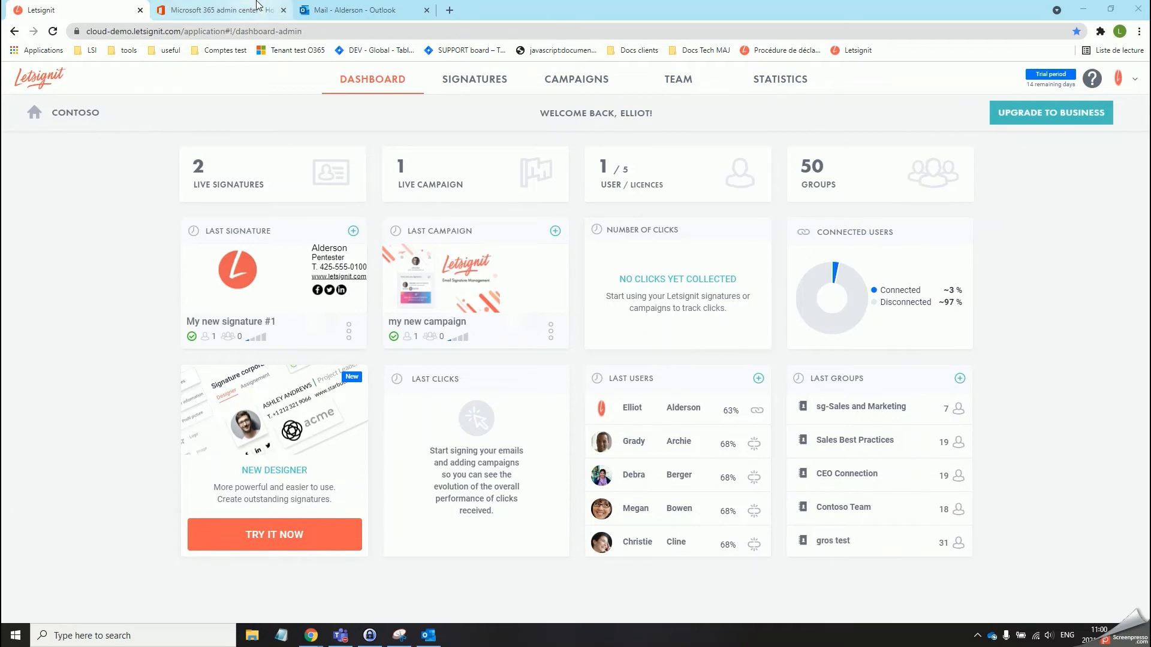
- Open the Exchange admin center from the Microsoft 365 admin center and go to the mail flow connectors
click(256, 4)
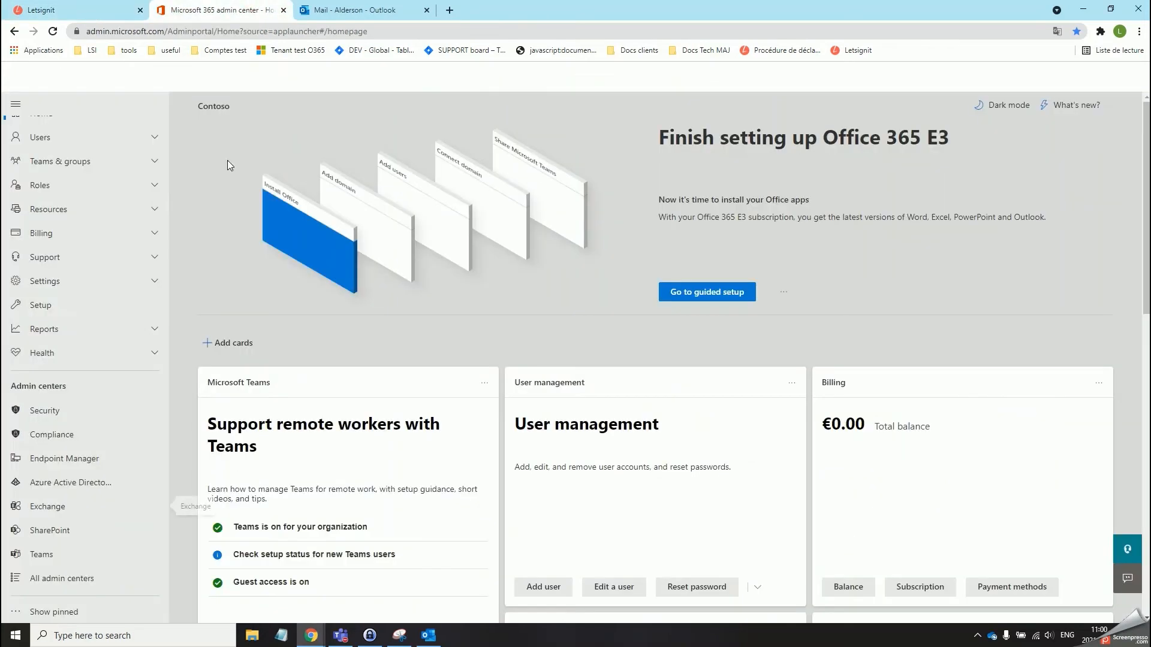
click(71, 514)
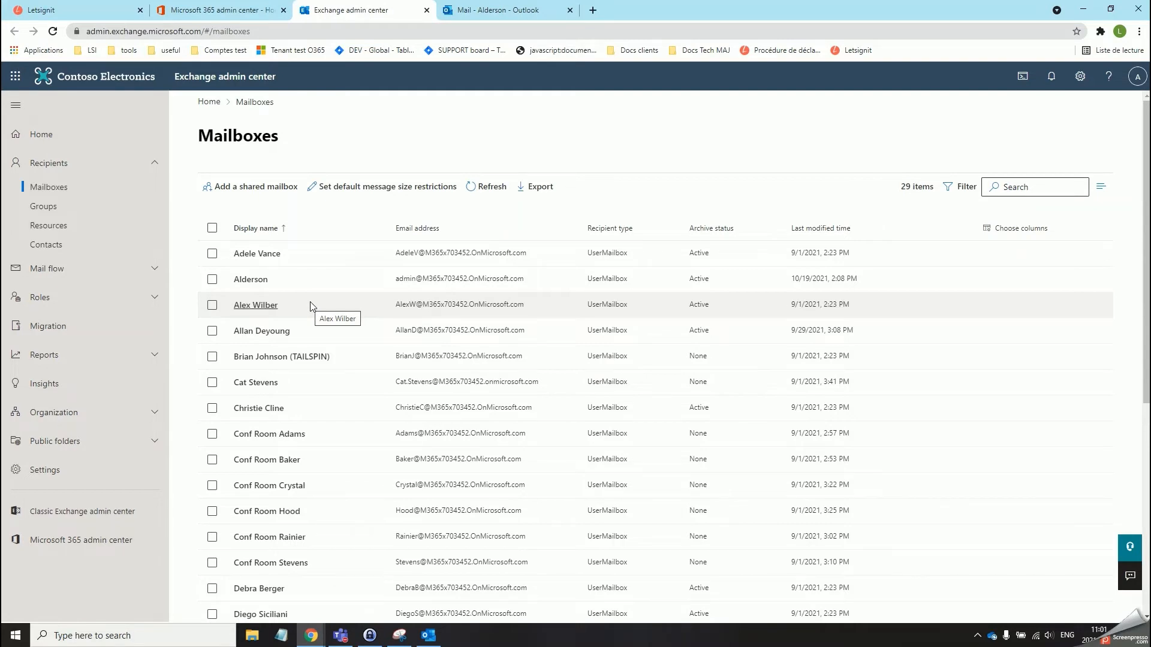
click(82, 276)
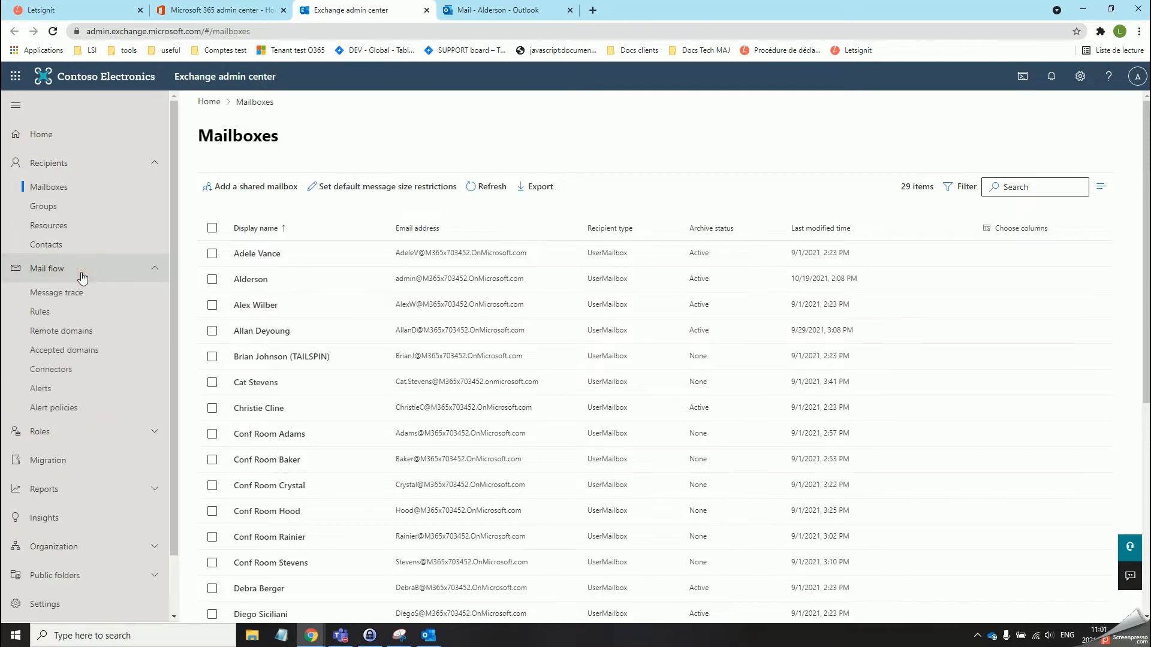
click(68, 375)
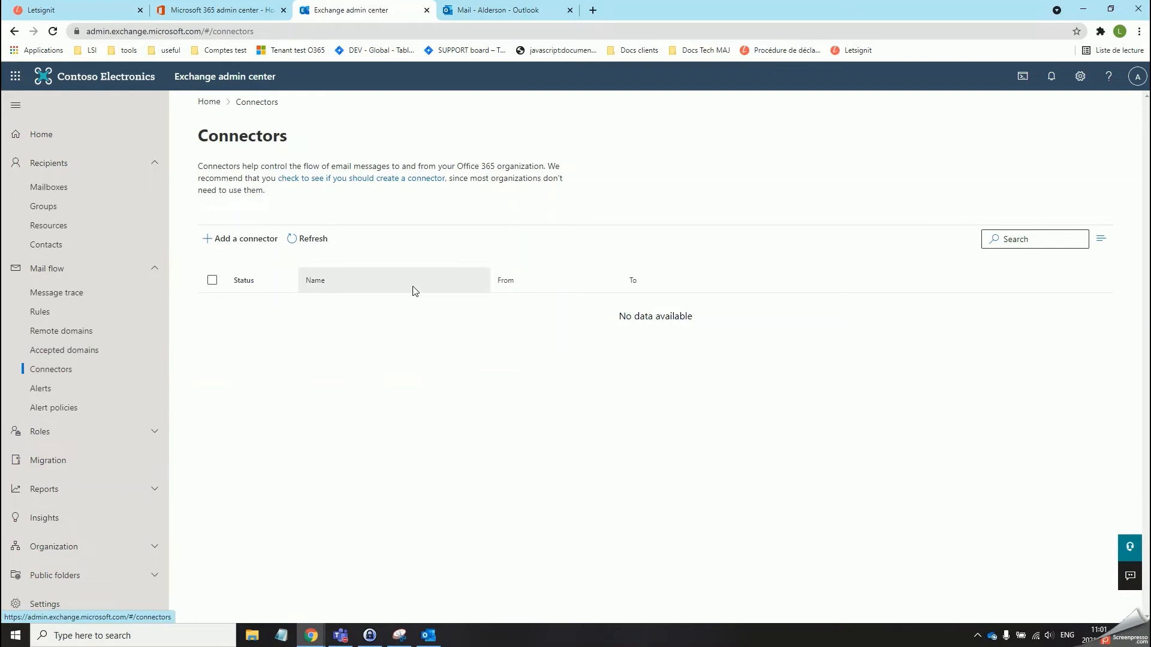
- Start a new connector with your organization's email server as the source of the connection to Office 365
click(233, 247)
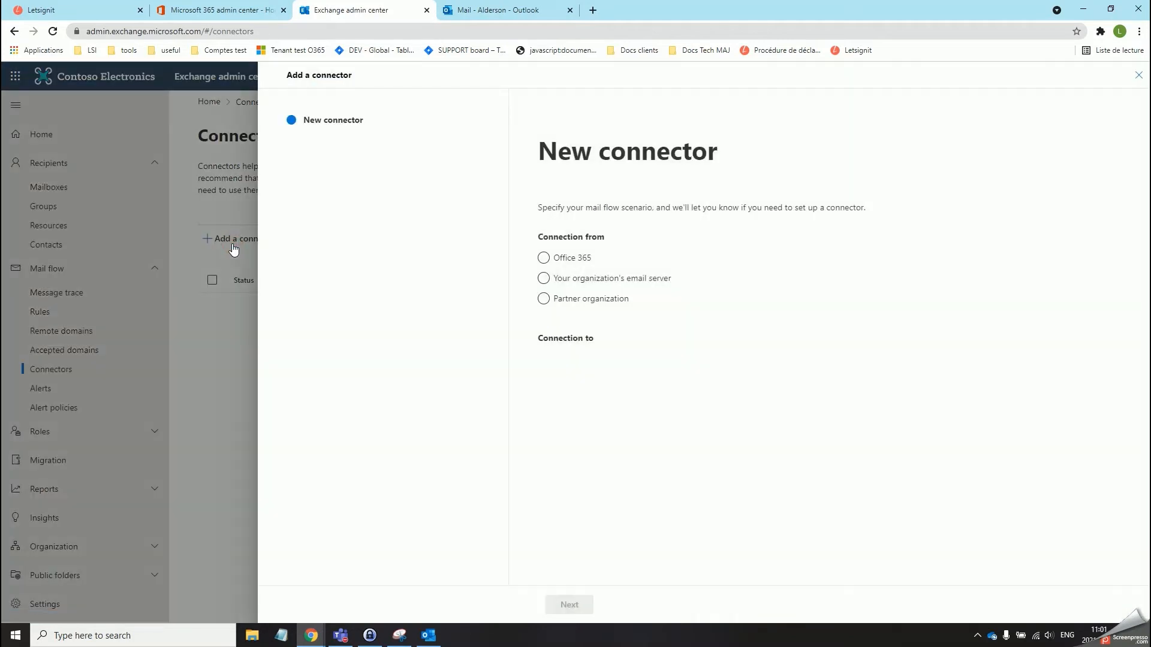
click(569, 281)
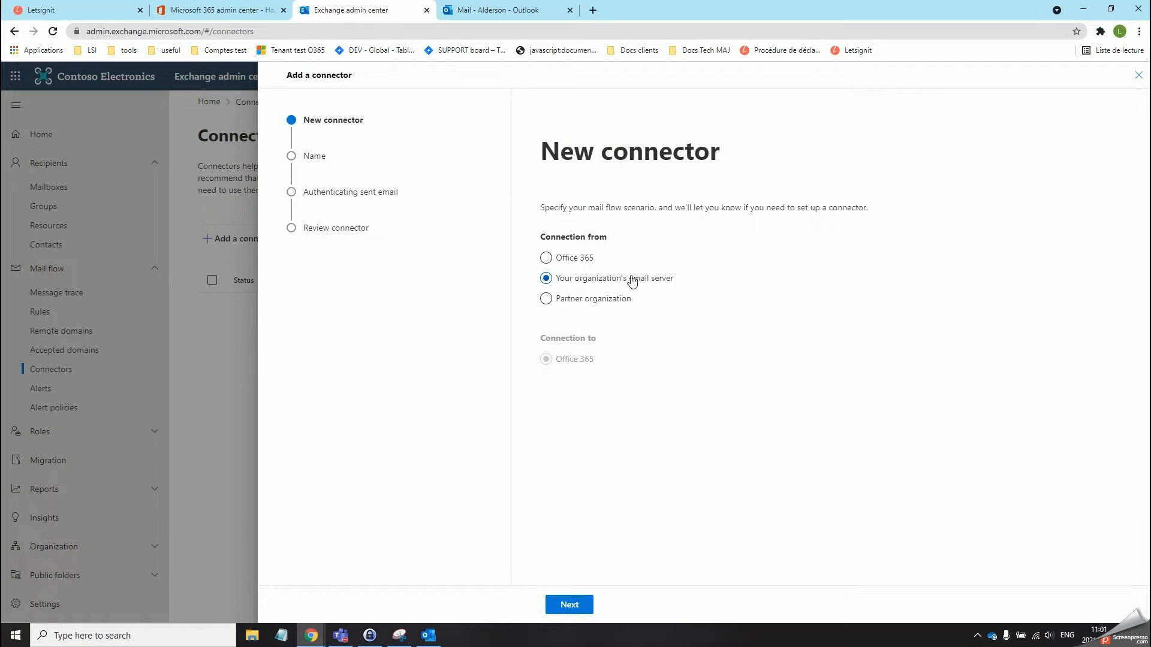
click(571, 606)
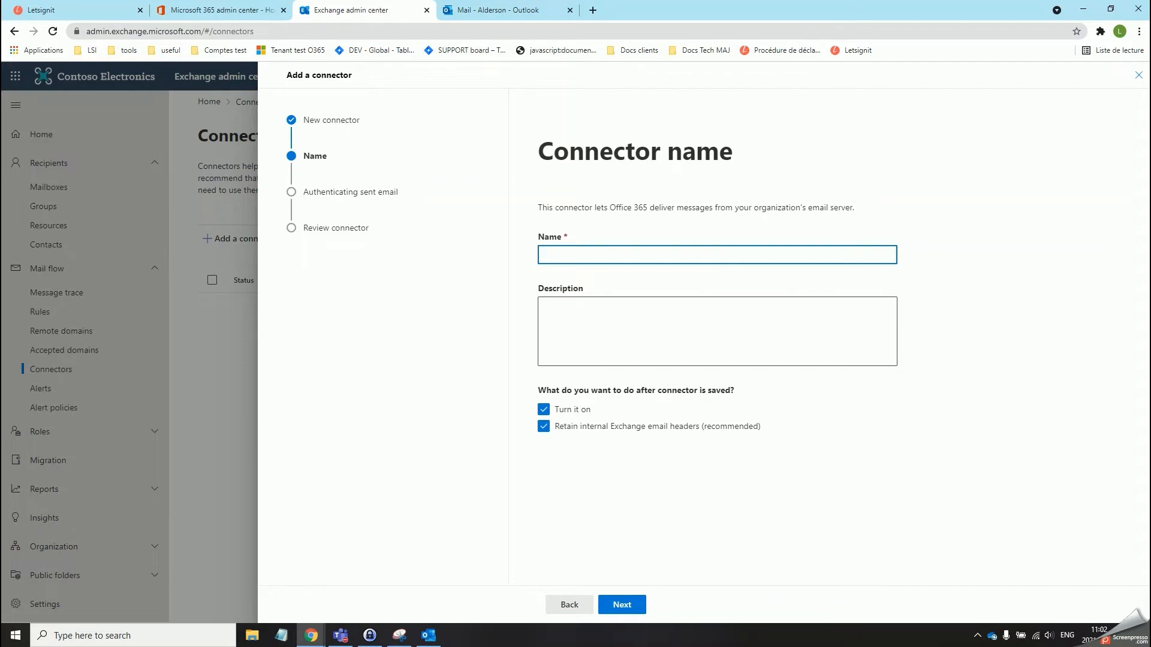
- Name the connector "Incoming connector Letsignit" and continue to the email authentication settings
click(651, 250)
text(Incoming connector Letsignit)
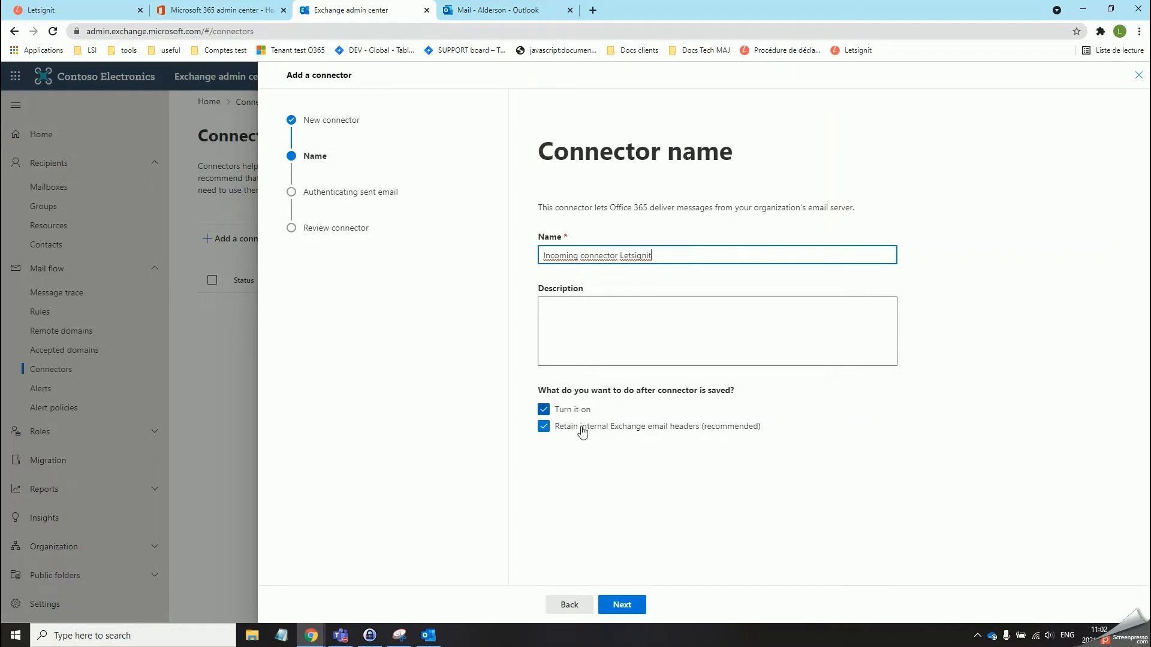
click(622, 604)
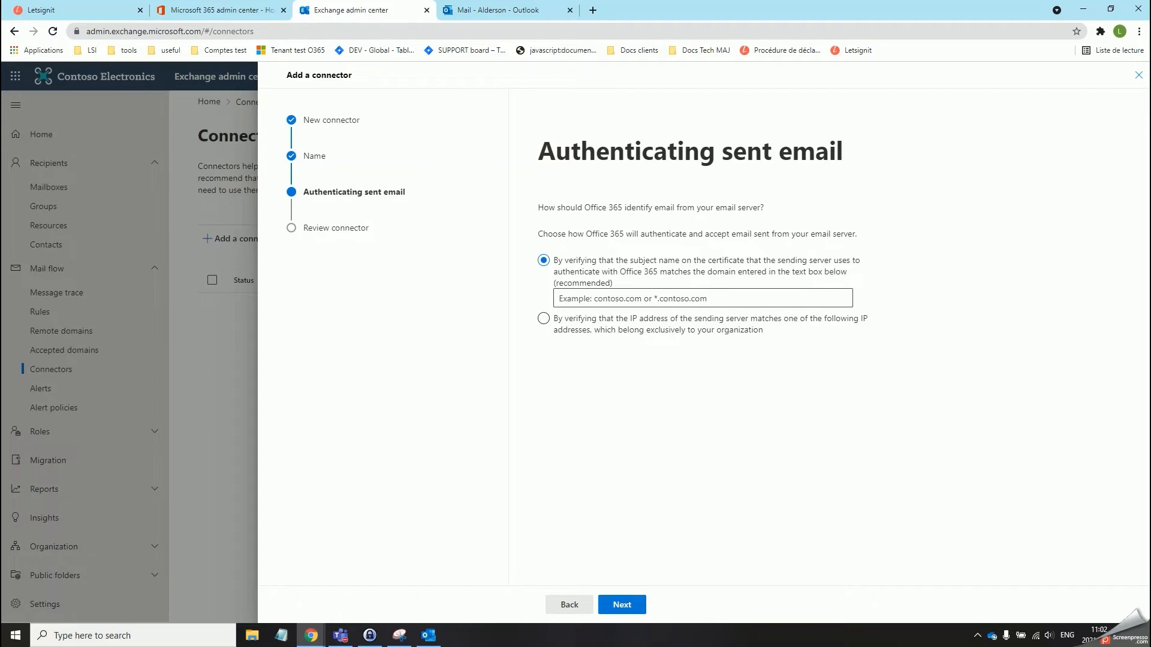
- Set the connector to verify the sending server by IP address and add 52.226.140.66 to the list
click(544, 320)
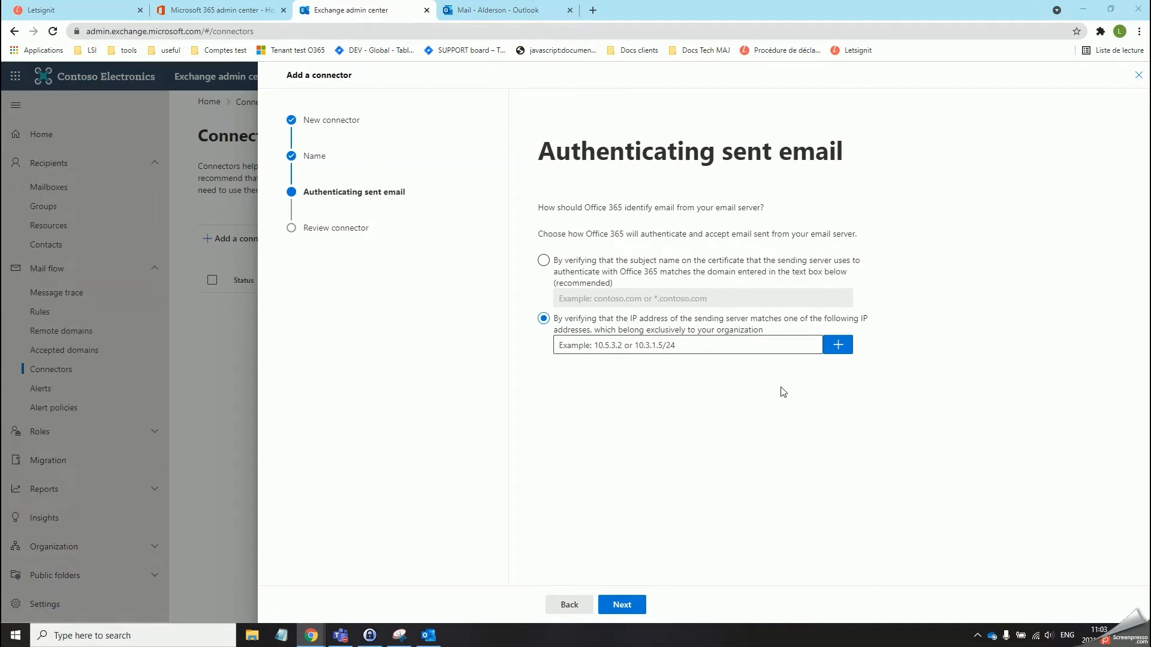
click(753, 349)
right_click(753, 349)
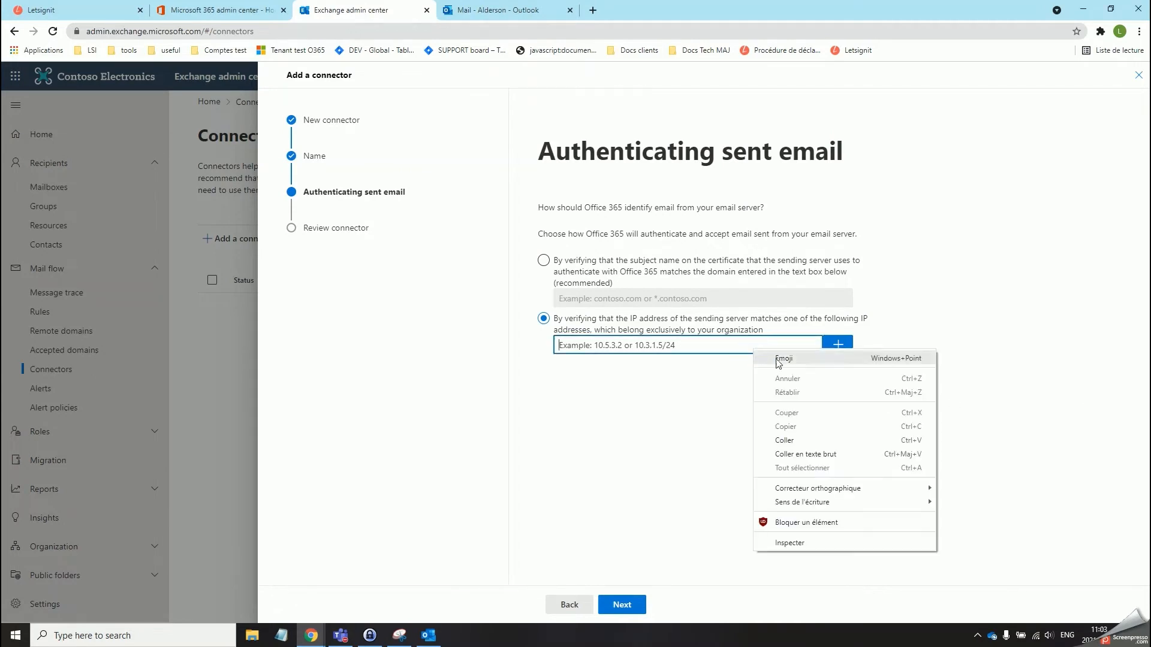
click(797, 440)
click(564, 345)
key(BackSpace)
key(BackSpace)
click(837, 345)
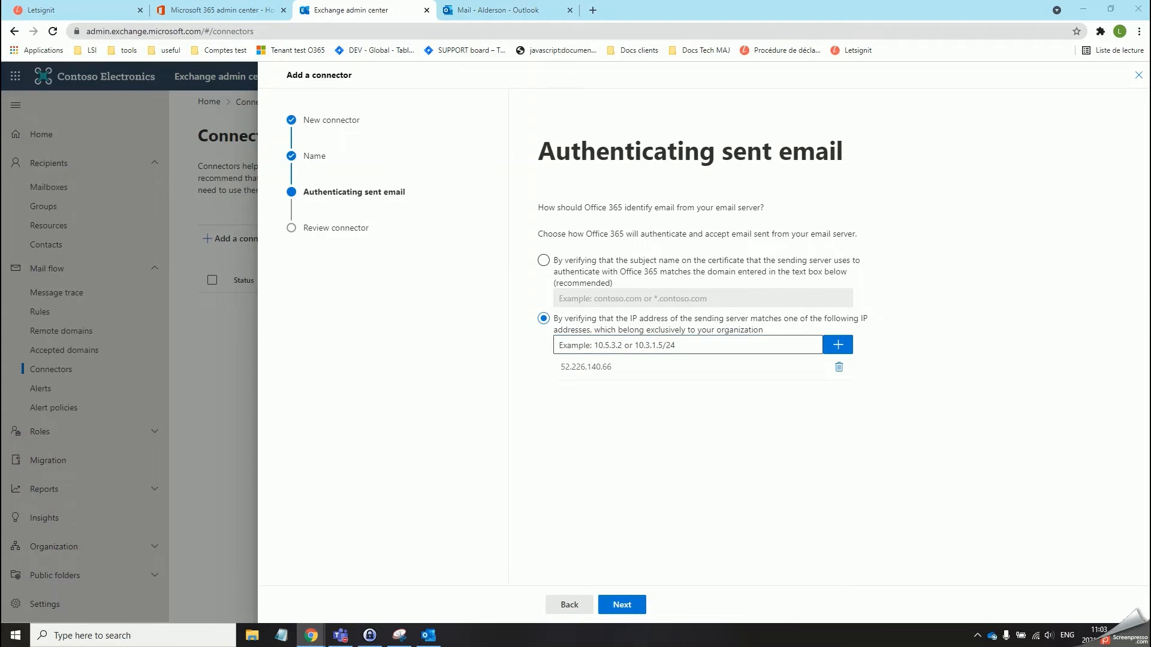
- Add the sending server IP addresses 104.45.169.33 and 40.90.242.172 to the connector's list
click(655, 344)
right_click(658, 348)
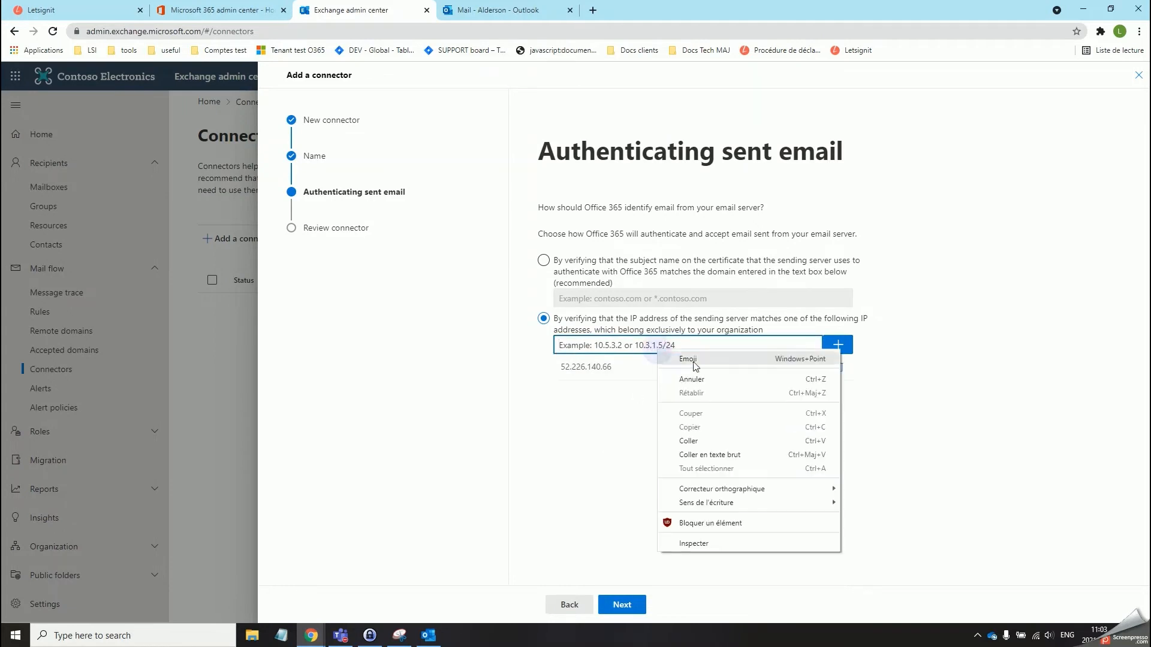
click(705, 438)
click(838, 345)
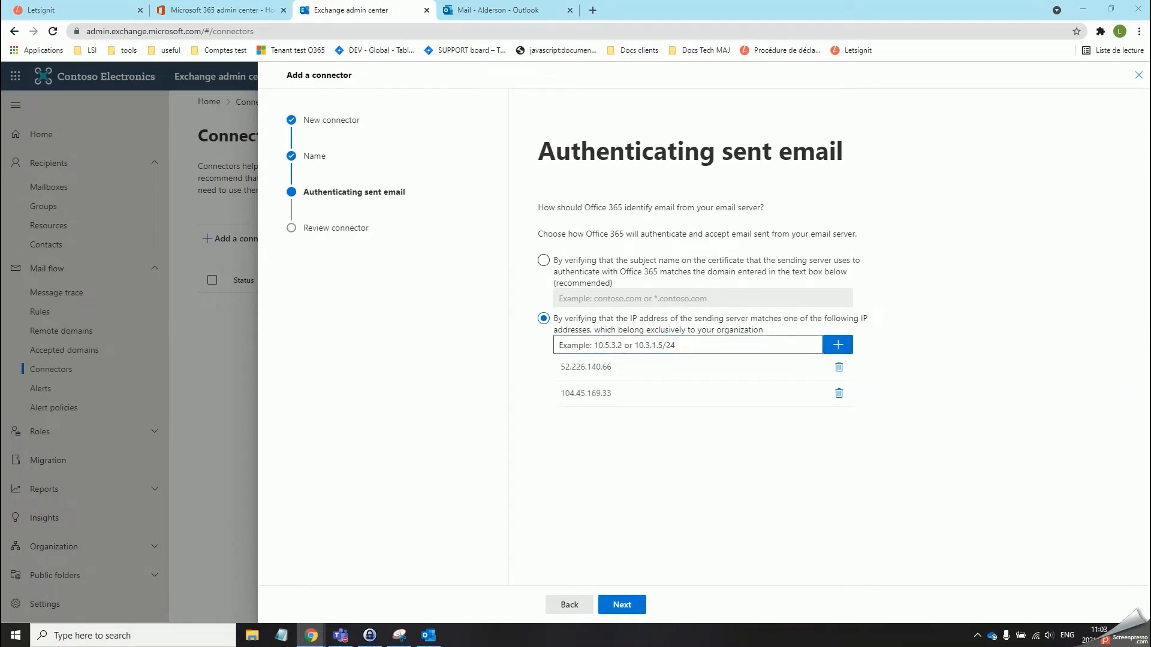
click(614, 350)
right_click(614, 351)
click(650, 442)
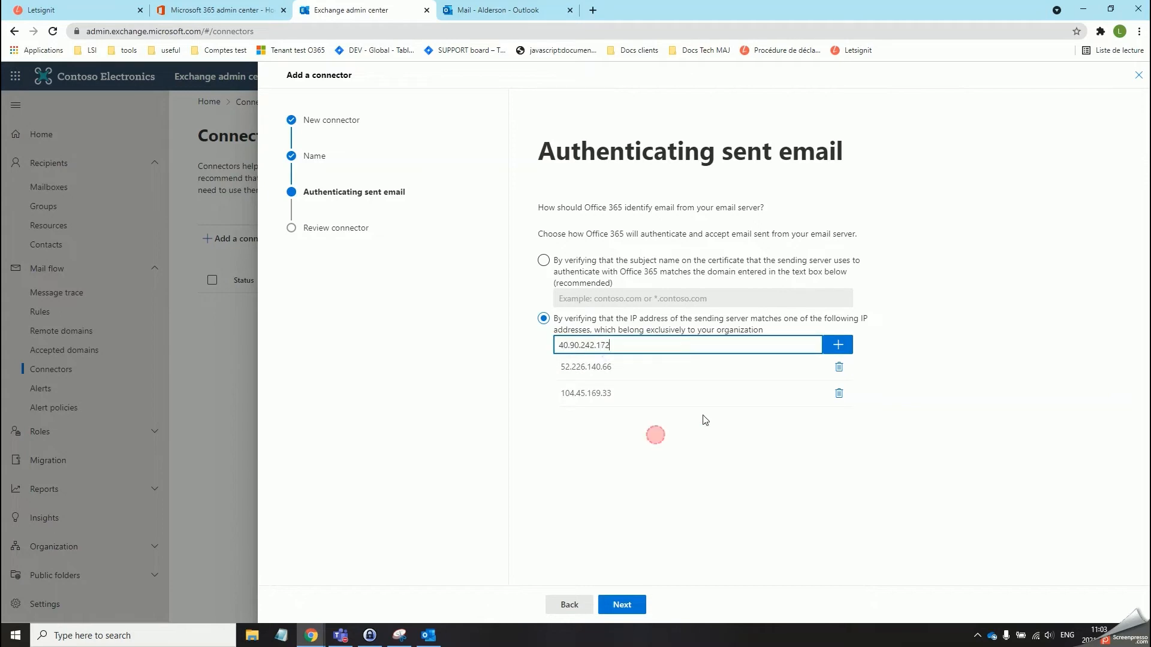
click(838, 345)
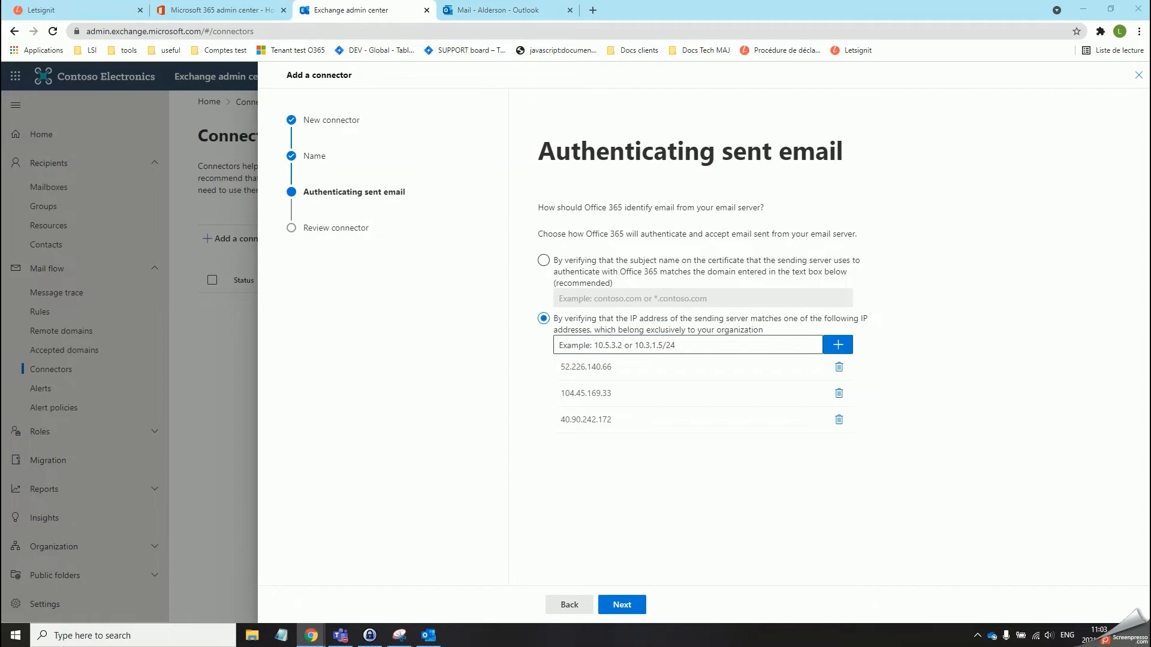
- Add the sending server IP addresses 52.226.140.254, 52.185.66.245 and 13.86.124.154 to the connector's list
right_click(699, 346)
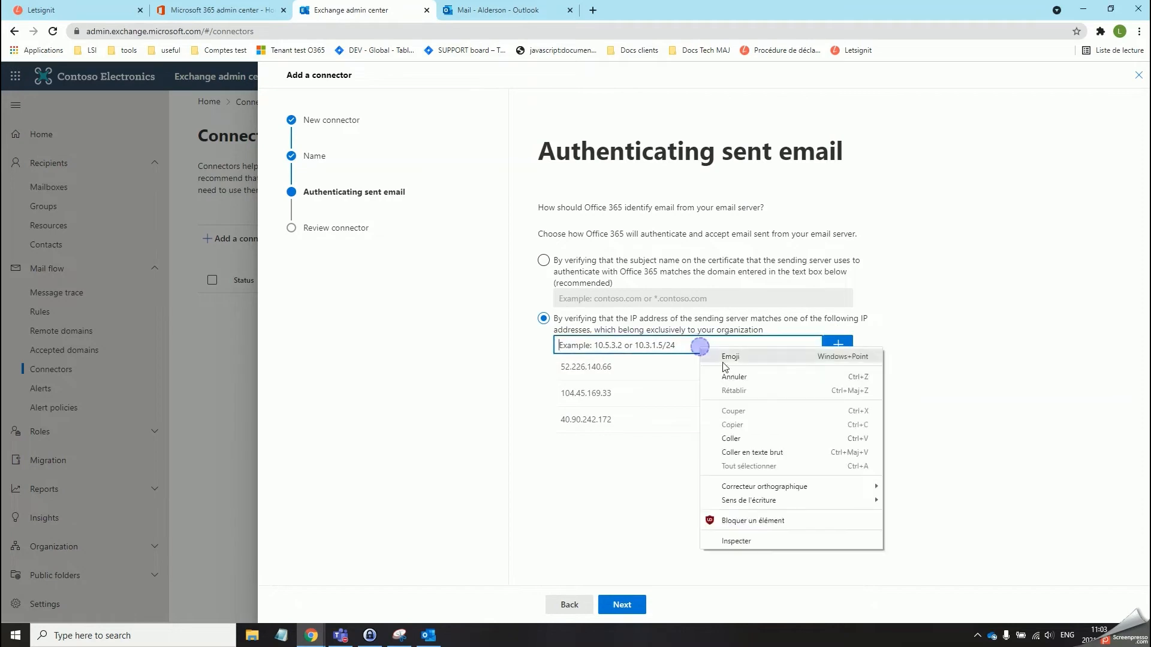
click(750, 434)
click(837, 345)
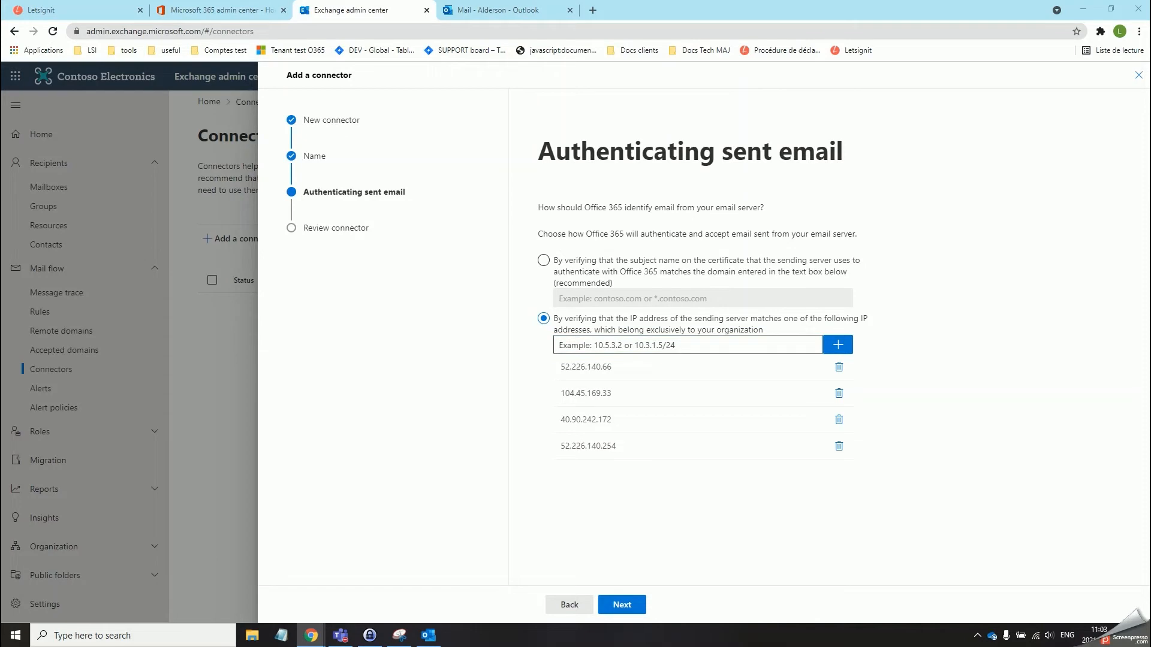
right_click(666, 346)
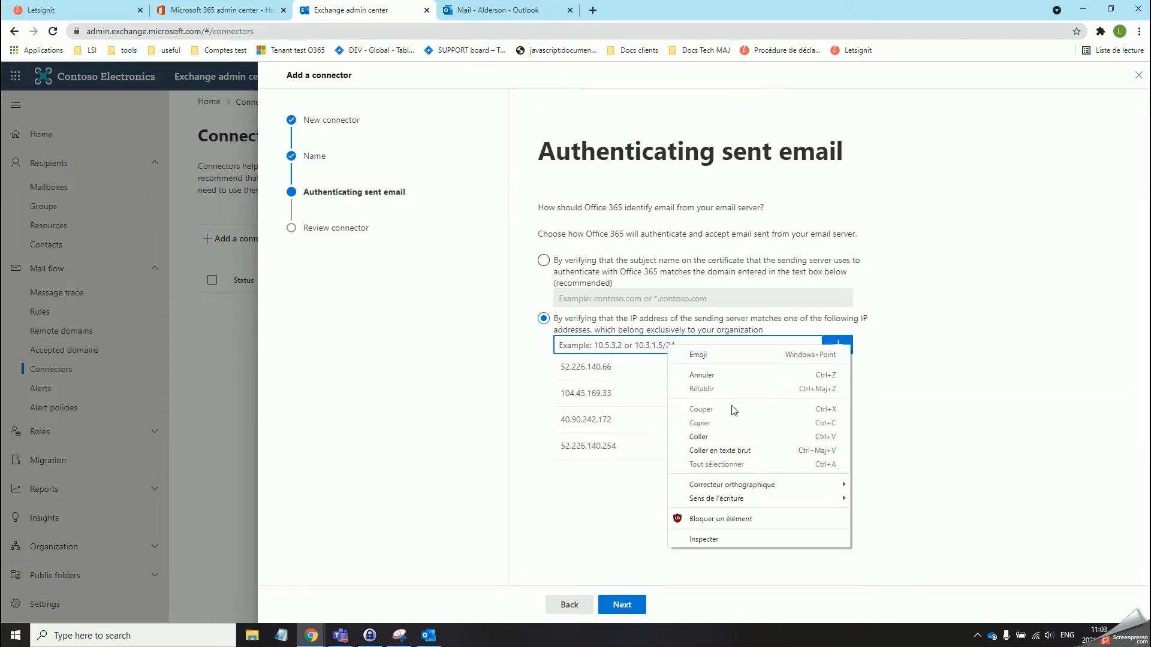
click(727, 436)
click(837, 344)
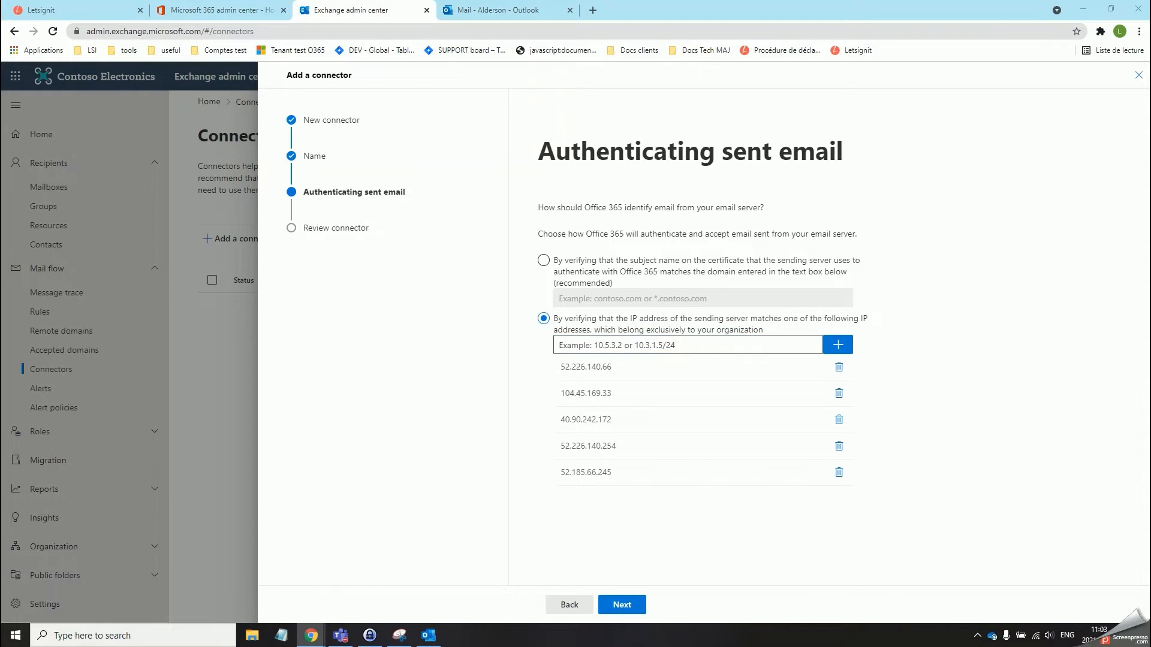
right_click(689, 346)
click(727, 440)
click(838, 344)
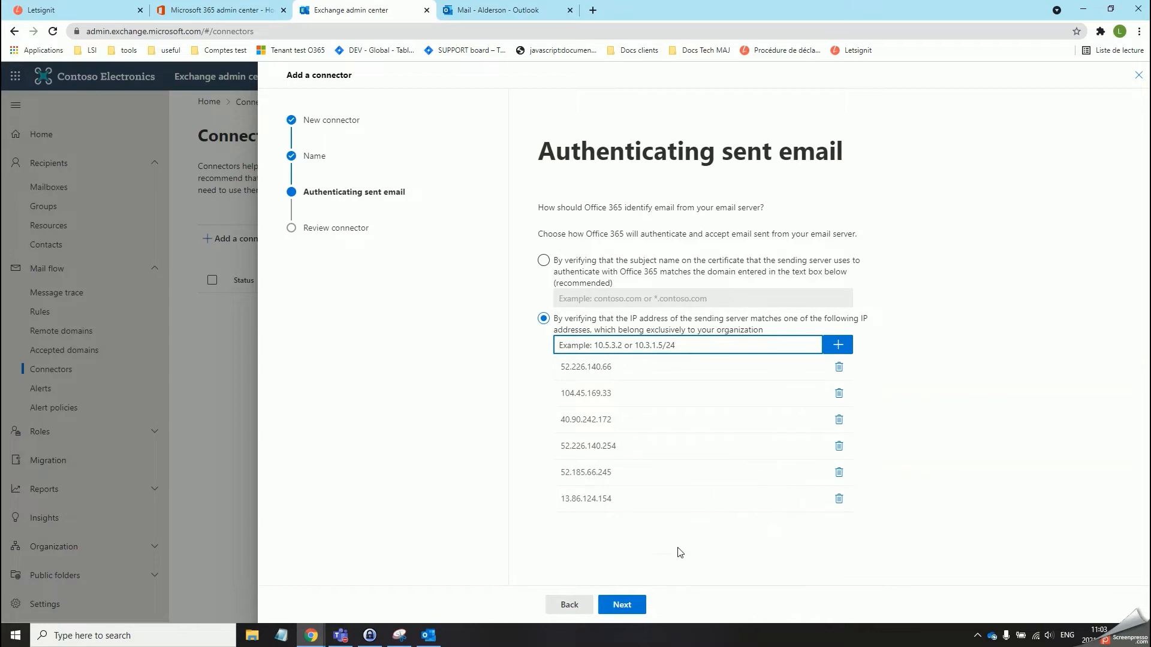
- Review and create the incoming connector, and close the wizard
click(623, 605)
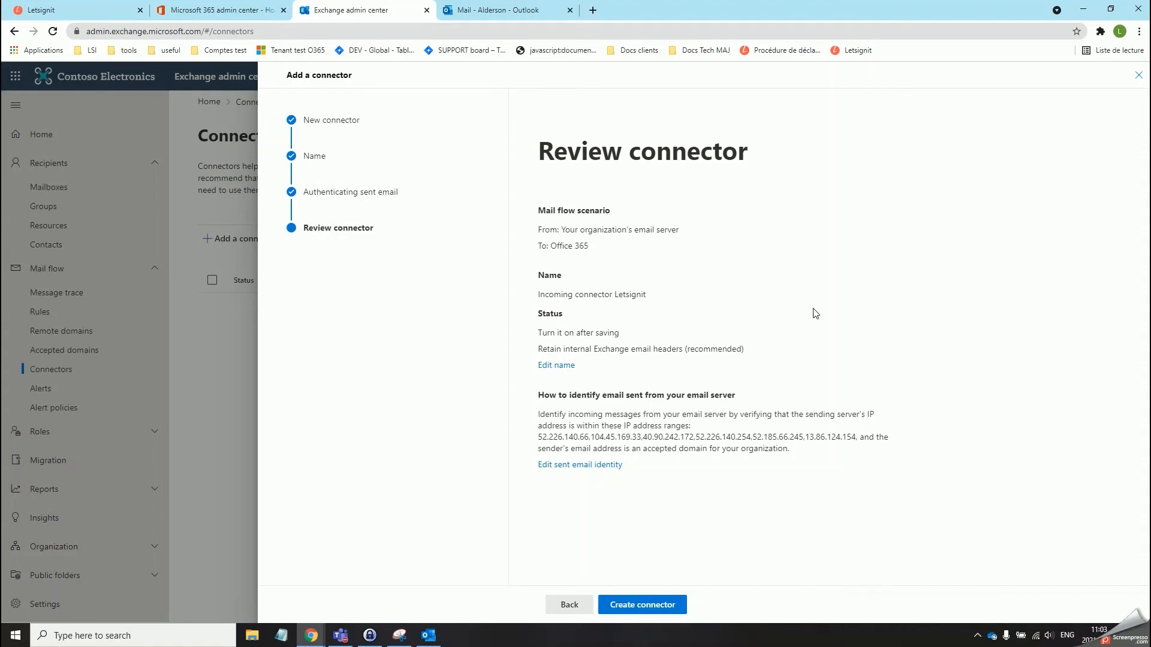
click(654, 605)
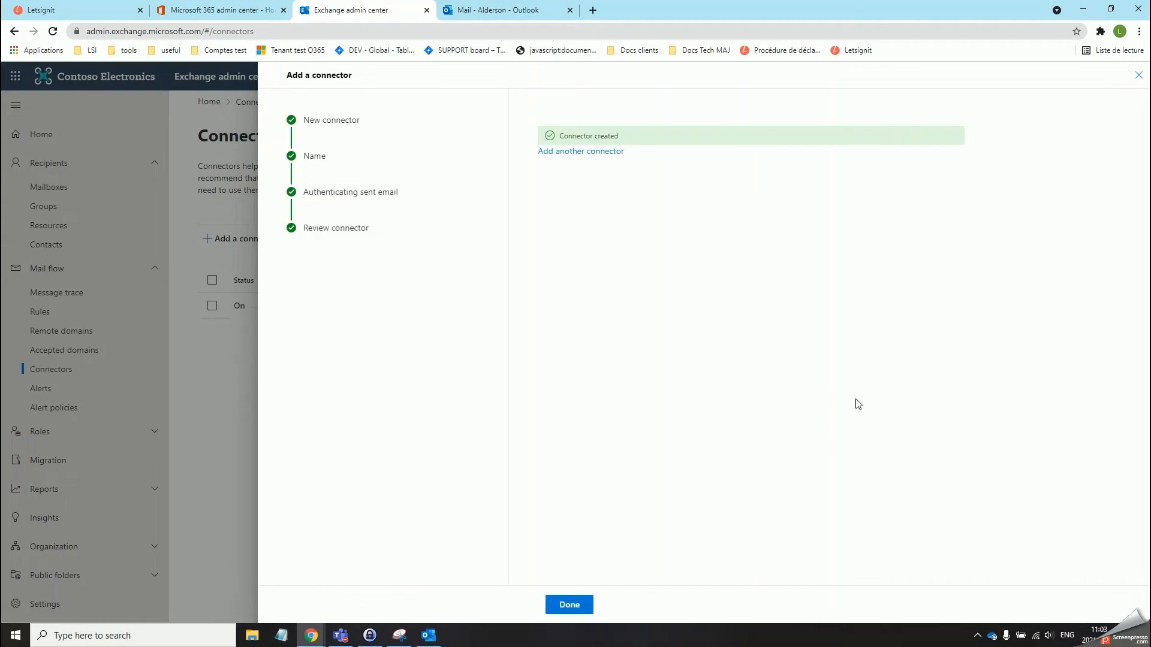
click(568, 605)
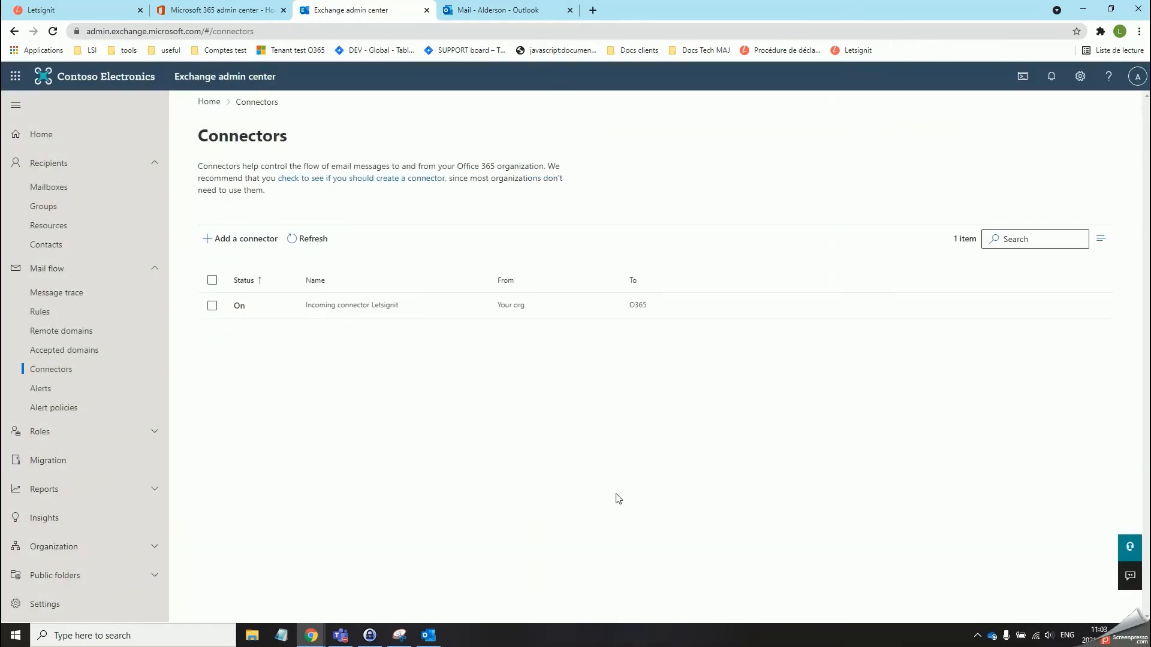
- Start a second connector from Office 365 to your organization's email server
click(254, 246)
click(579, 259)
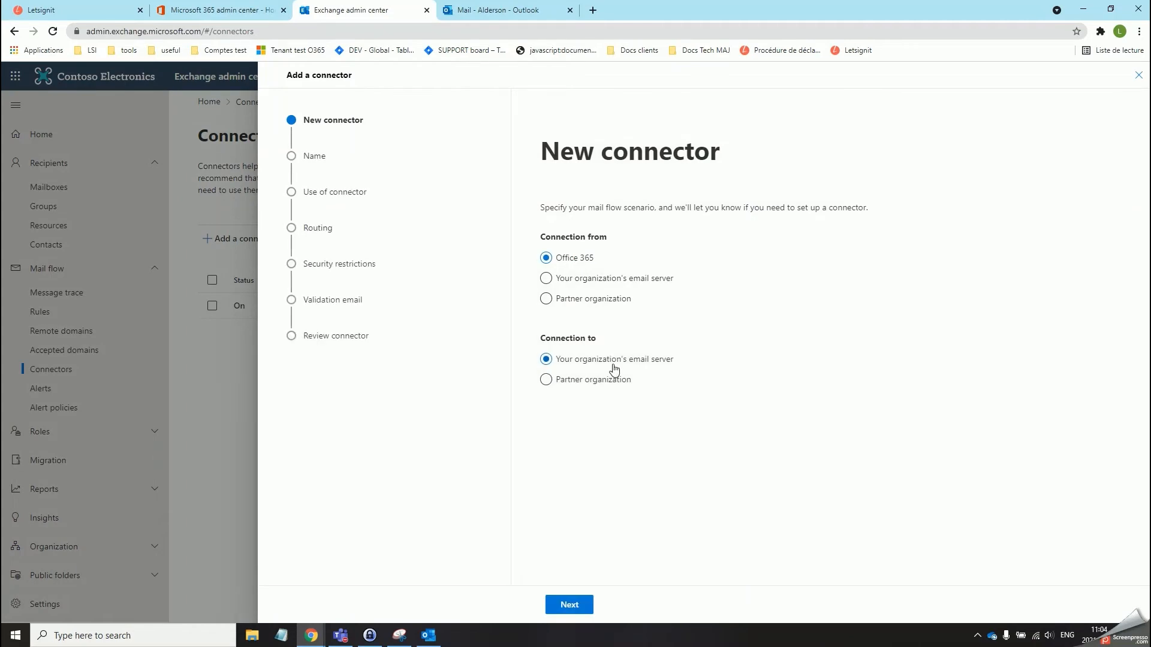
click(570, 604)
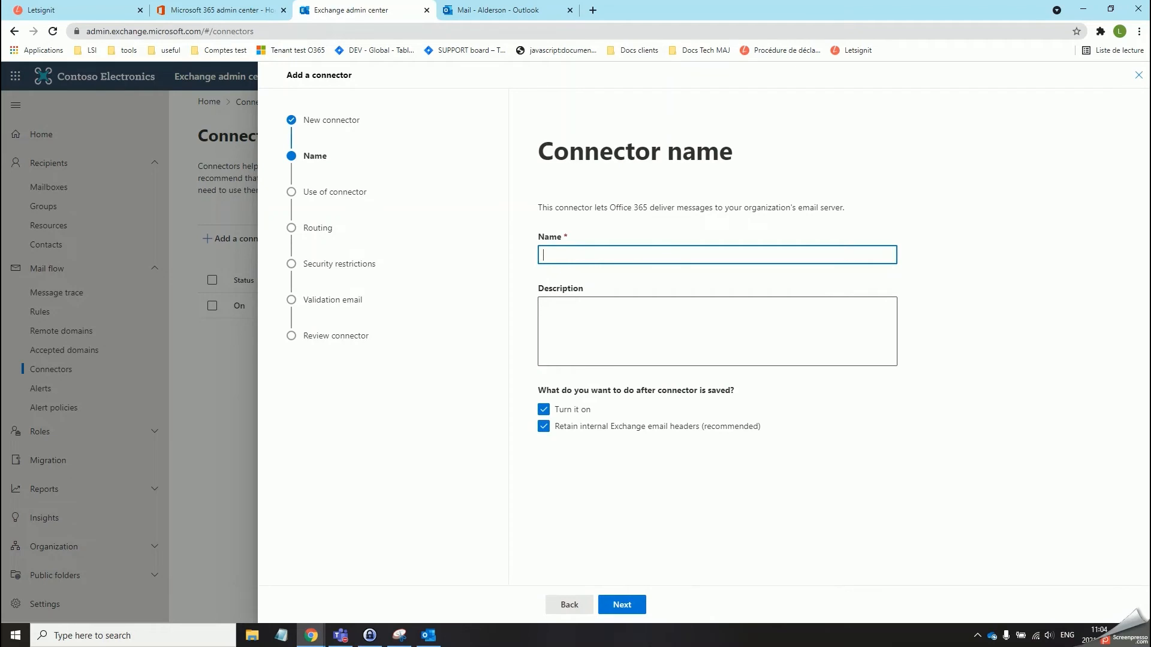
- Name the second connector "Letsignit sending connector" and continue to its usage settings
click(619, 253)
text(Lwt)
key(BackSpace)
text(etsignit sending connector)
click(632, 609)
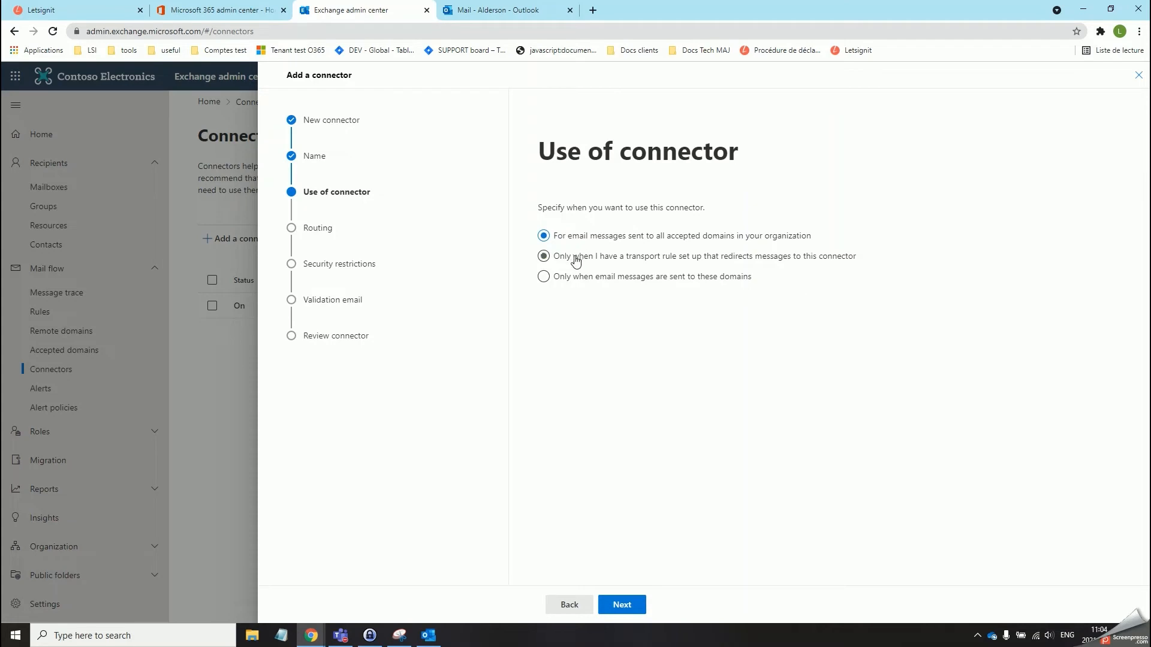
- Use the connector only when a transport rule redirects messages to it, and add smtp-use.letsignit.com as its smart host
click(605, 263)
click(623, 606)
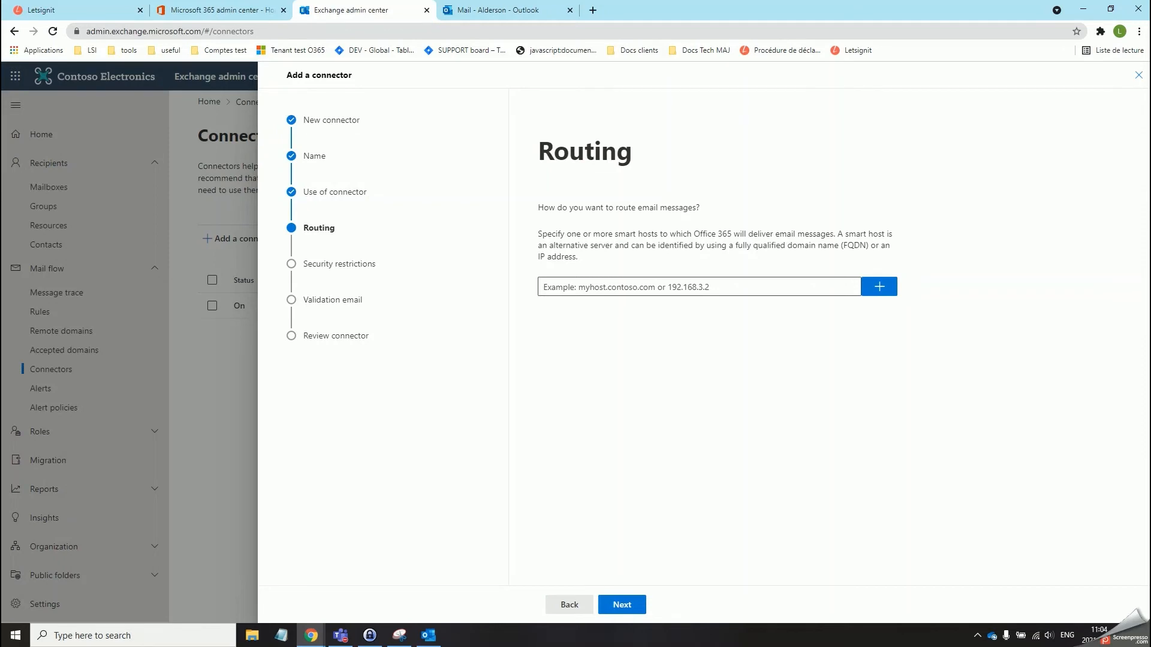
click(796, 288)
text(smtp-use.letsignit.com)
click(879, 286)
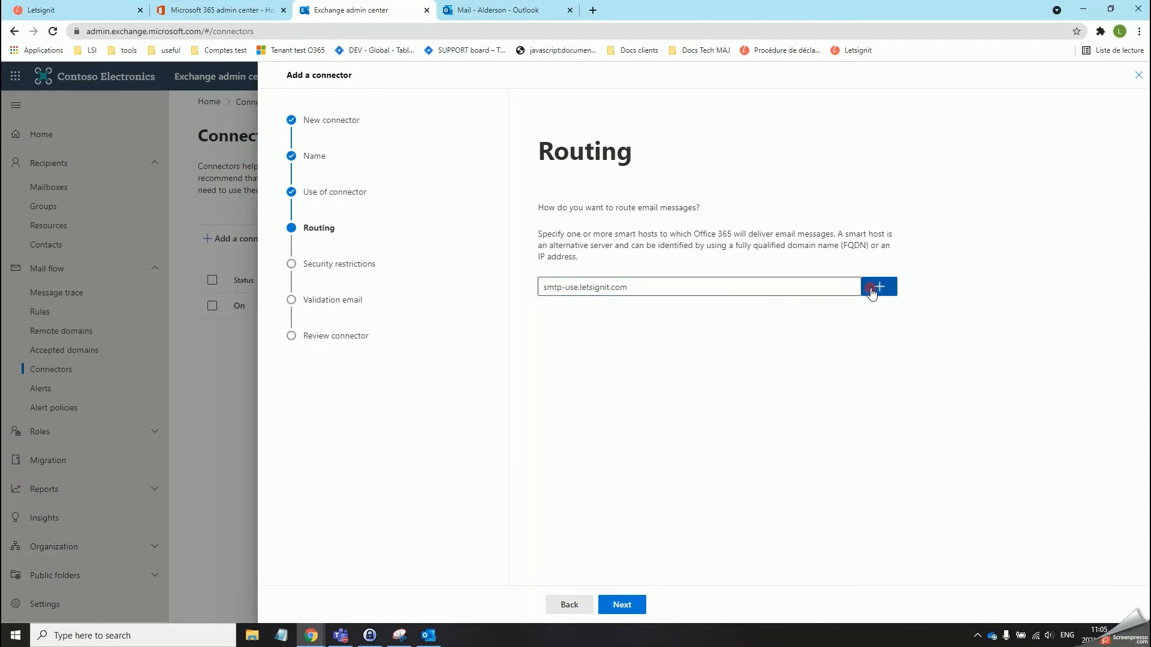
click(624, 604)
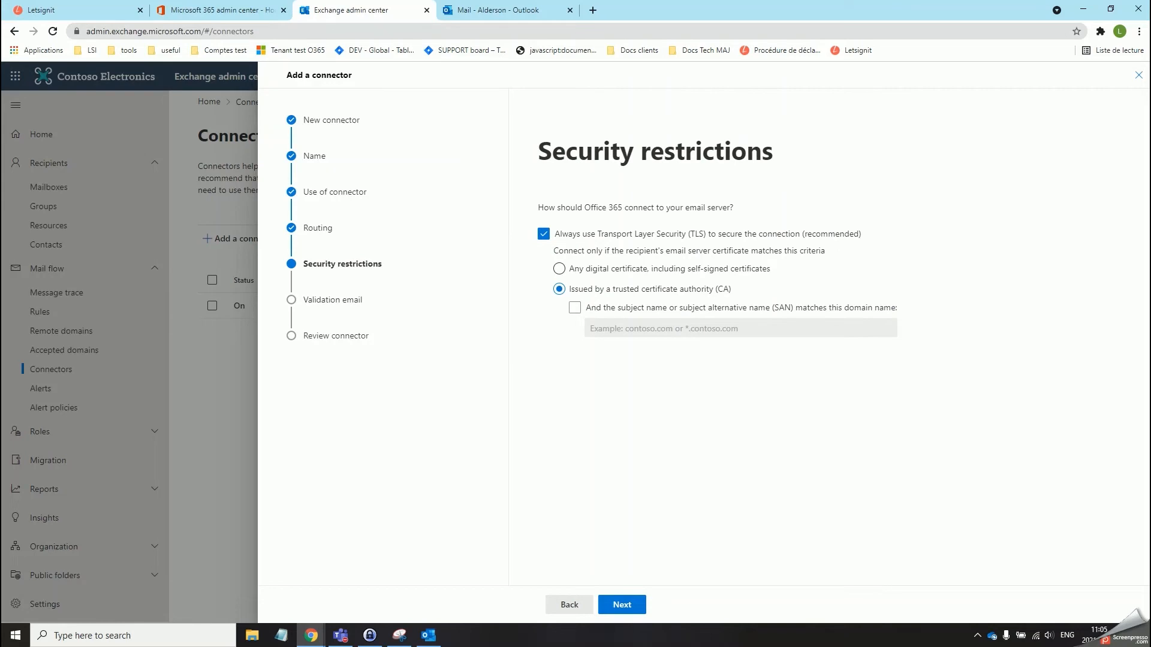
- Require the certificate's subject name or SAN to match the domain smtp-use.letsignit.com in the security restrictions
click(576, 309)
click(640, 324)
text(smtp-use.letsignit.com)
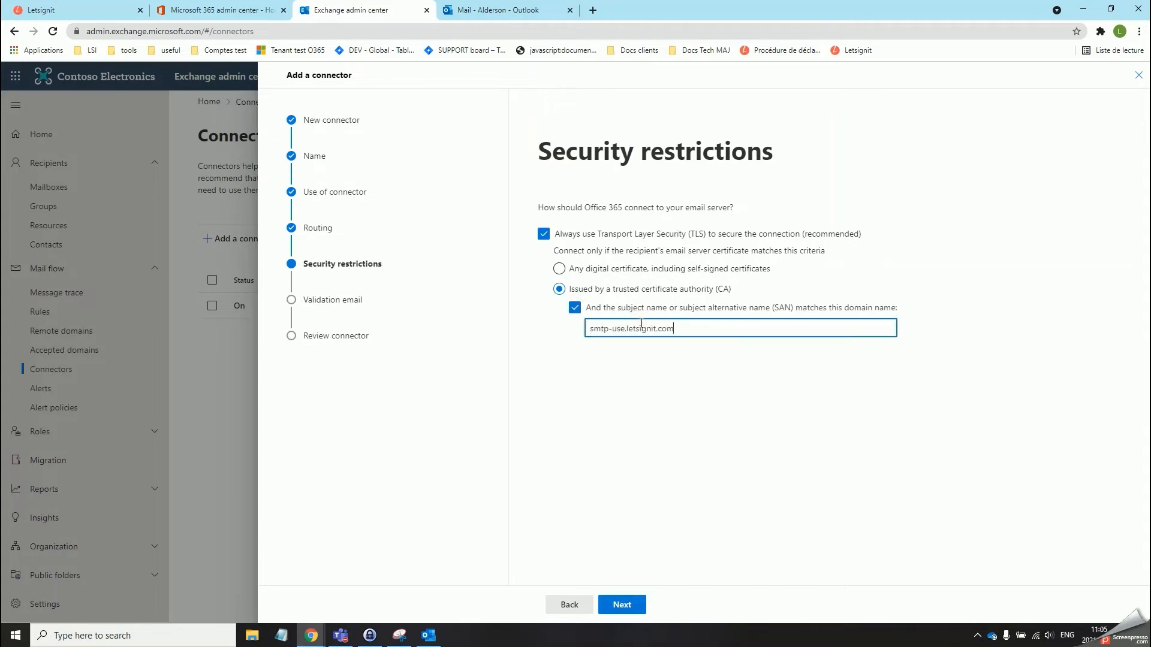
click(615, 606)
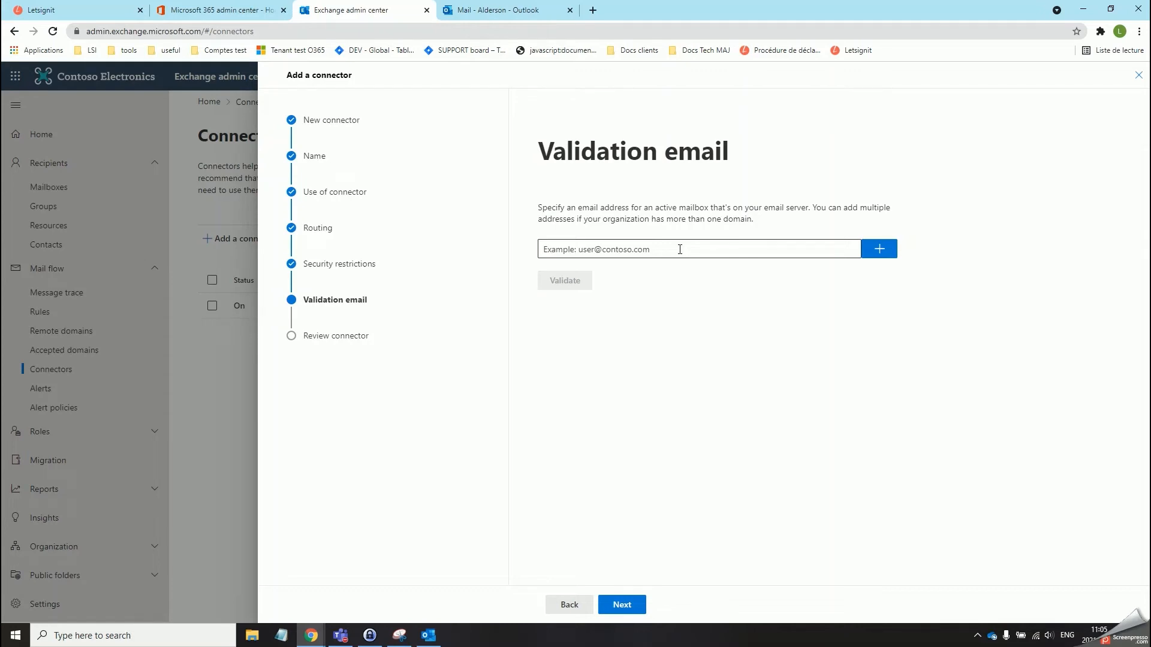
- Add a test mailbox address as the validation email and run the connector validation
click(679, 249)
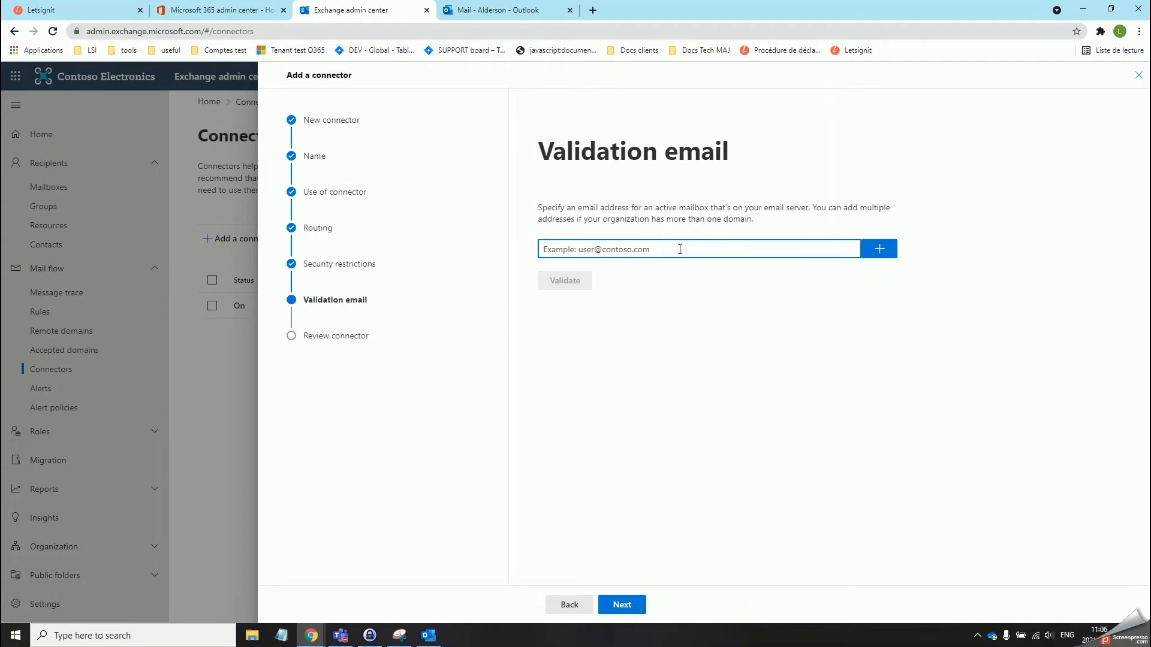
text(user@constos)
key(BackSpace)
key(BackSpace)
text(sp)
key(BackSpace)
key(BackSpace)
text(oso.com)
click(878, 249)
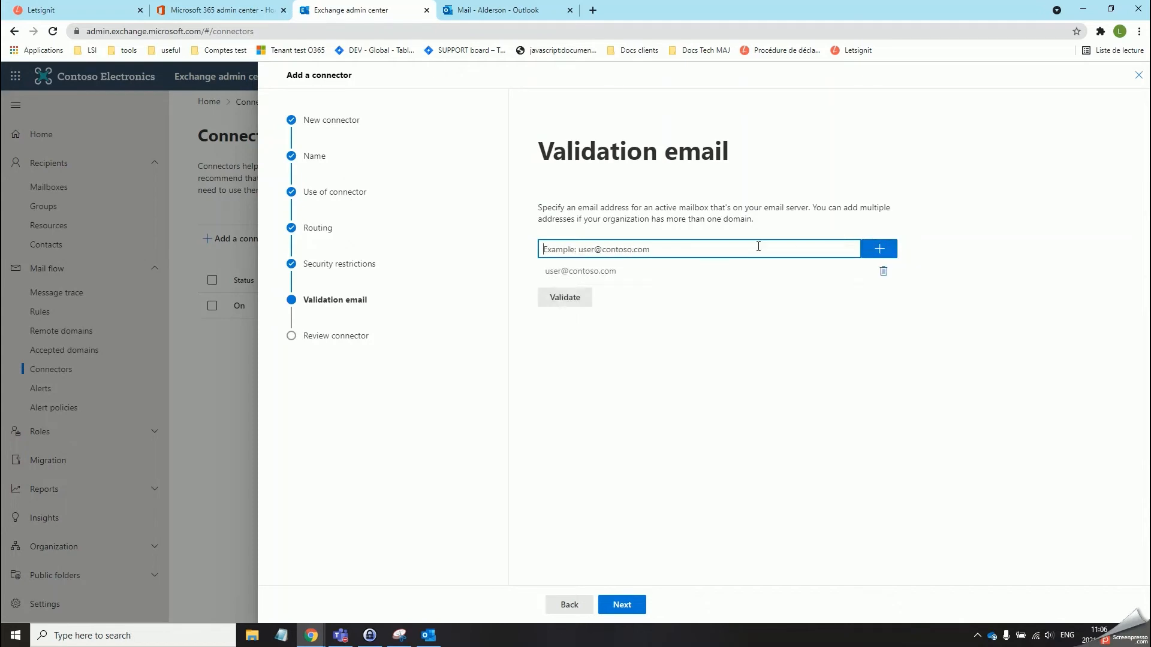
click(587, 299)
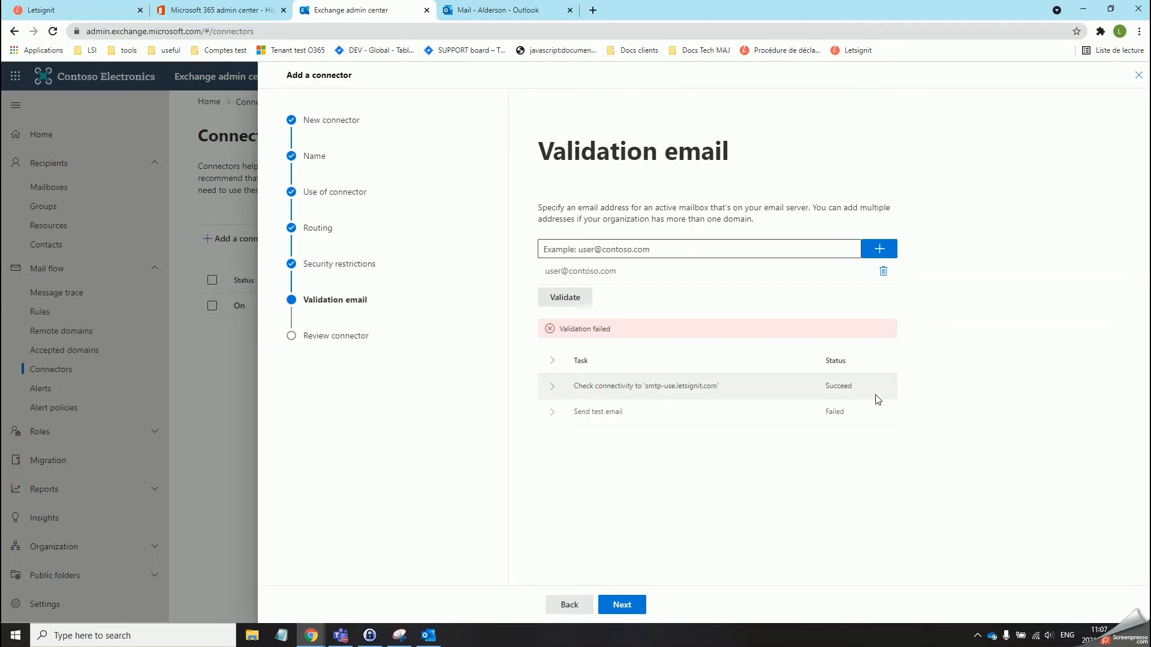
- Proceed without successful validation and create the Letsignit sending connector, closing the wizard when done
click(623, 606)
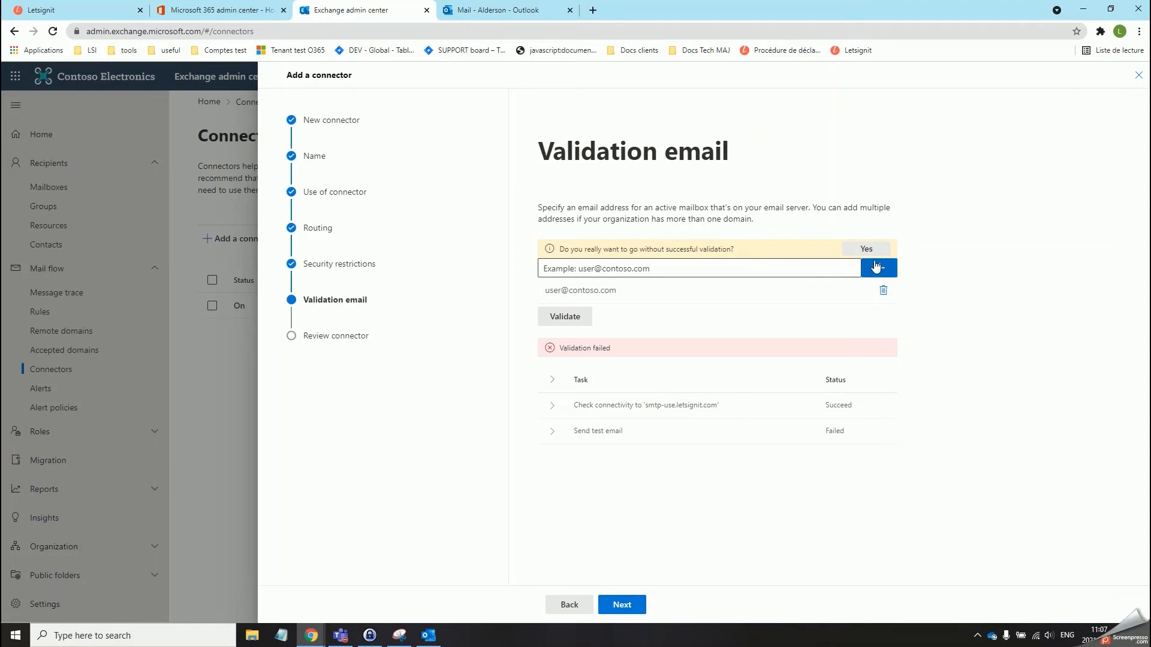
click(869, 252)
click(628, 606)
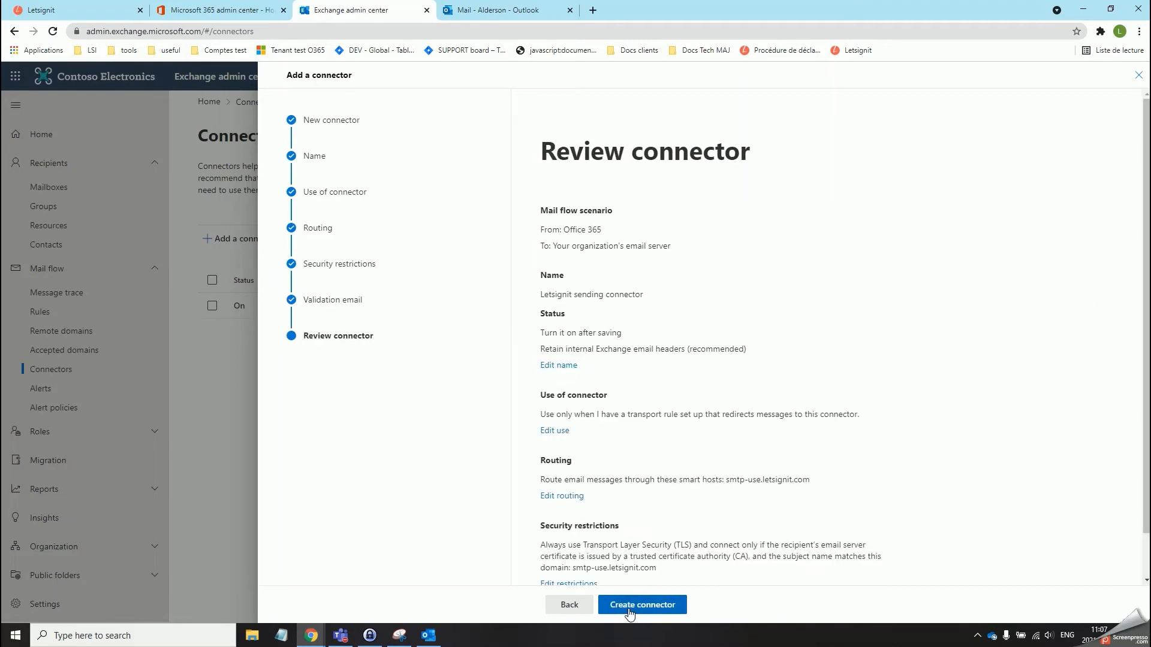
click(628, 608)
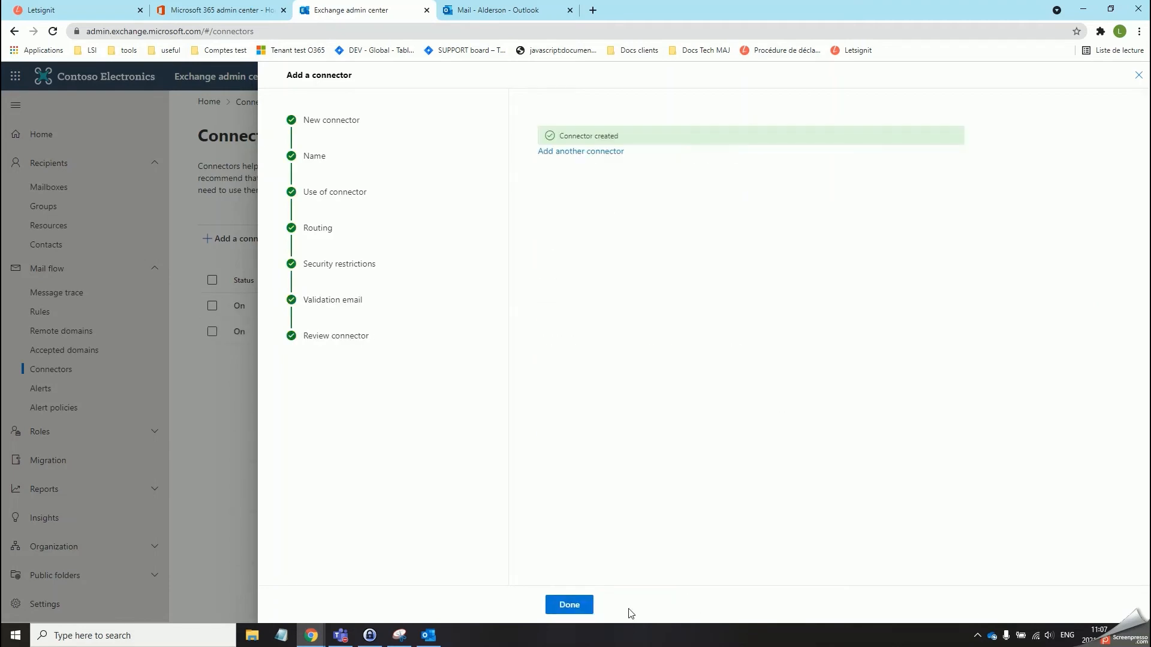
click(571, 607)
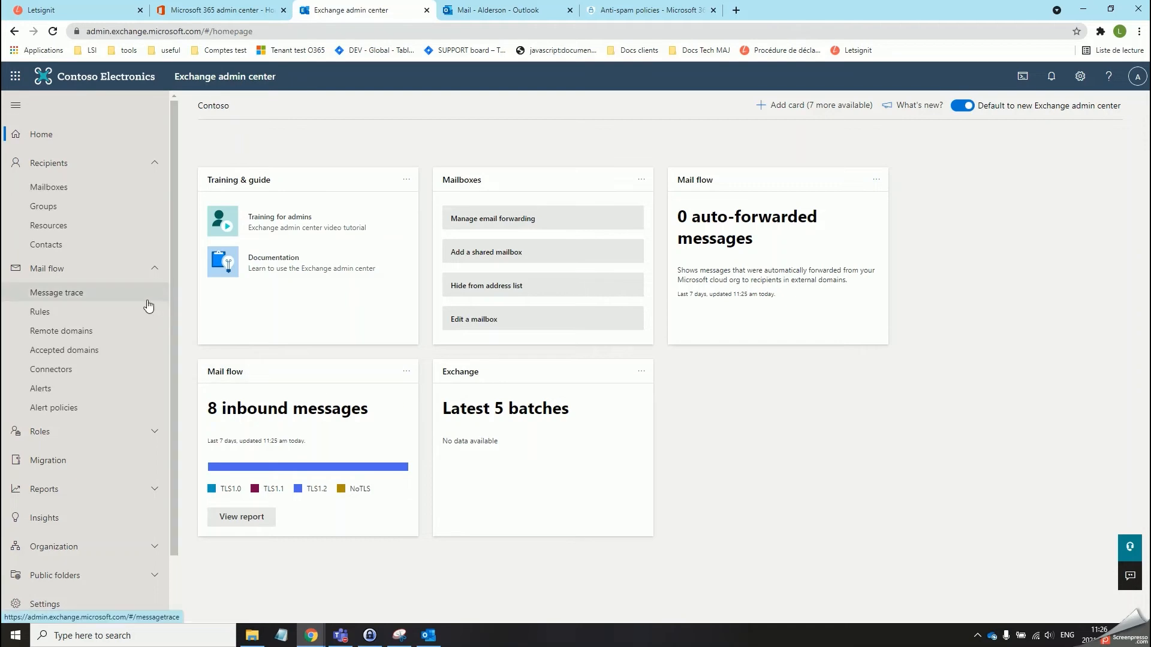
- Set the Default remote domain's rich-text format use to Never and save its text and character set
click(82, 338)
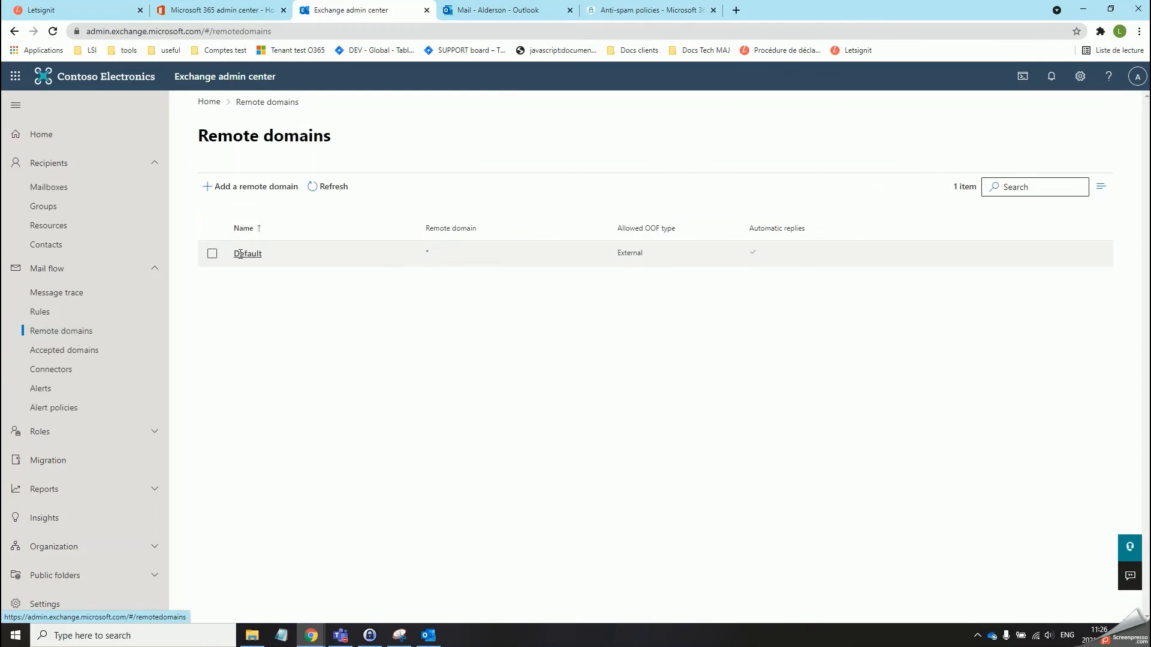
click(240, 254)
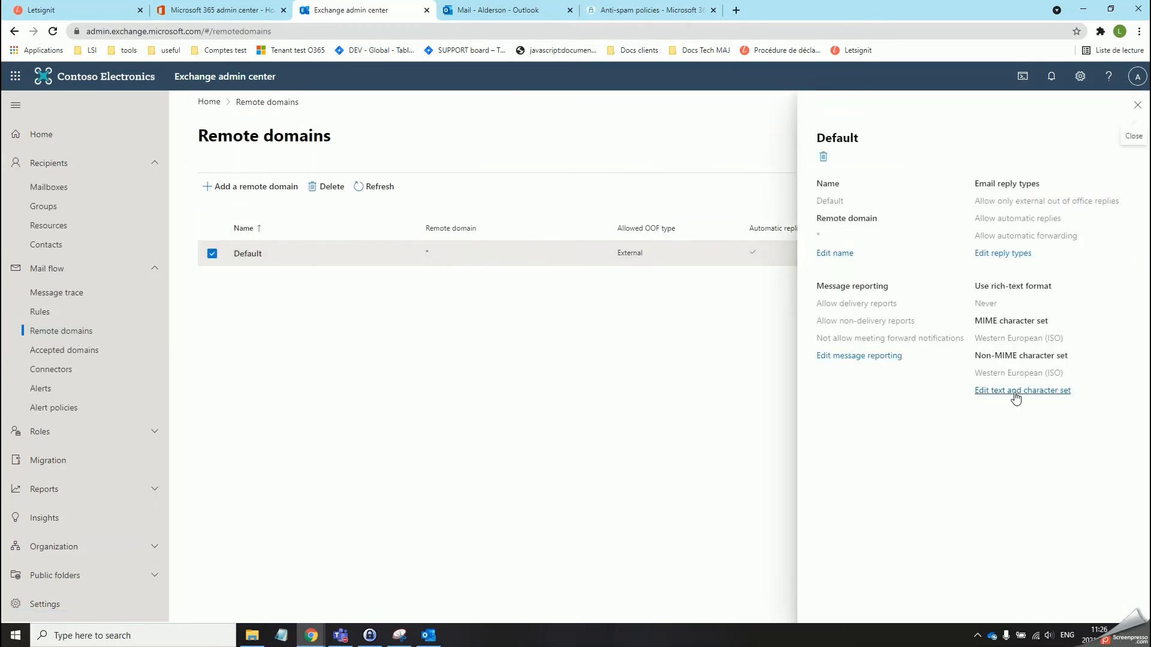
click(1027, 393)
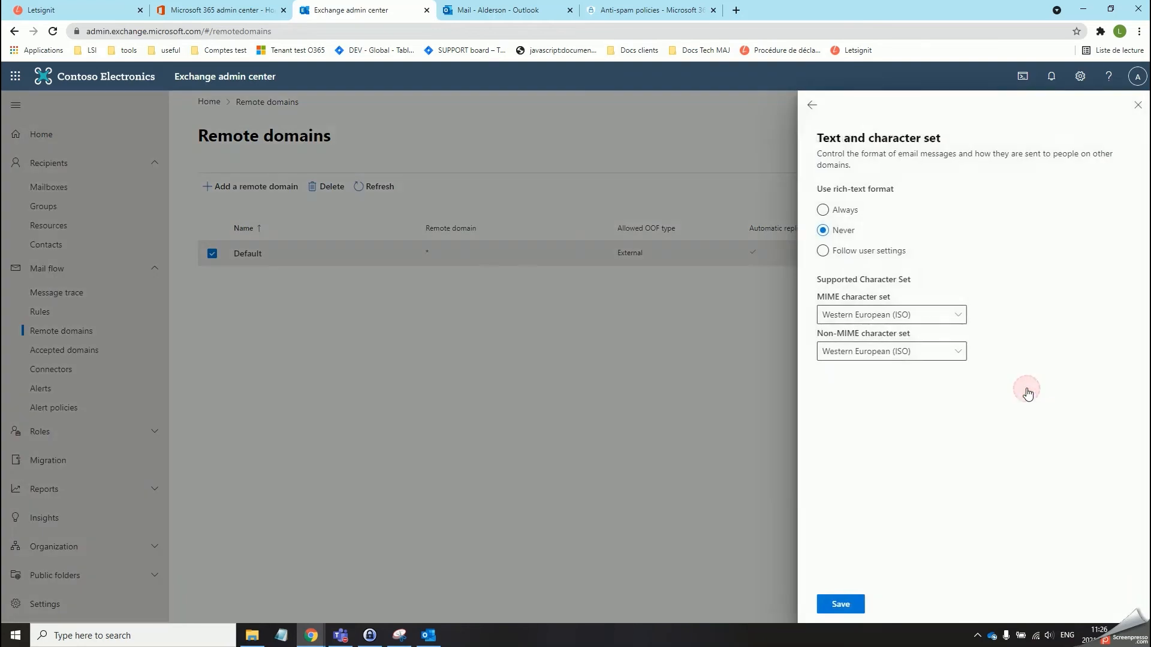
click(855, 232)
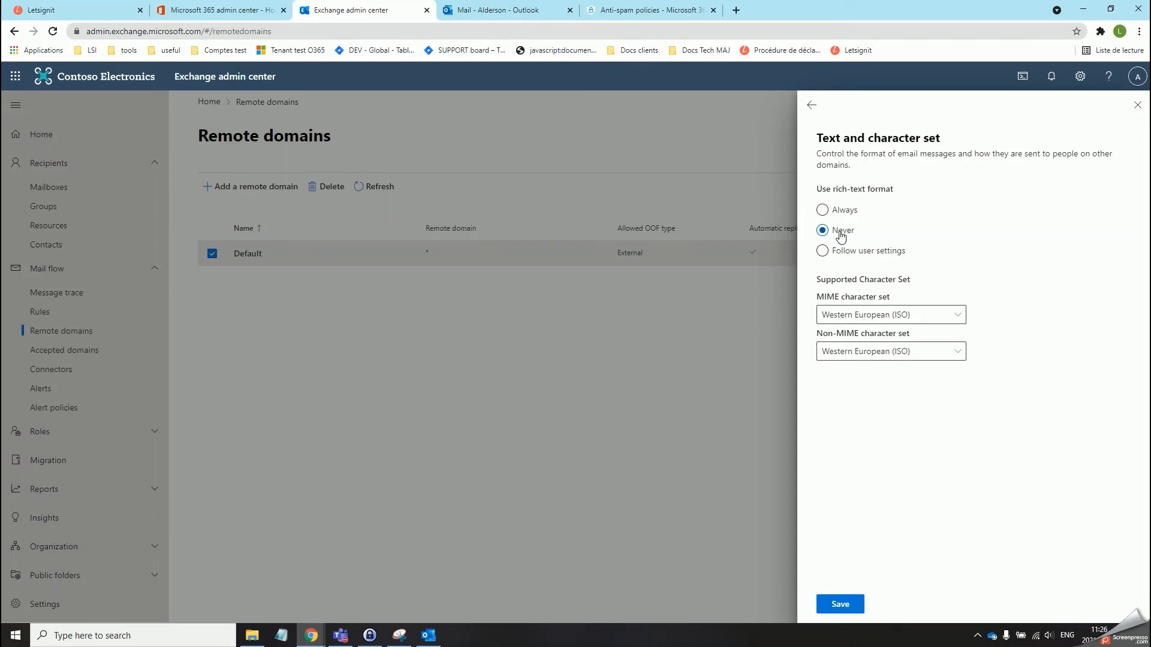
click(851, 603)
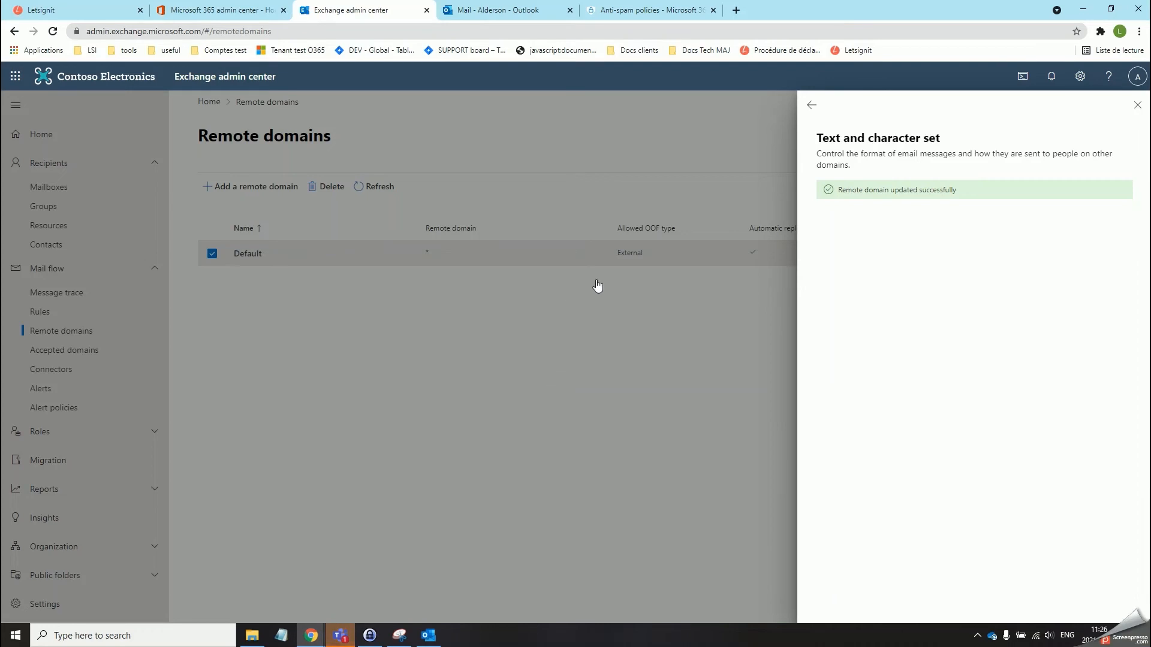
click(811, 105)
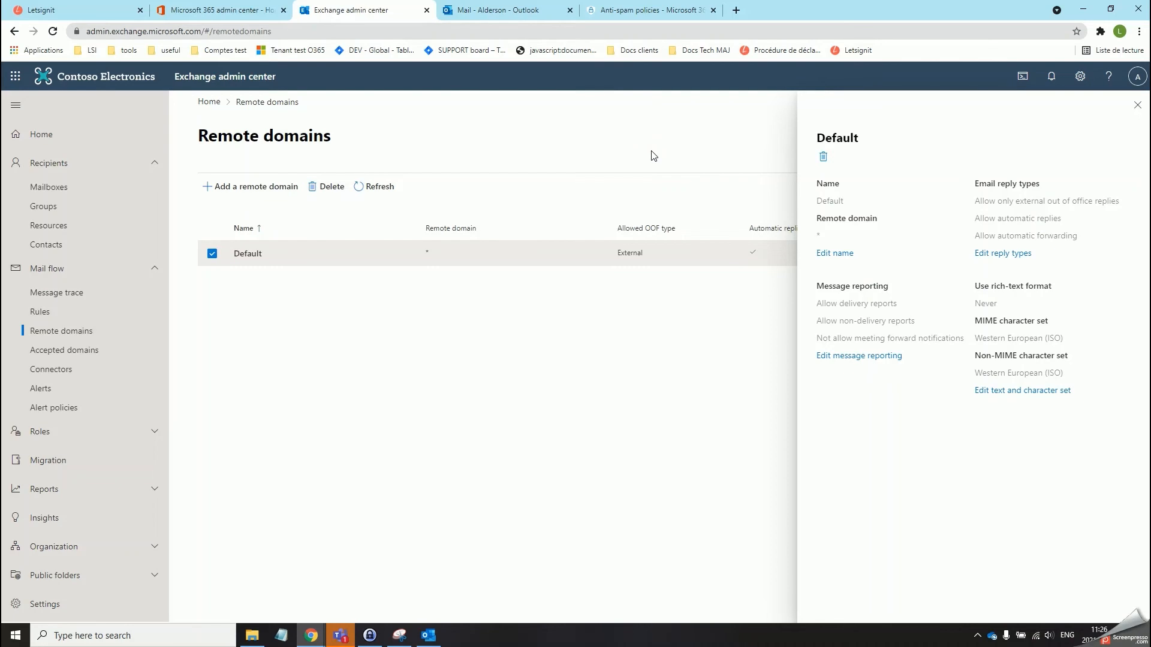
- Switch to the Microsoft 365 Defender anti-spam policies and open the default connection filter policy for editing
click(617, 6)
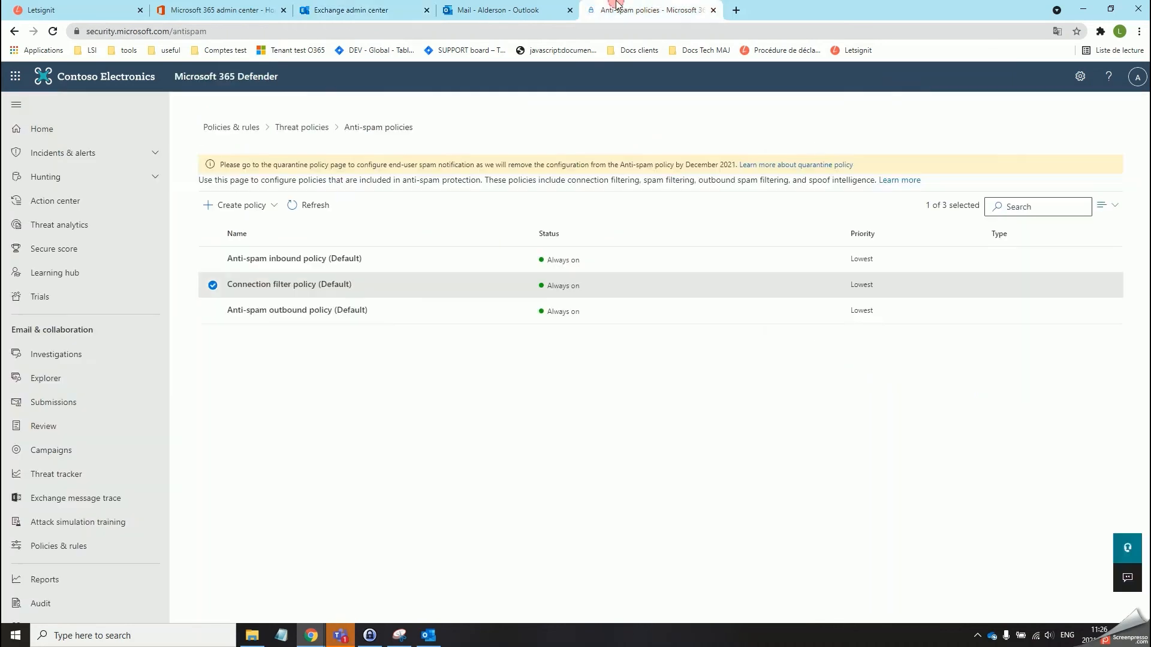
click(150, 33)
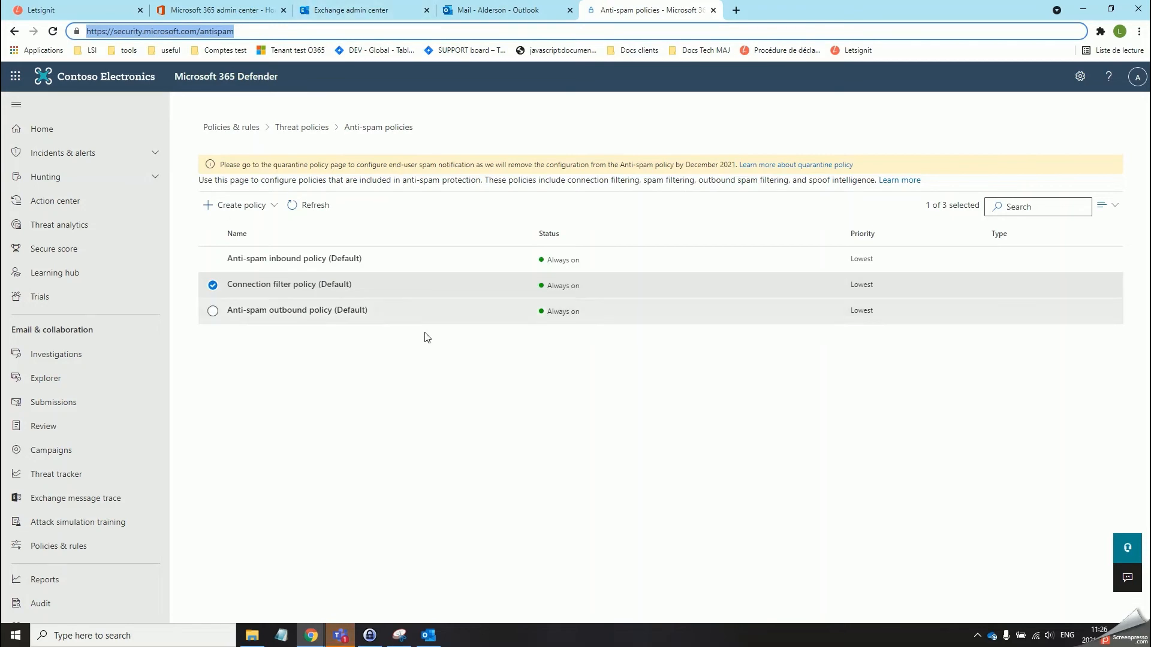
click(378, 421)
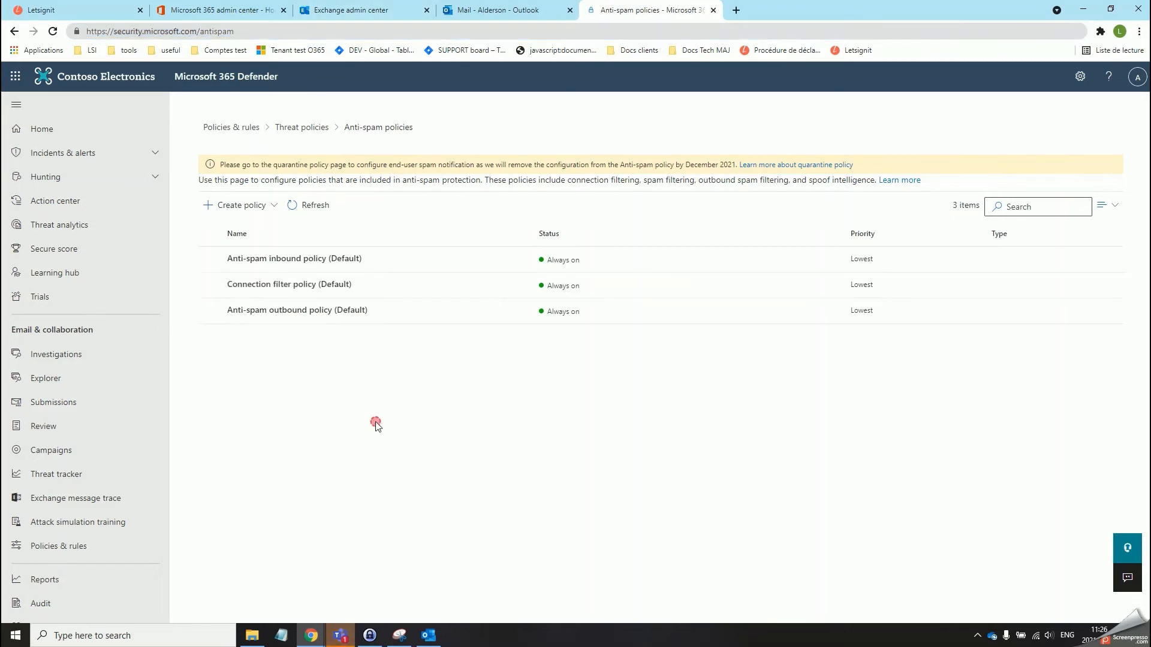
click(317, 284)
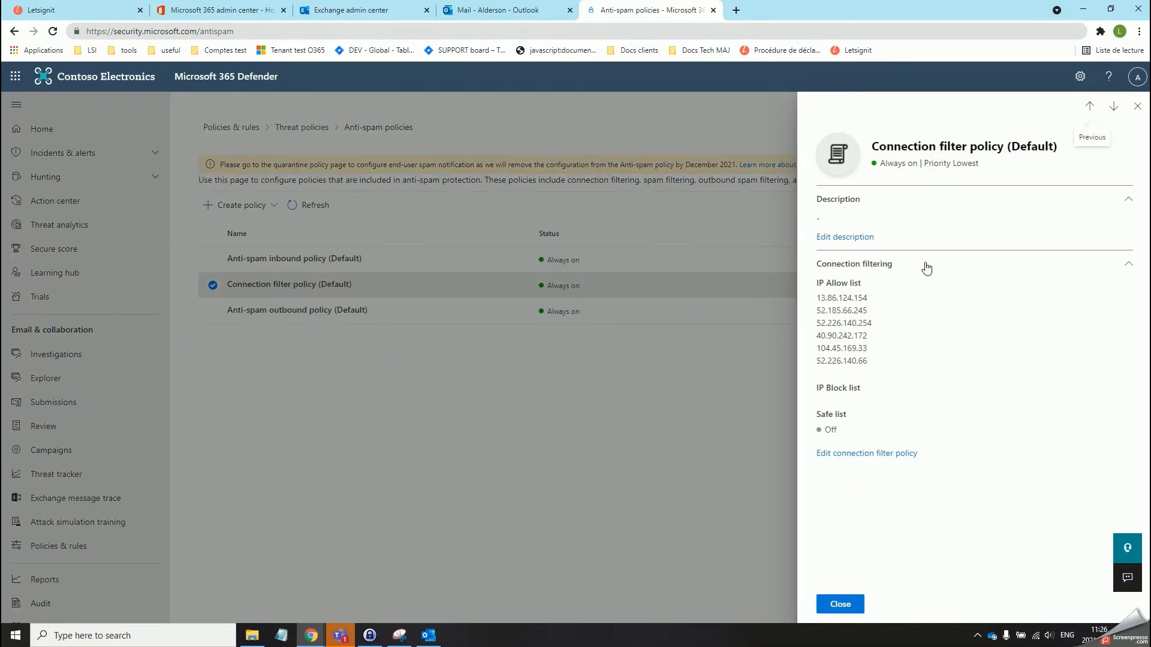
drag(894, 362, 816, 300)
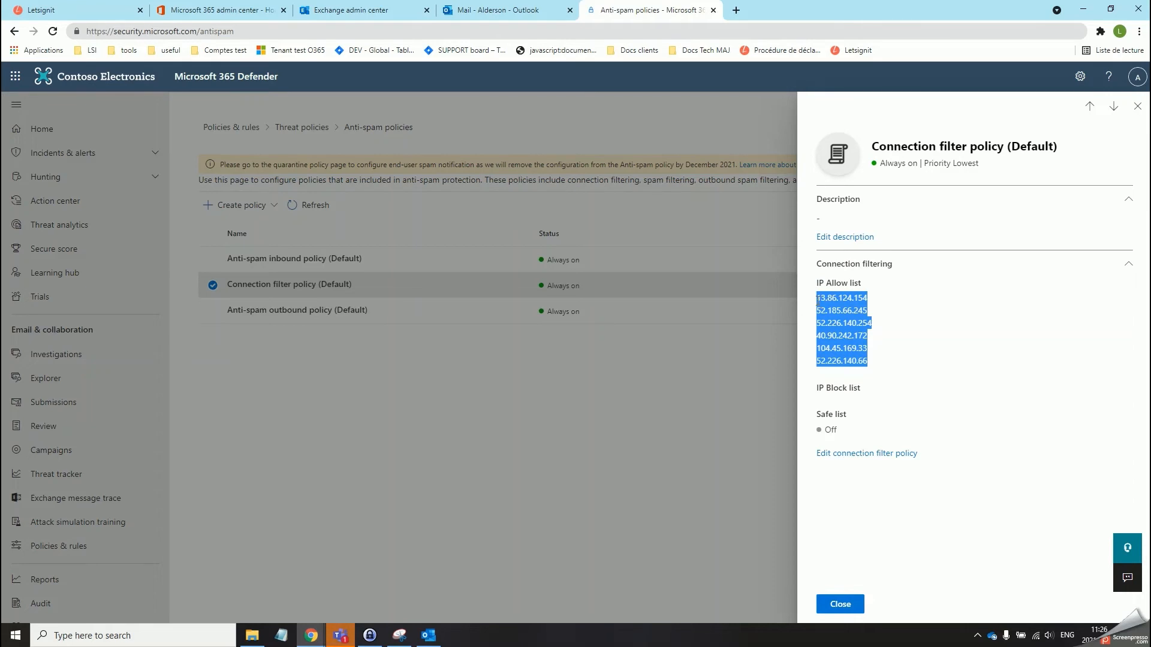
click(854, 457)
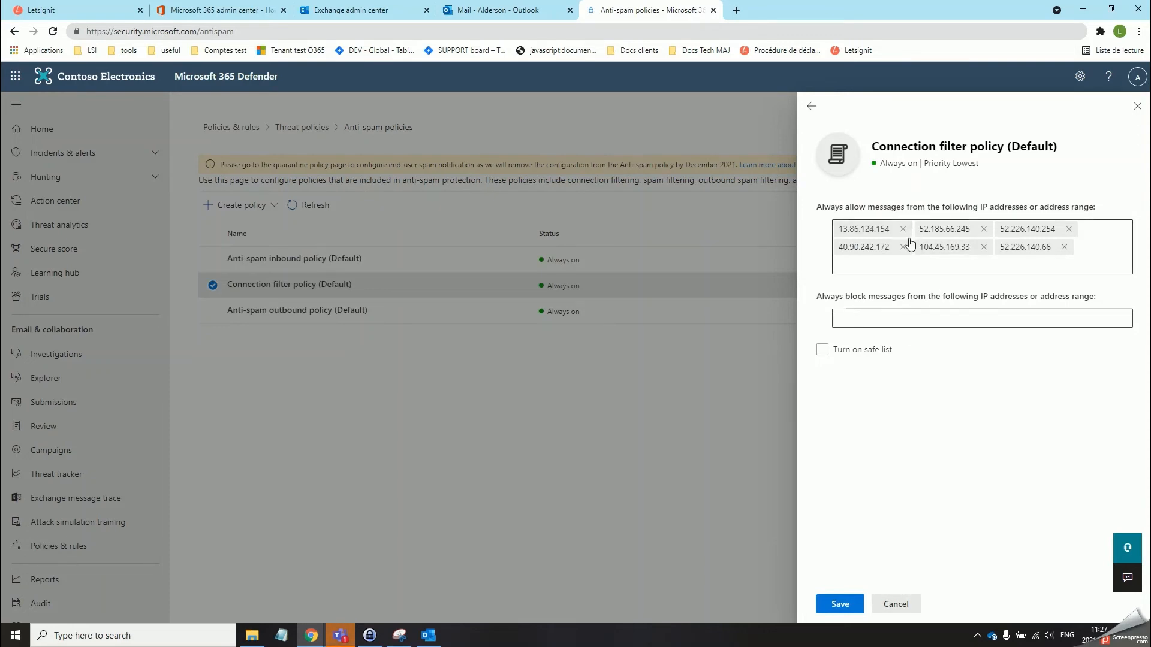
- Add 192.168.1.1 to the always-allowed IP addresses, and remove that entry again
click(895, 263)
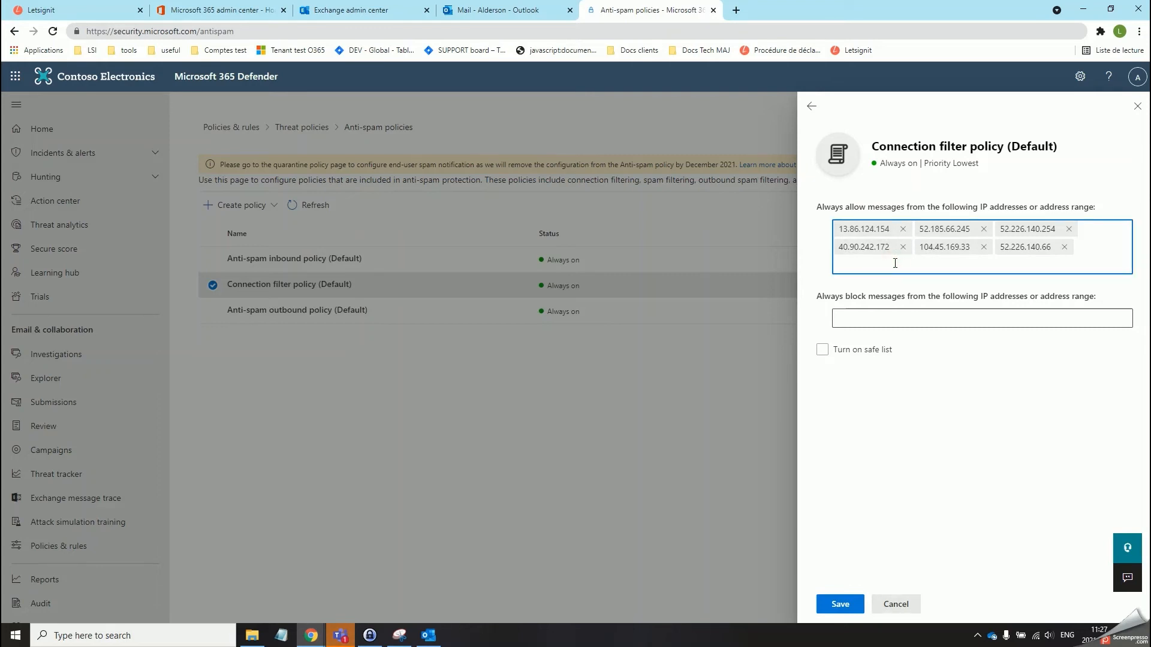
text(192.1)
text(681)
text(.1.1)
key(Return)
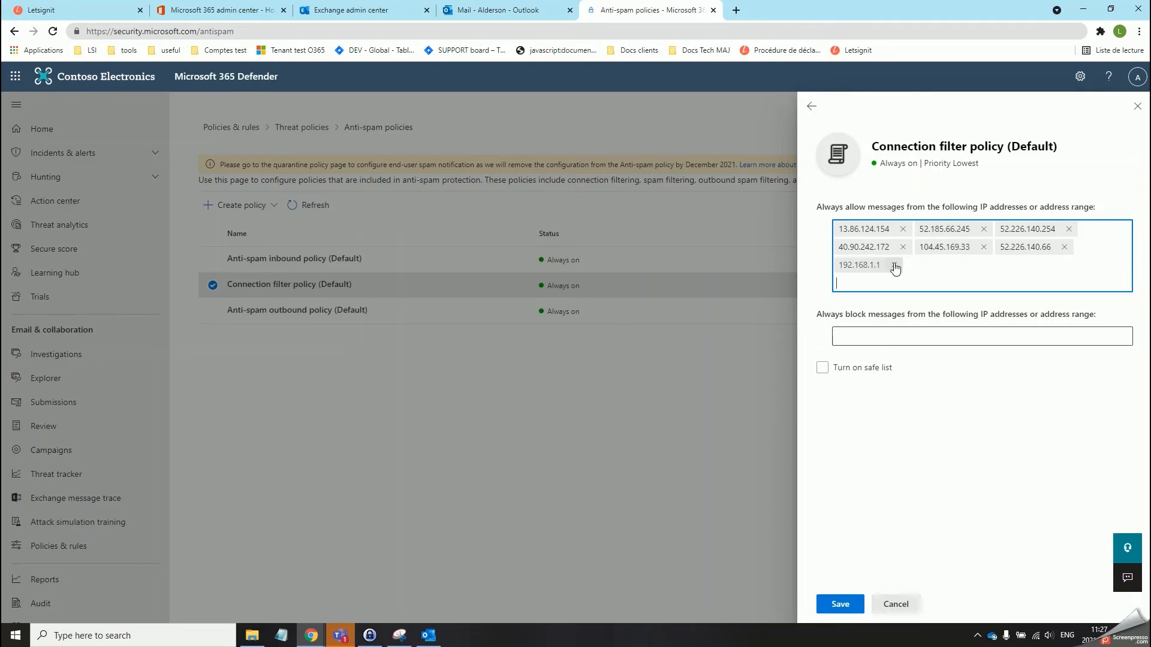
click(895, 268)
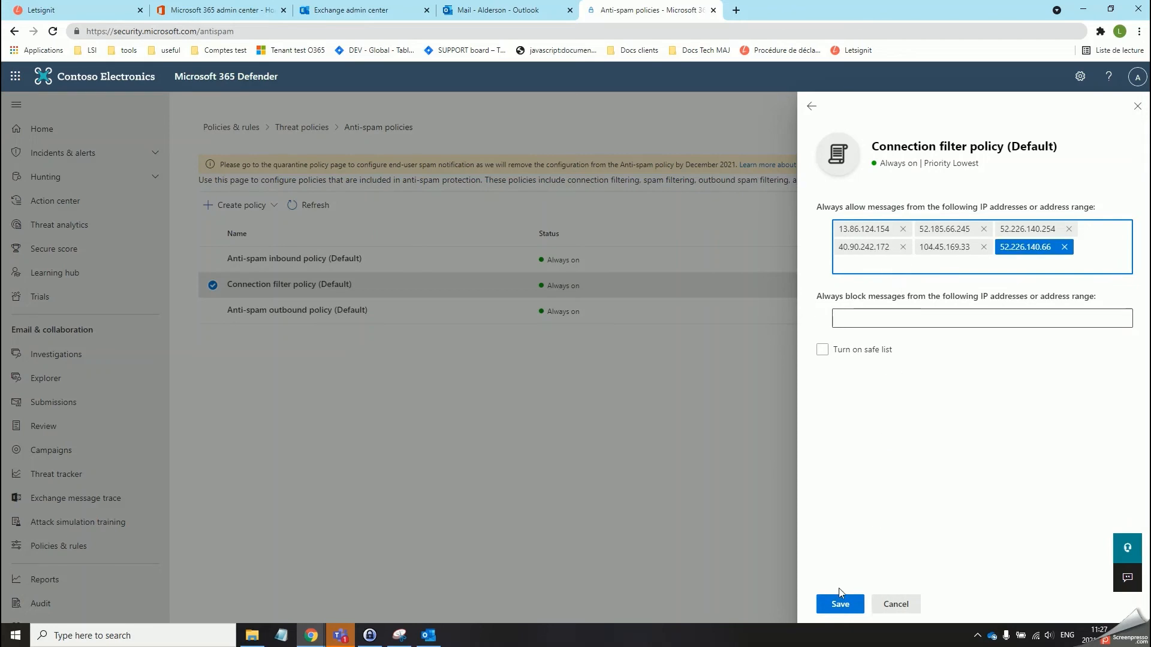
- Save the connection filter policy and close its details
click(845, 604)
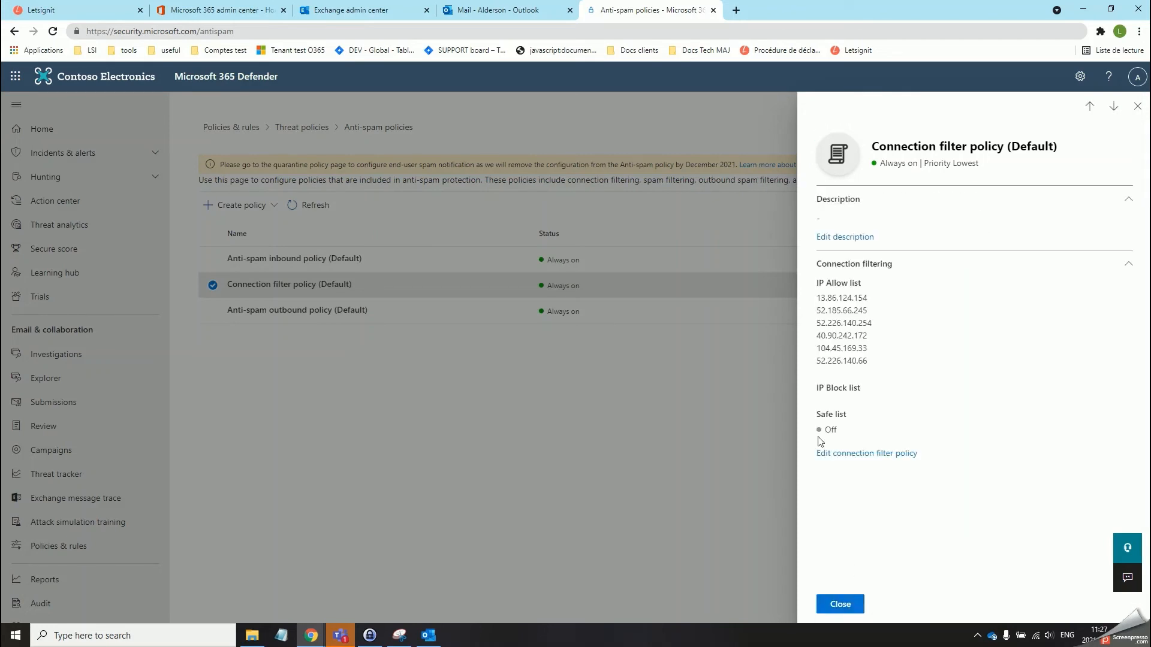
click(850, 606)
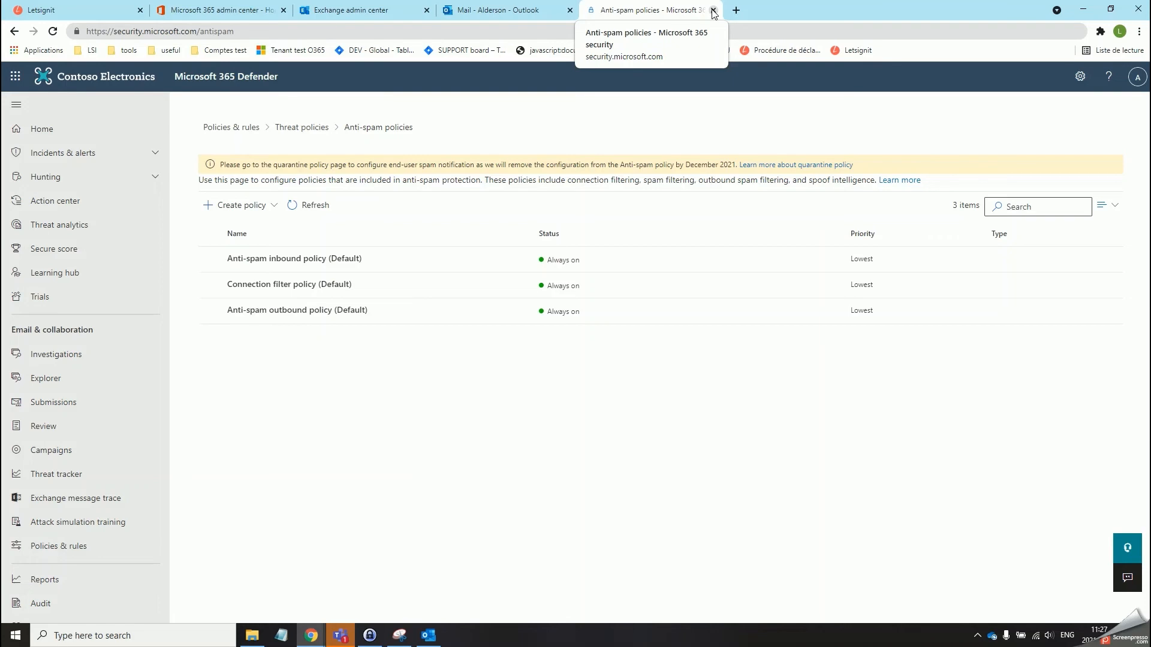
- Switch to the Exchange admin center and start a new mail flow rule named "Route email to Letsignit"
click(351, 8)
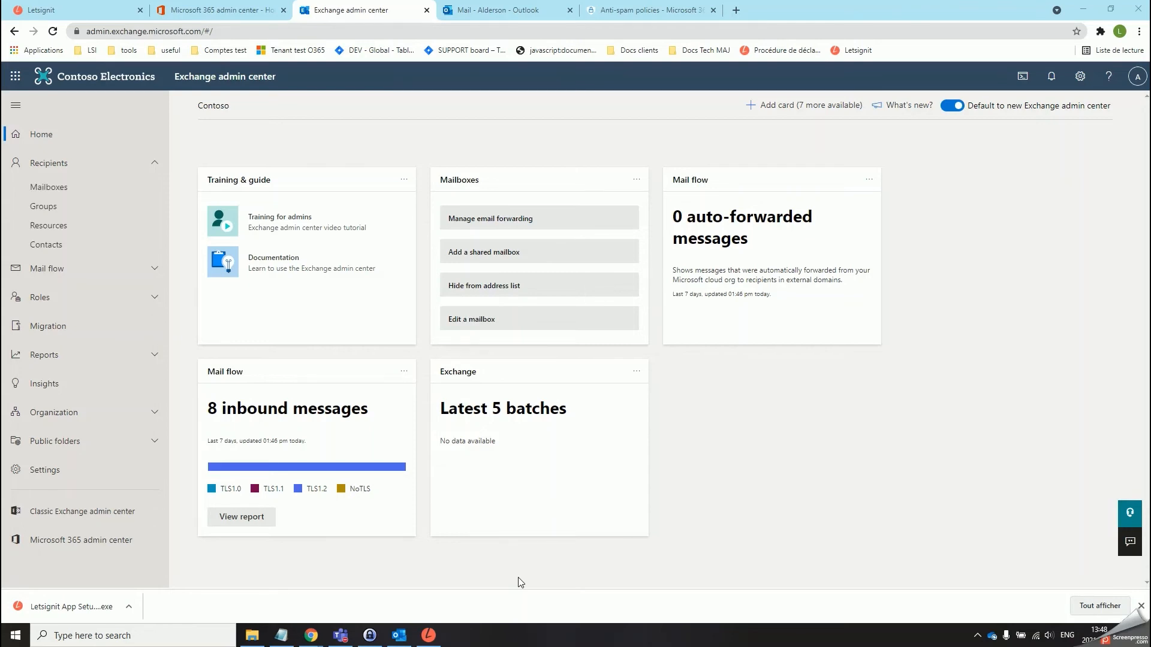
click(96, 268)
click(41, 311)
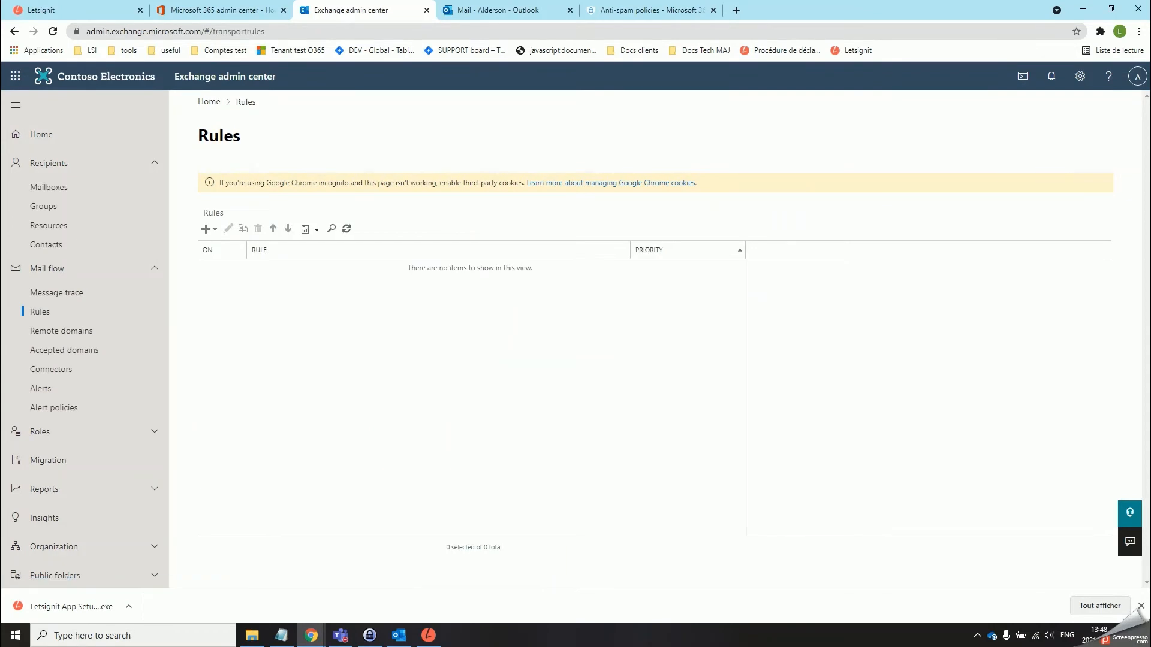
click(203, 234)
click(292, 247)
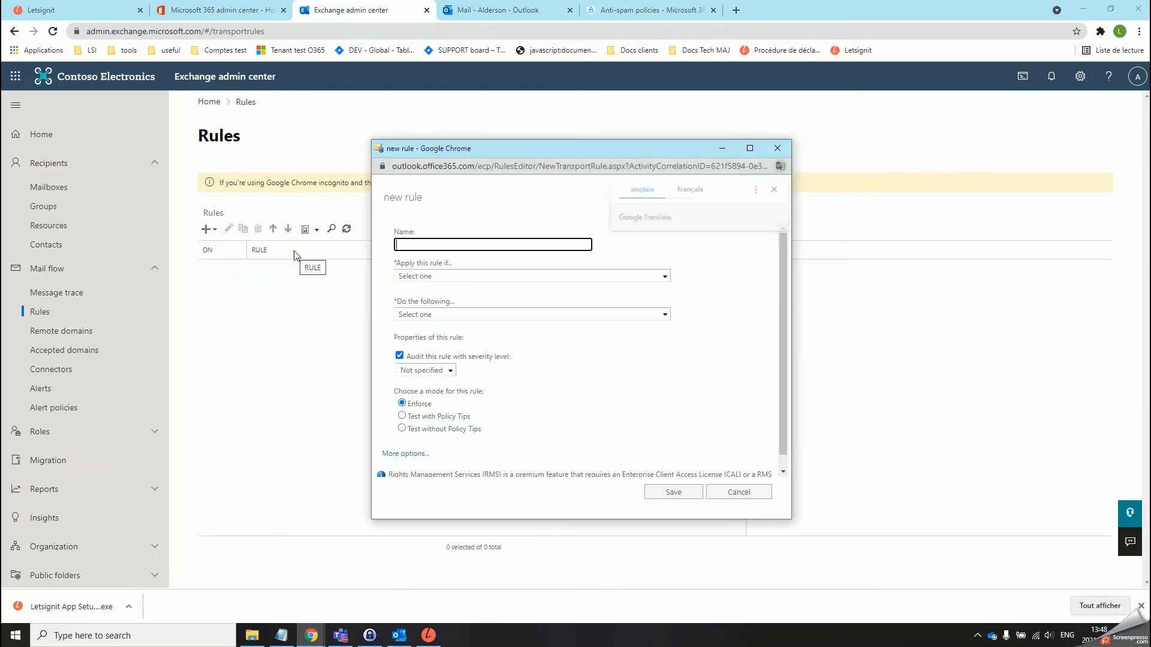
click(415, 240)
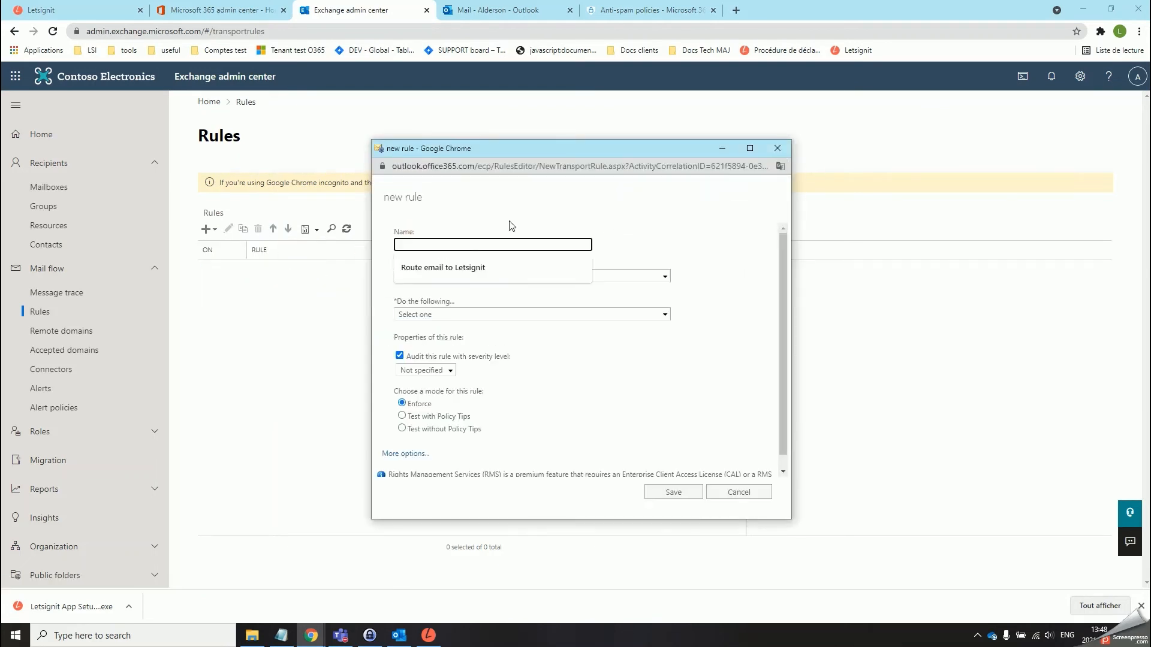
click(454, 269)
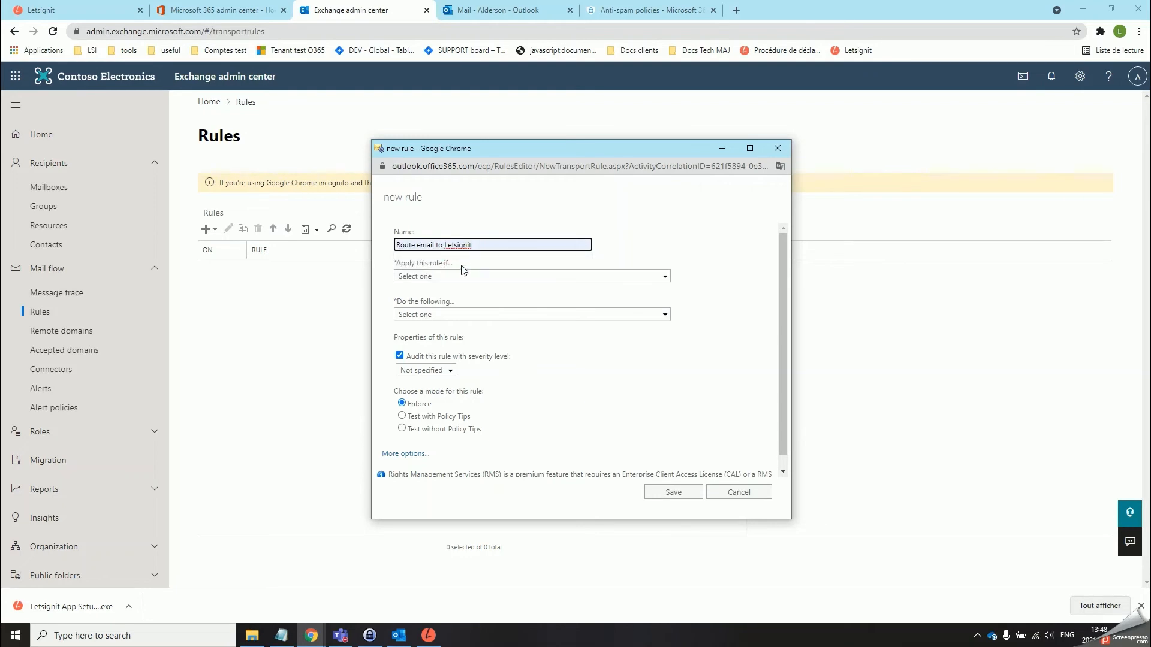
- Show the rule's additional options and apply it when the sender is located inside the organization
click(400, 455)
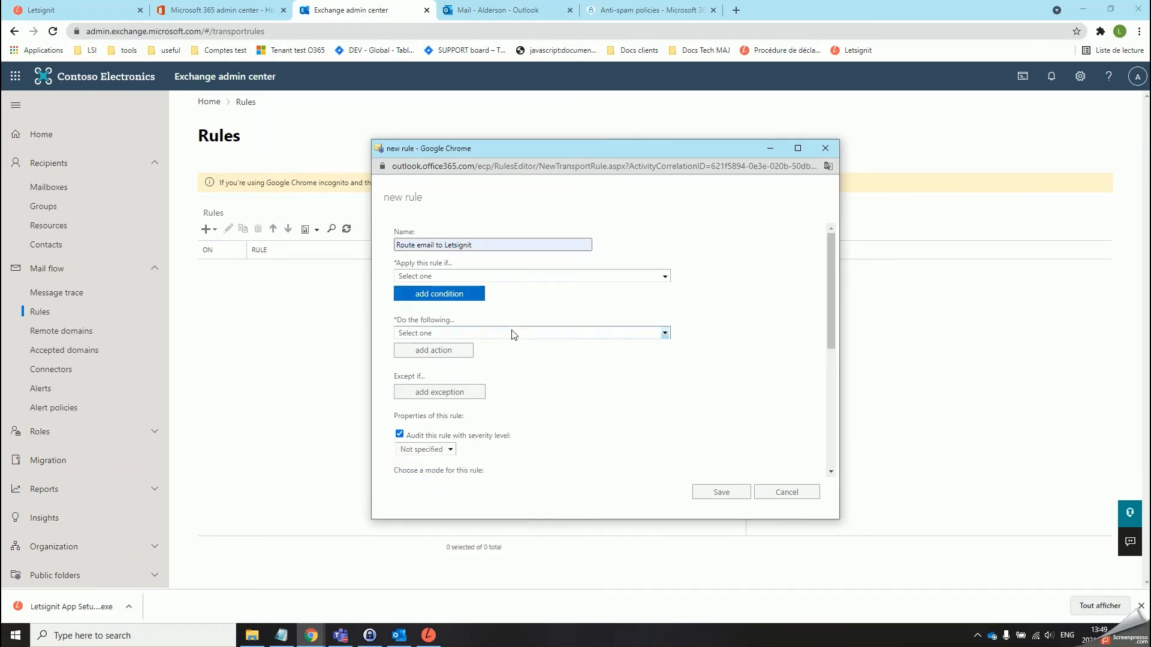
click(516, 283)
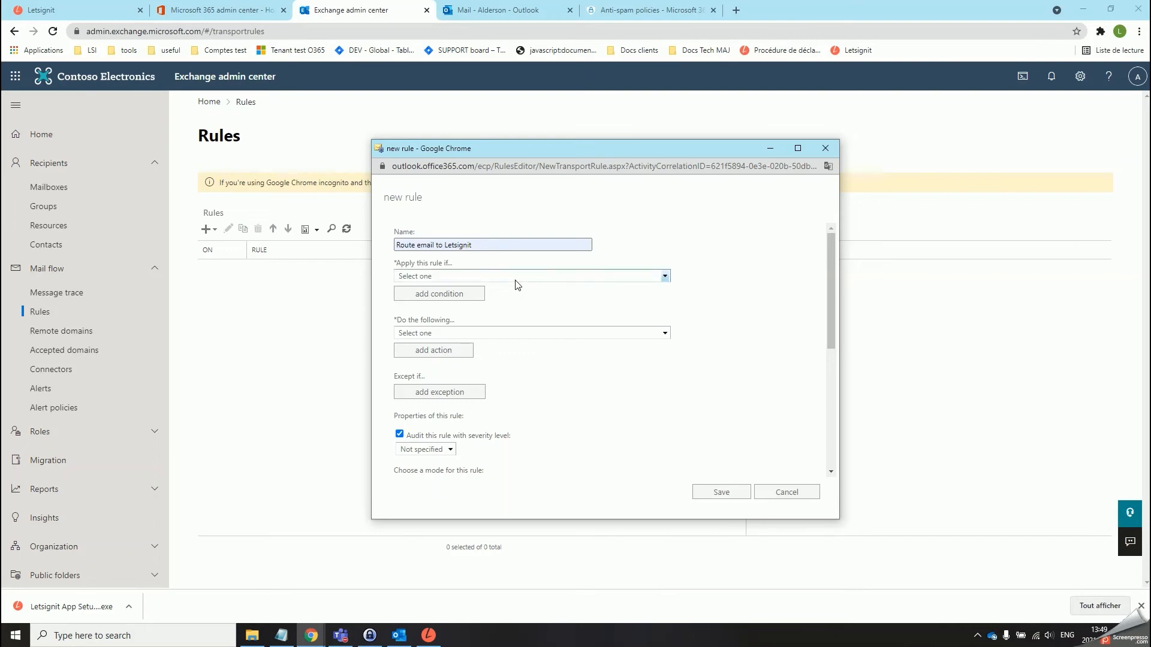
click(514, 280)
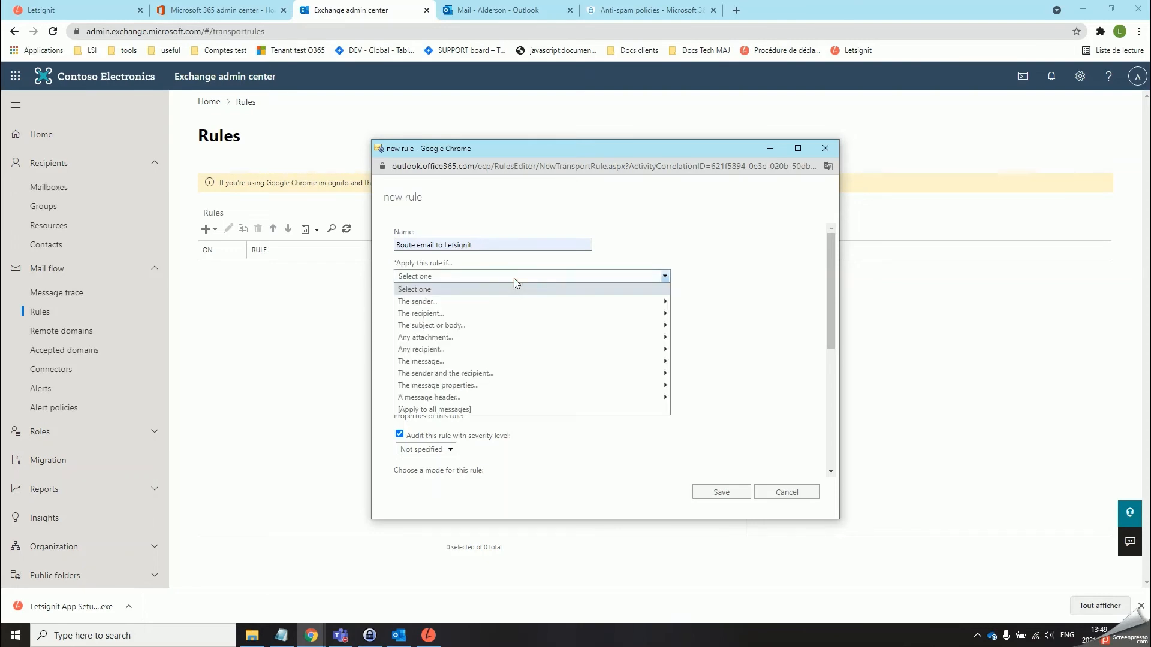
mouse_move(511, 300)
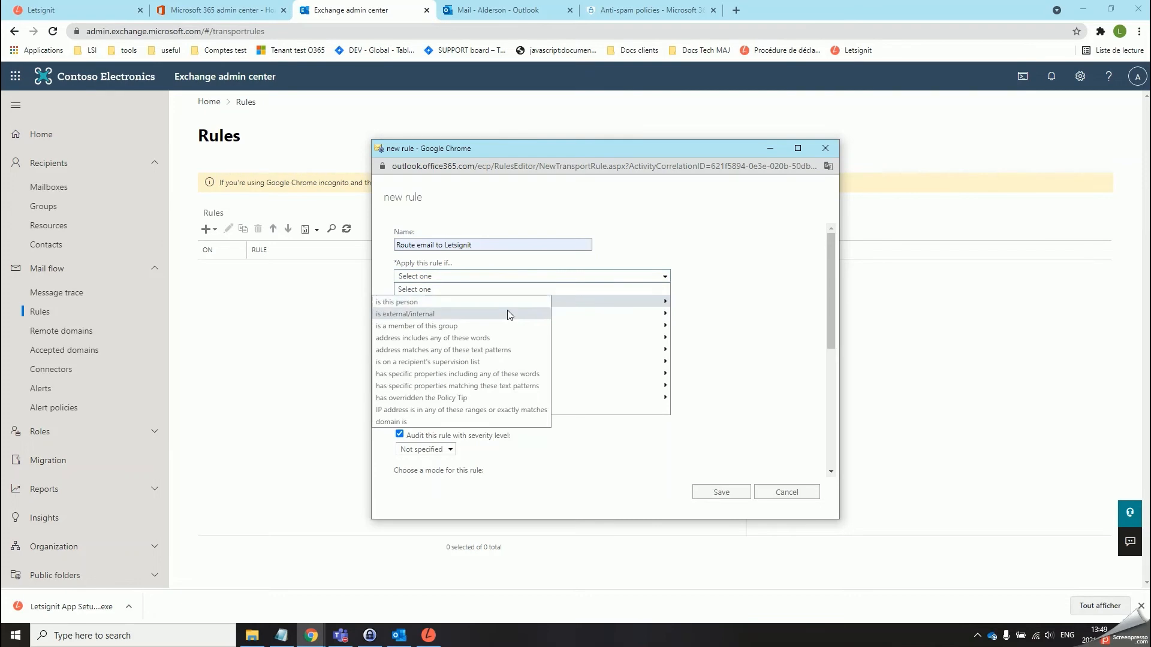
click(507, 315)
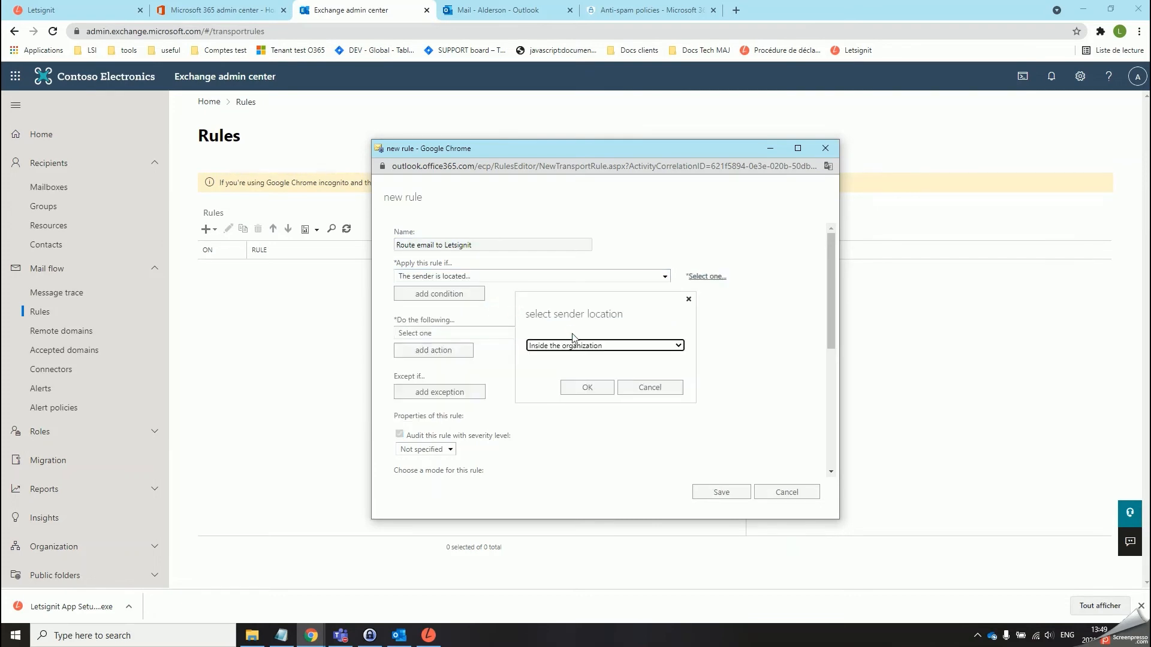
click(588, 387)
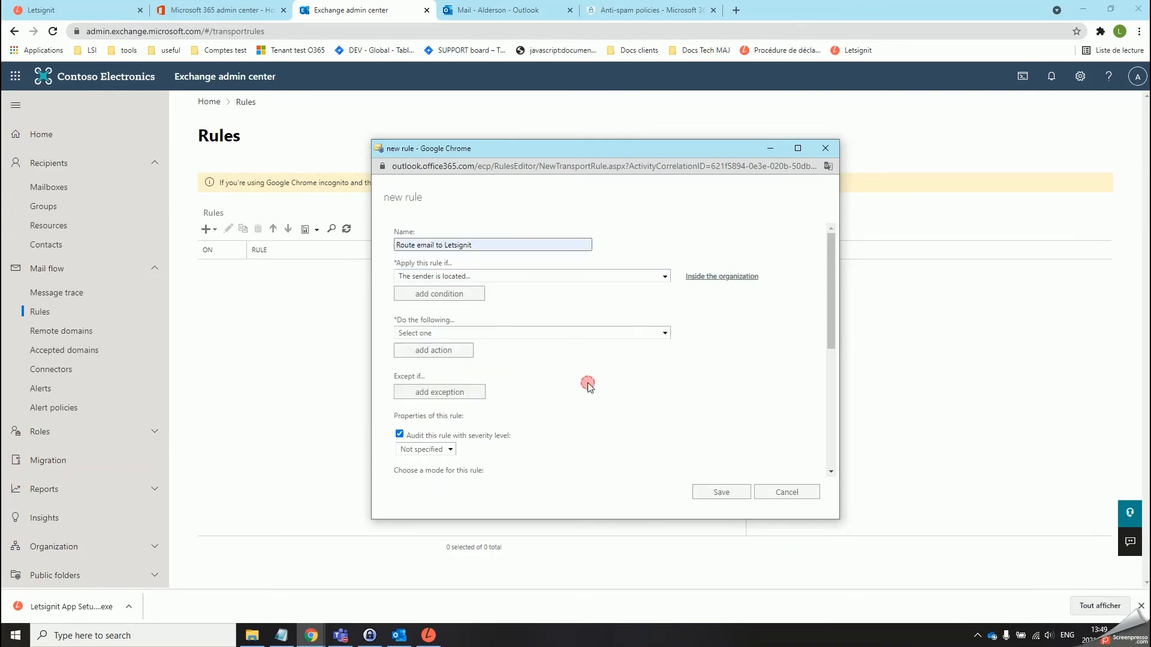
click(459, 300)
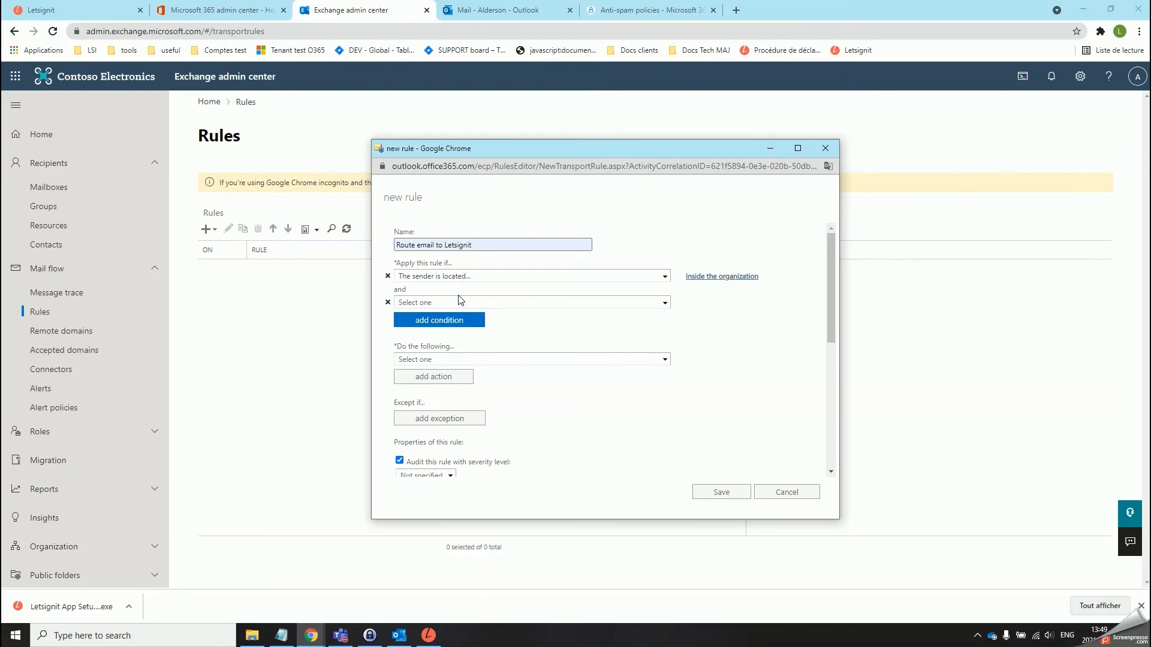
click(462, 302)
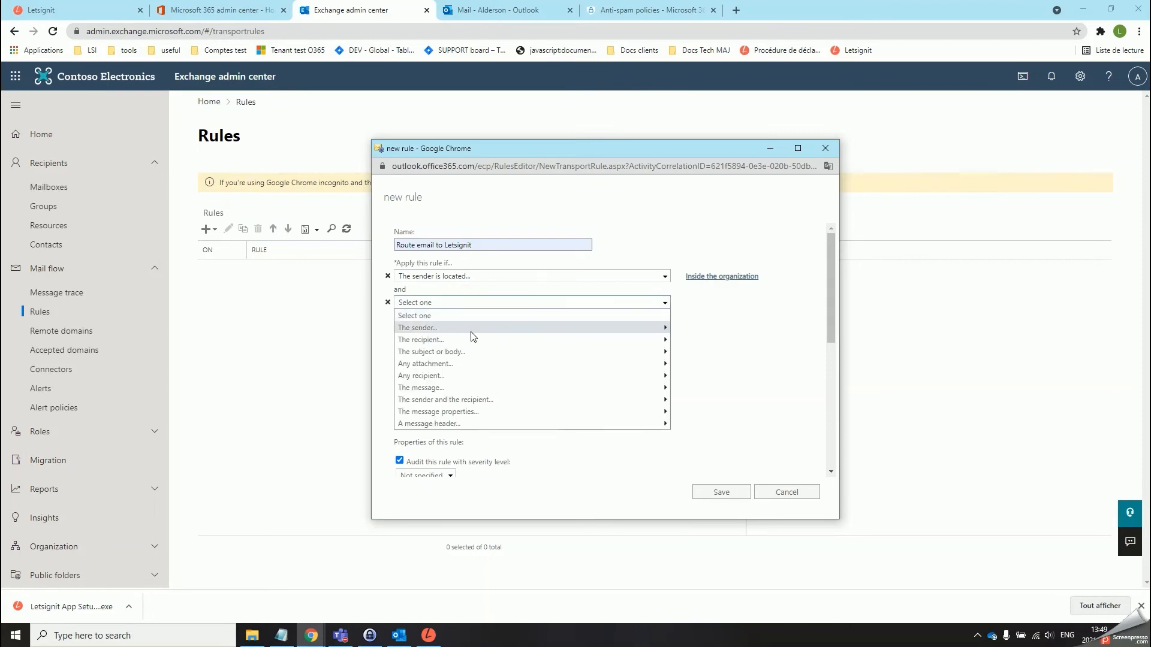
mouse_move(468, 328)
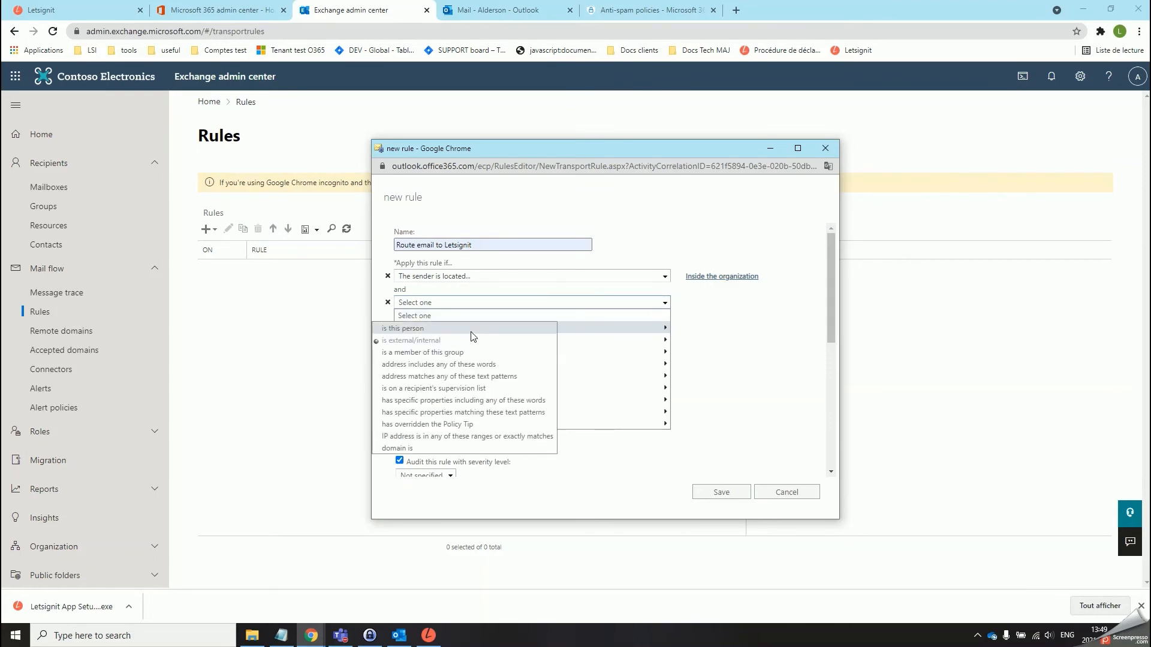
click(482, 377)
click(534, 319)
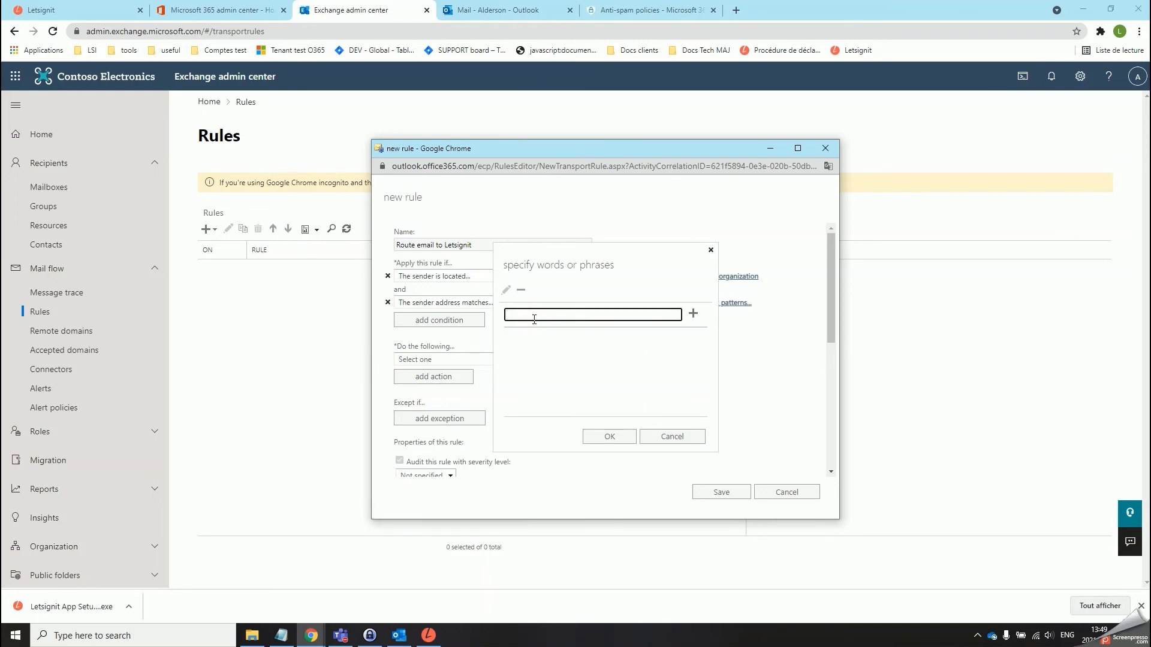
text(@domaine.com$)
drag(576, 316, 501, 319)
click(579, 314)
click(692, 314)
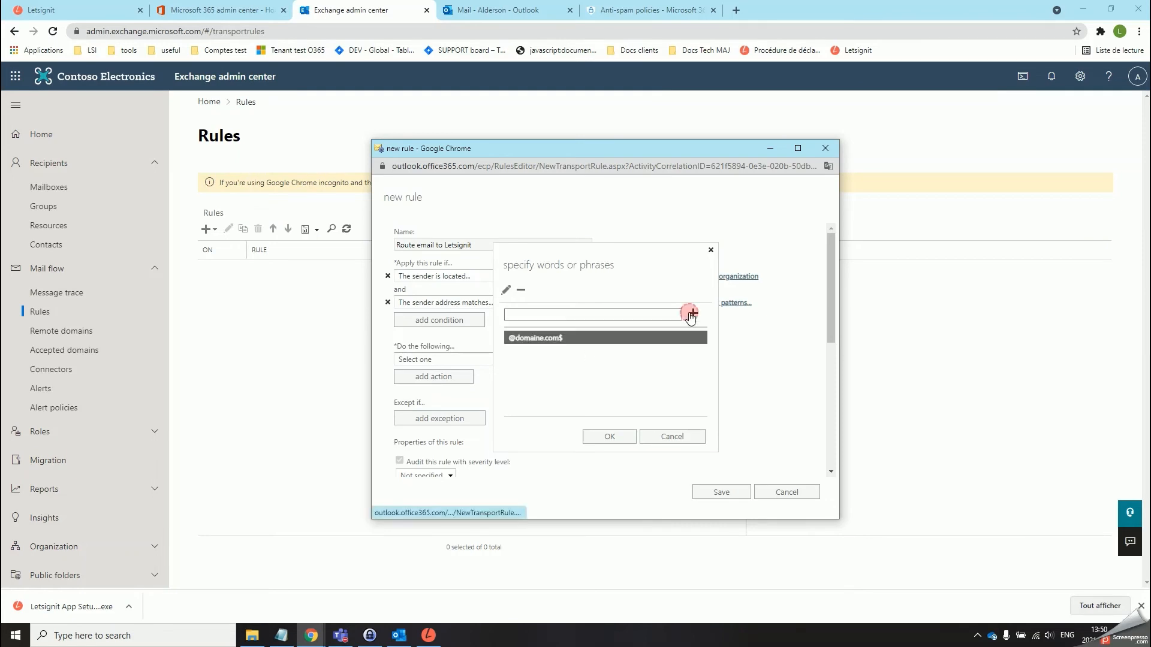
click(609, 437)
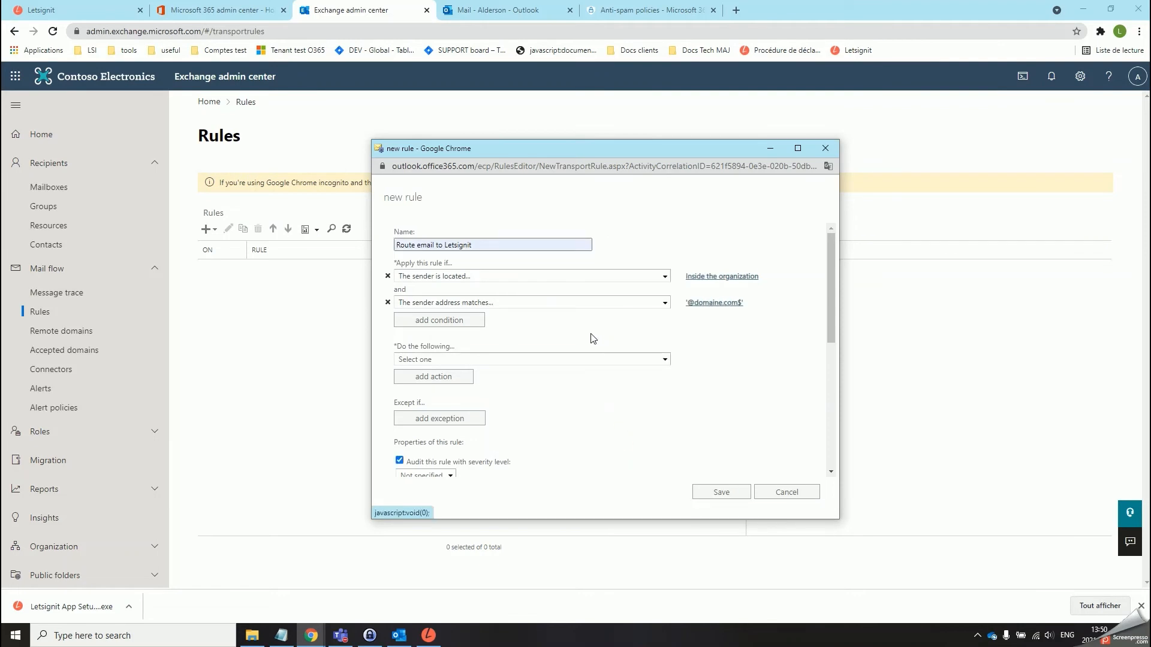
- Set the rule's action to redirect the message to the connector "Letsignit sending connector"
click(514, 359)
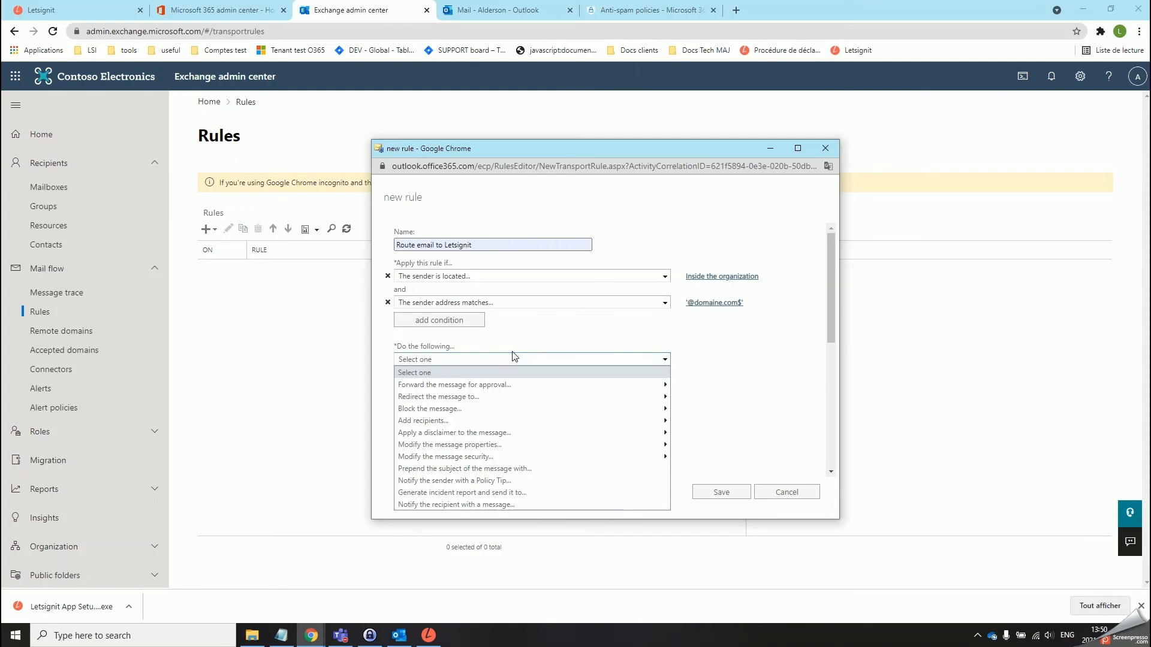
mouse_move(530, 396)
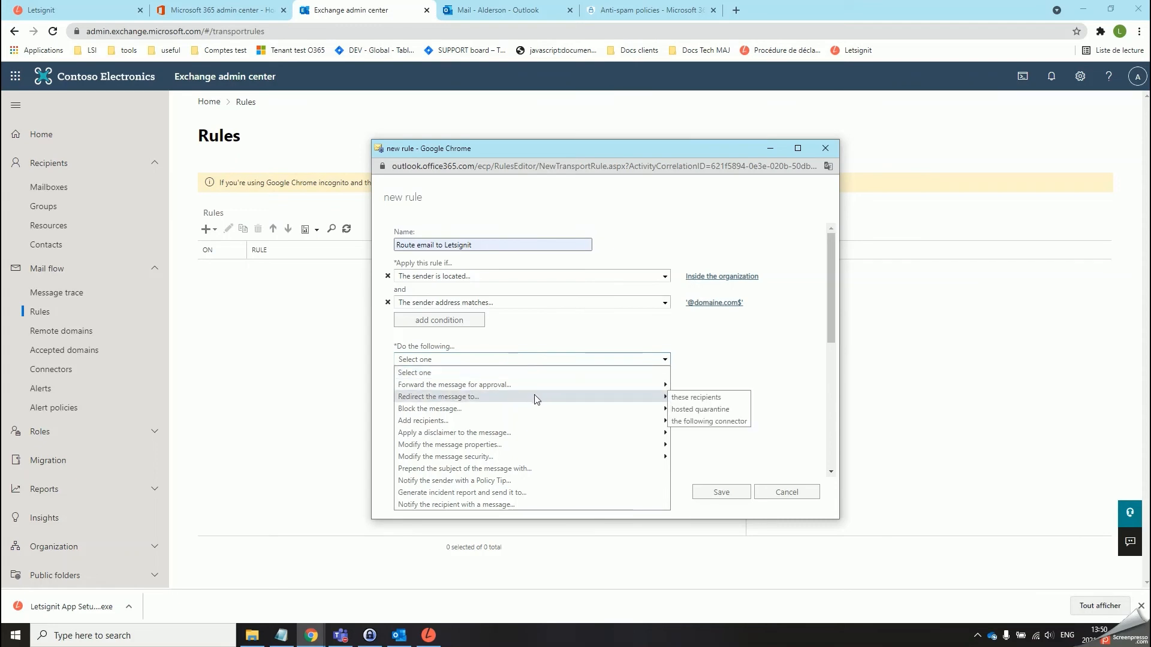
click(693, 420)
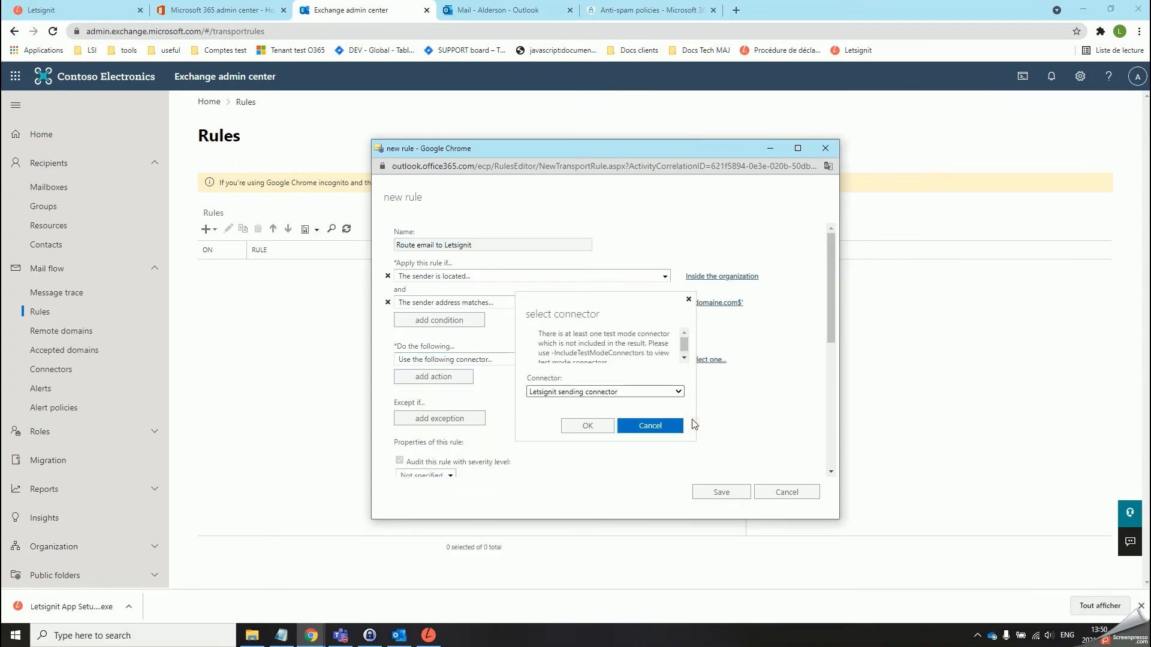
click(607, 371)
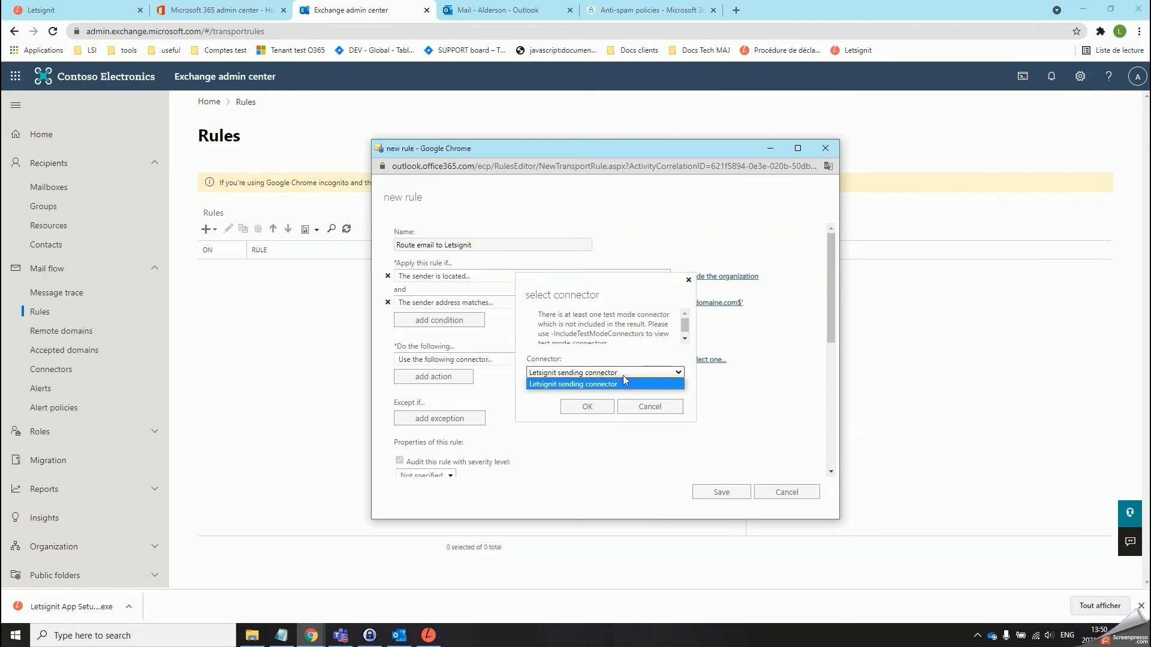
click(614, 384)
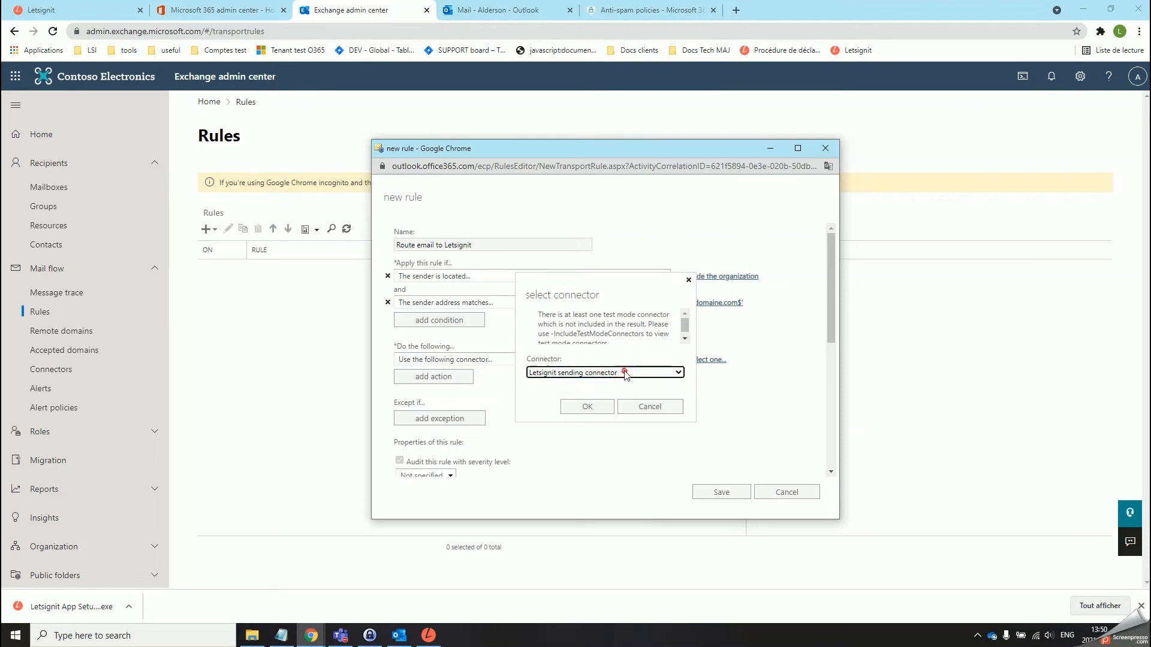
click(600, 409)
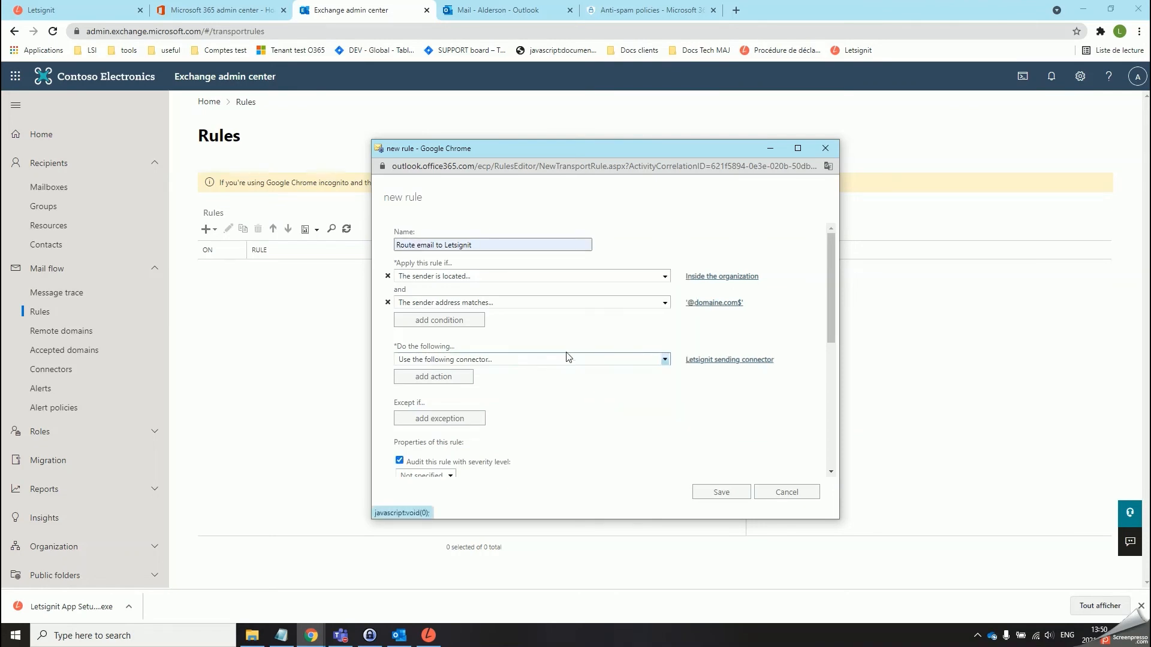
- Add an exception for messages whose sender address matches the text pattern "<>"
scroll(566, 354, down, 3)
scroll(502, 359, up, 2)
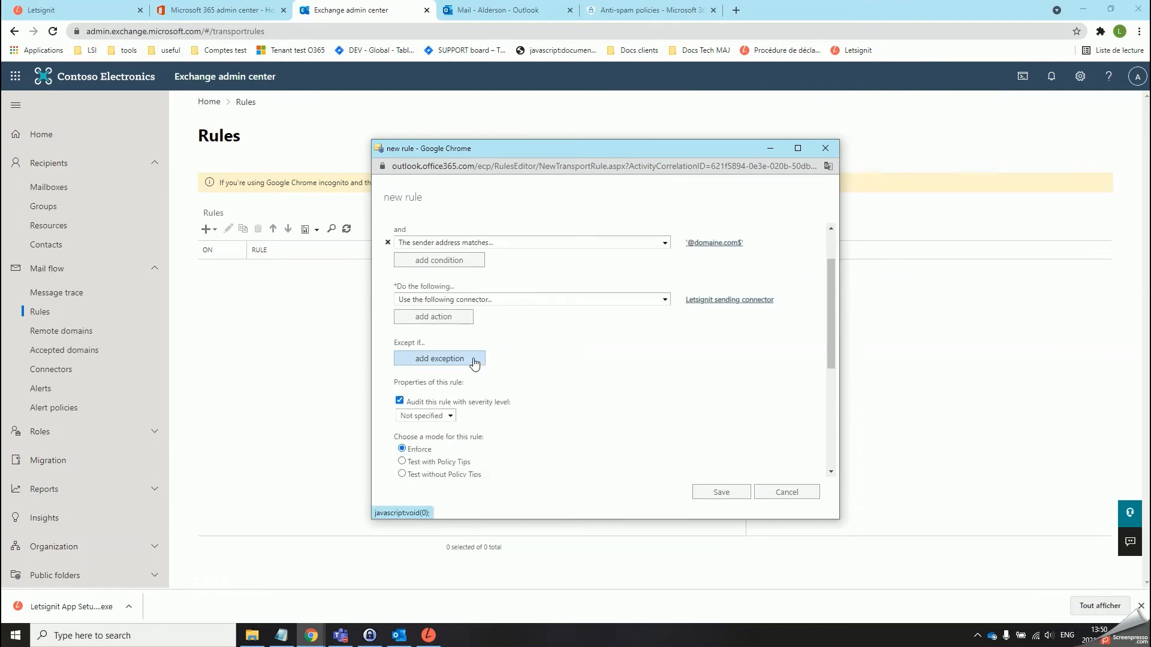
click(474, 360)
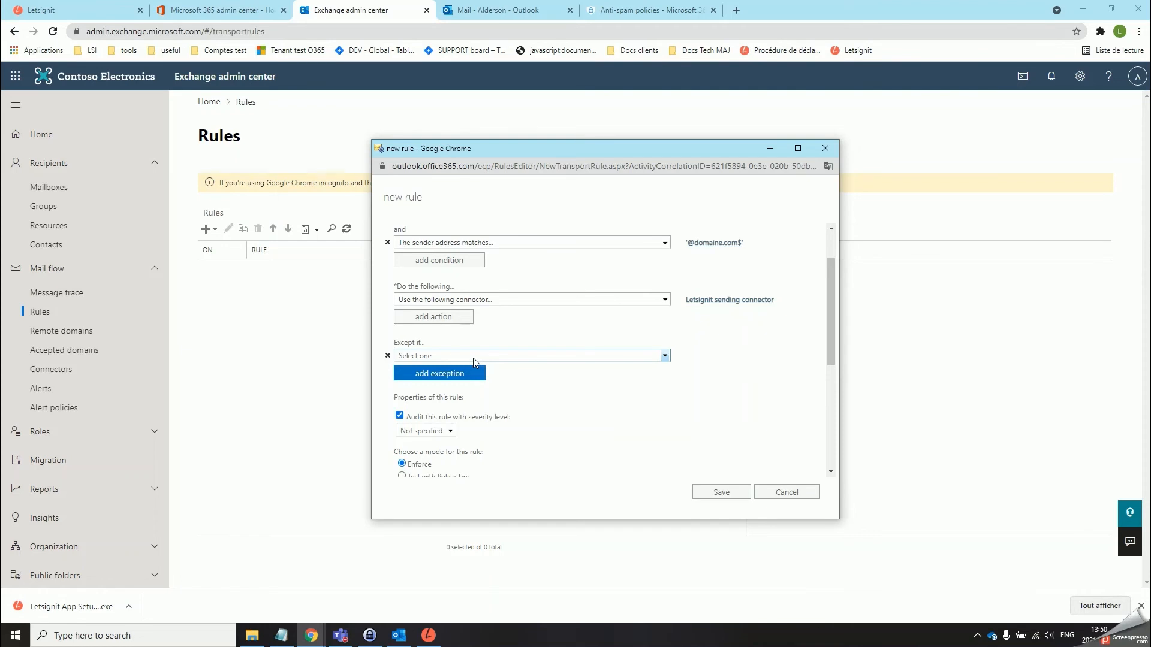
click(473, 358)
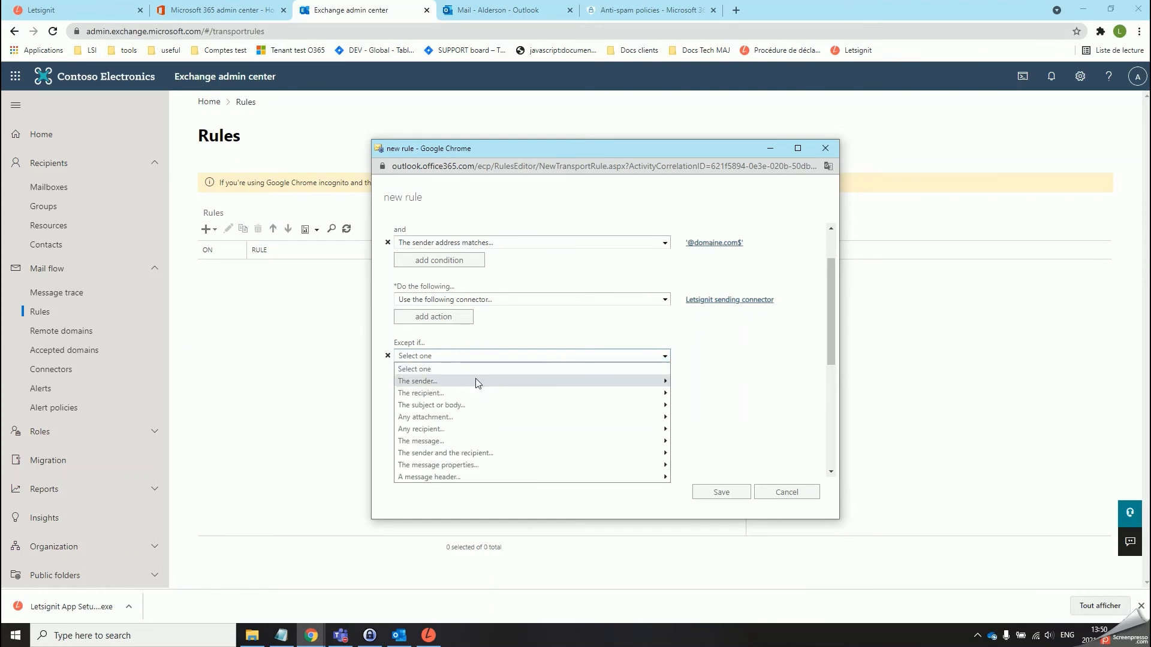
mouse_move(477, 381)
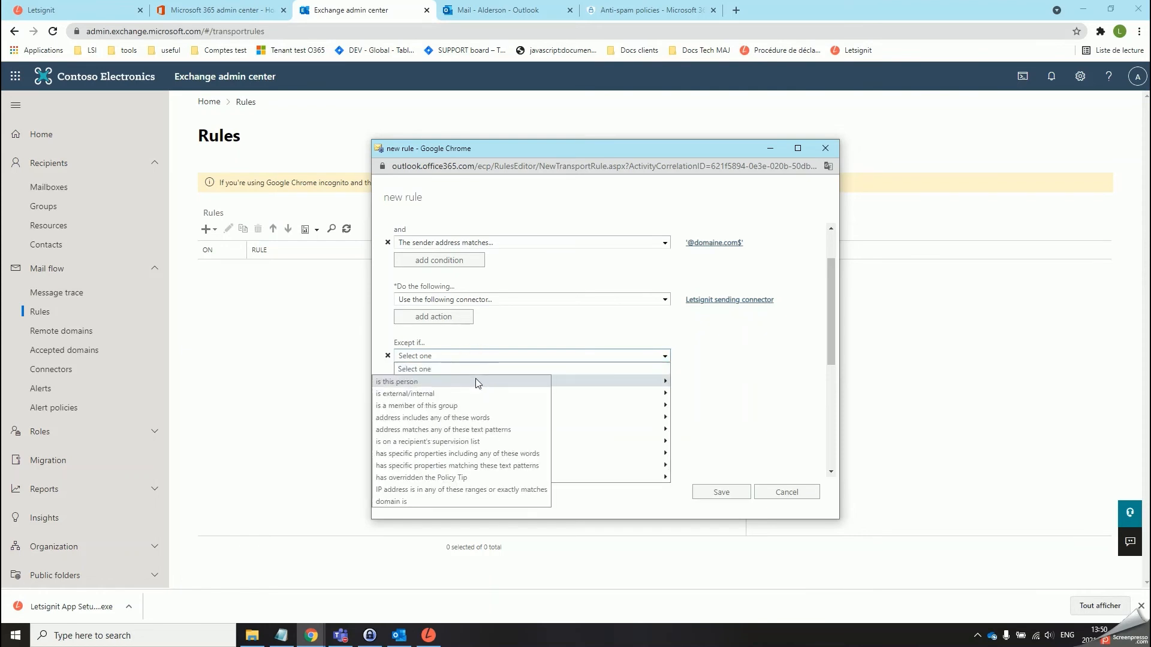
click(495, 430)
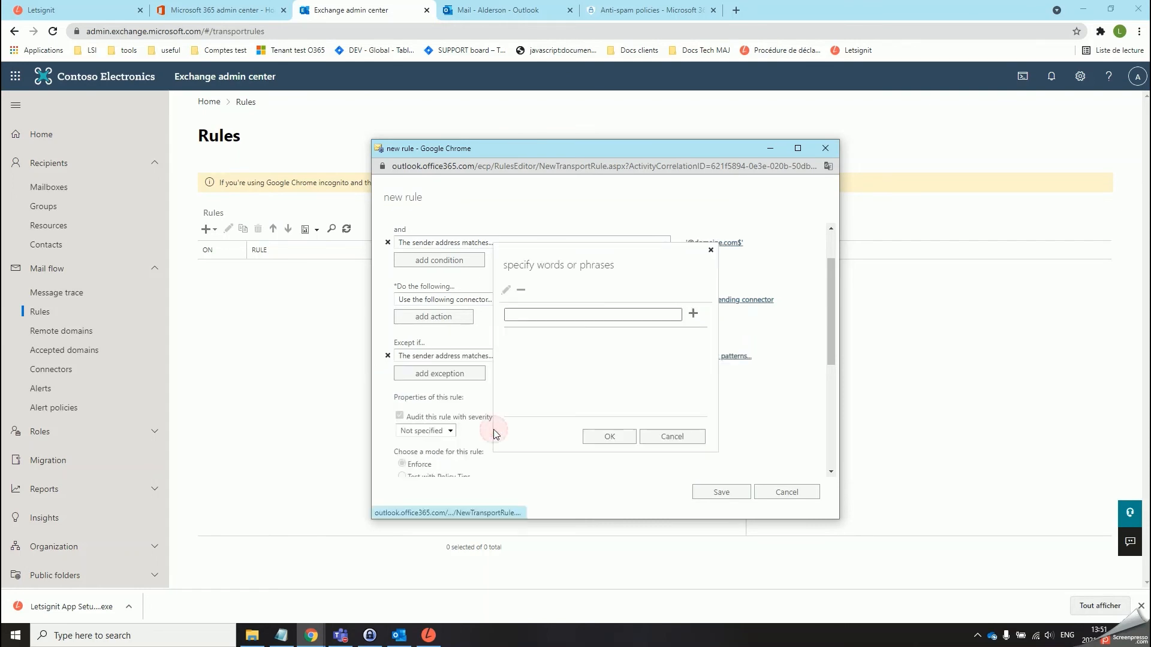
text(<>)
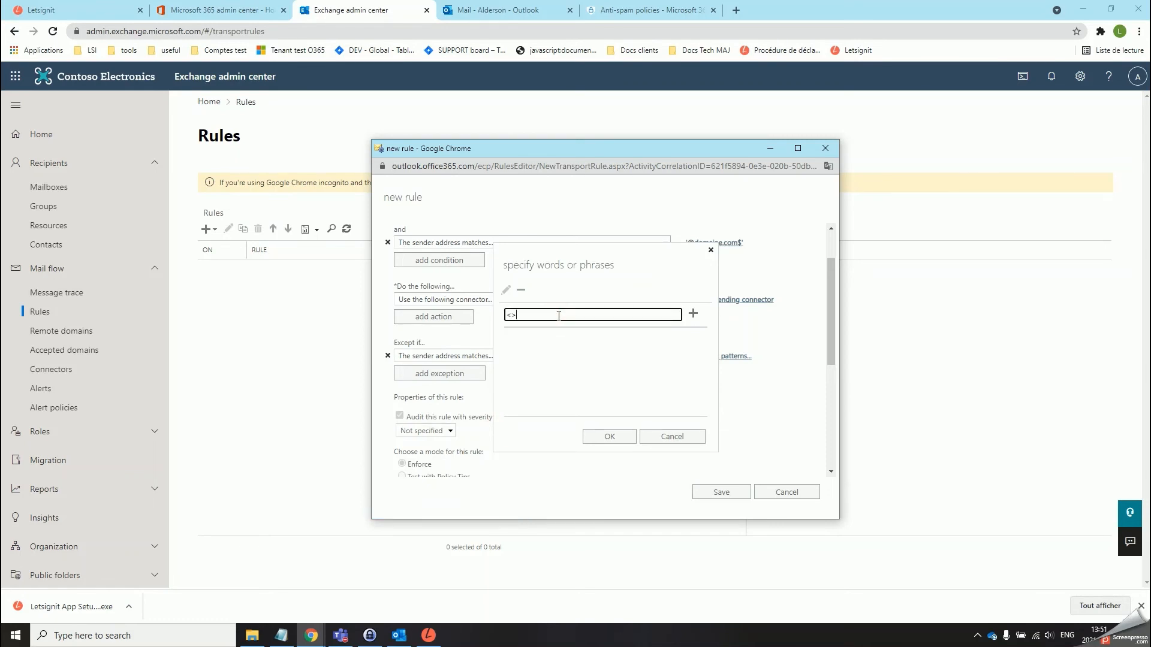
click(693, 314)
click(631, 428)
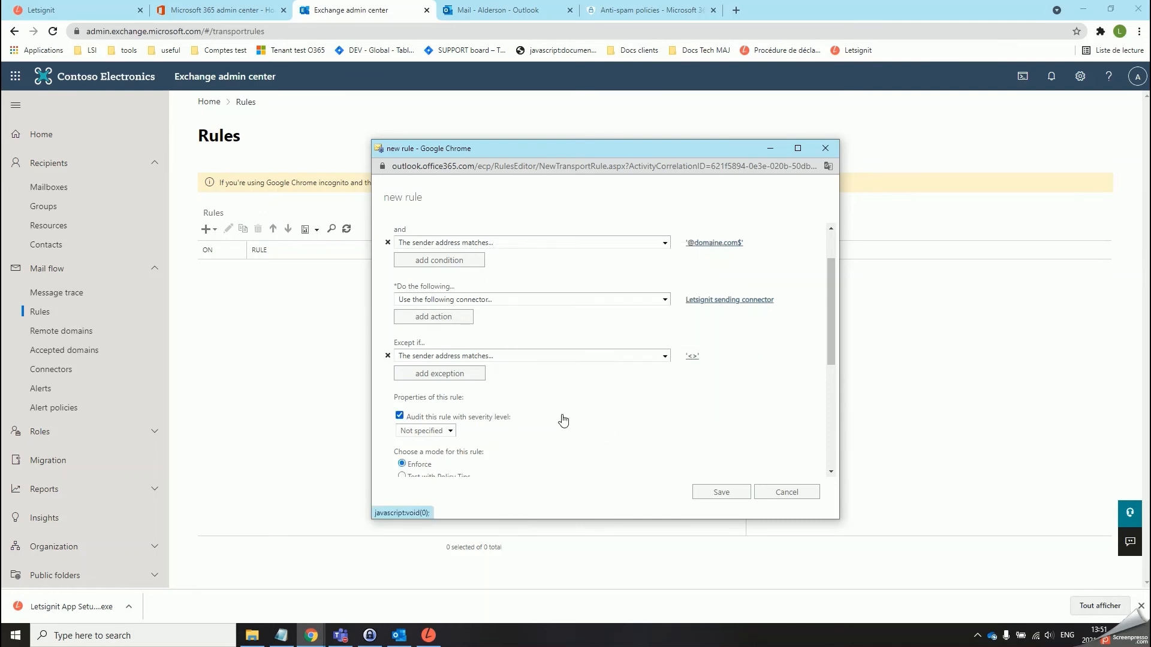
- Add another exception, based on message properties, for messages of the type Calendaring
click(463, 376)
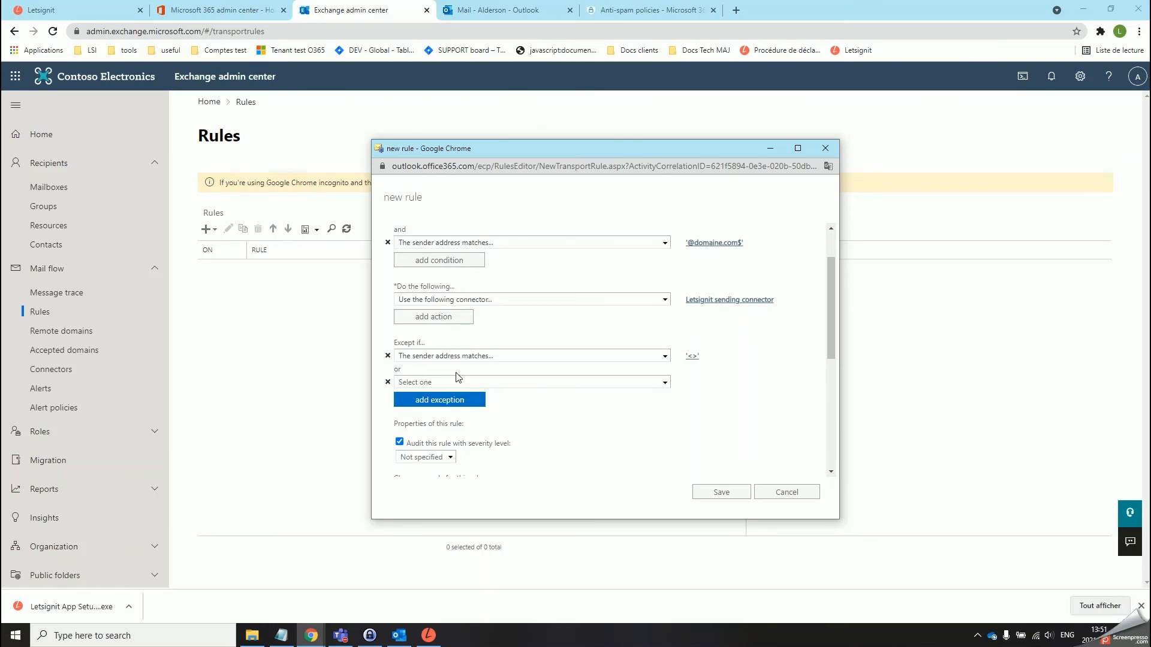
click(460, 380)
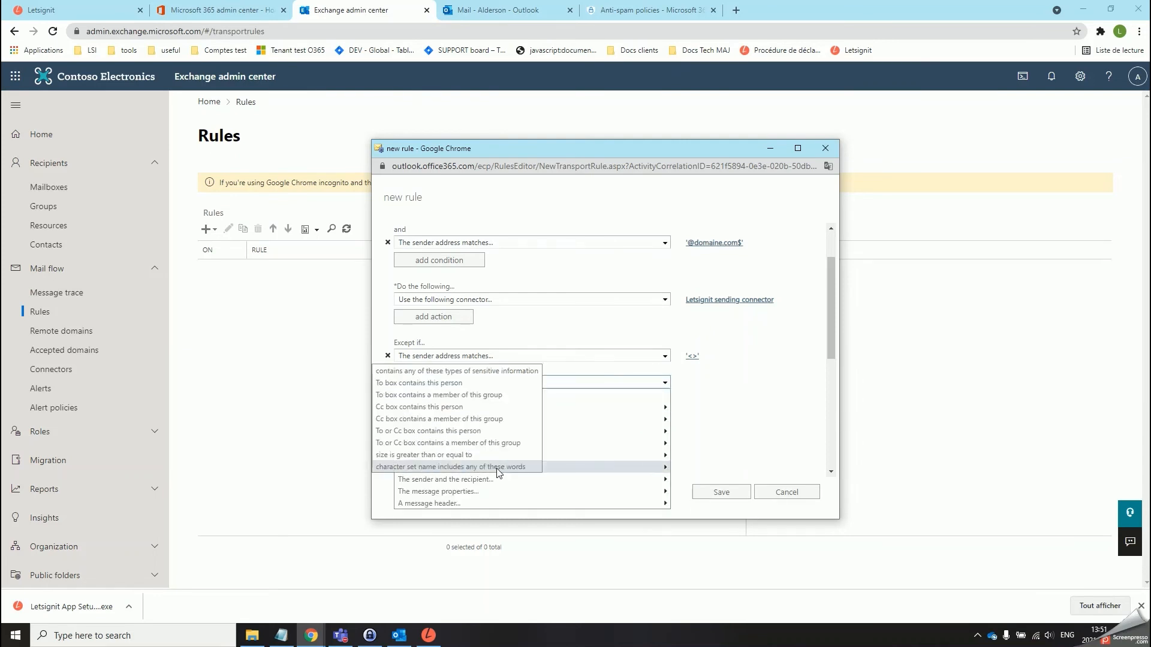
mouse_move(507, 491)
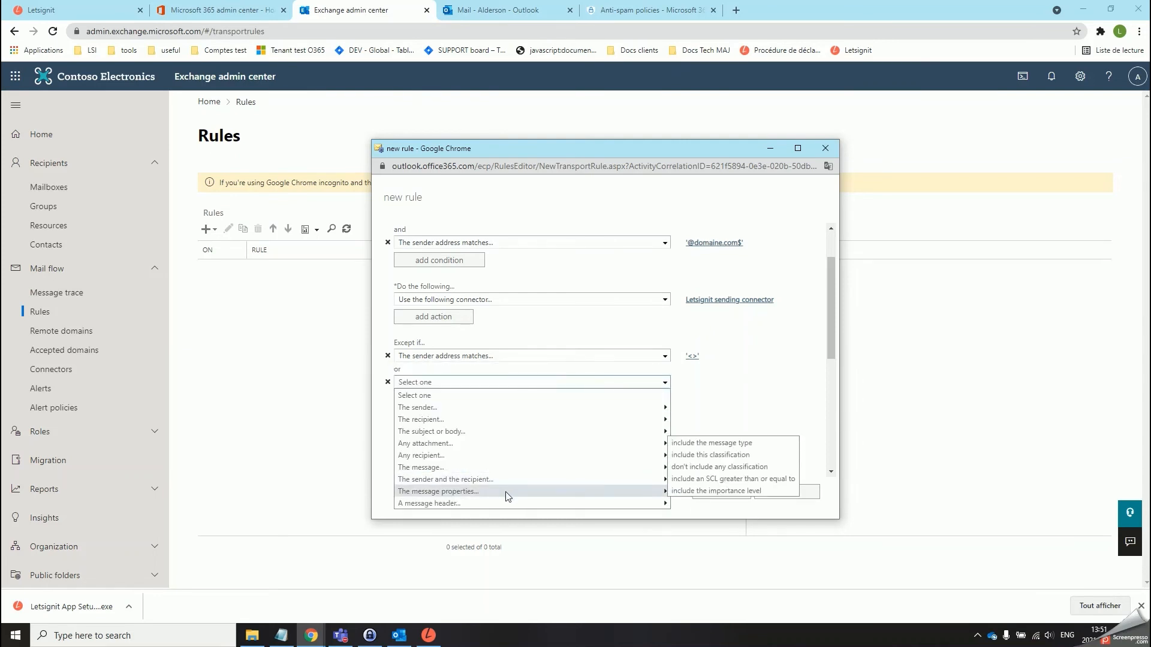
click(733, 442)
click(573, 344)
click(573, 387)
click(579, 389)
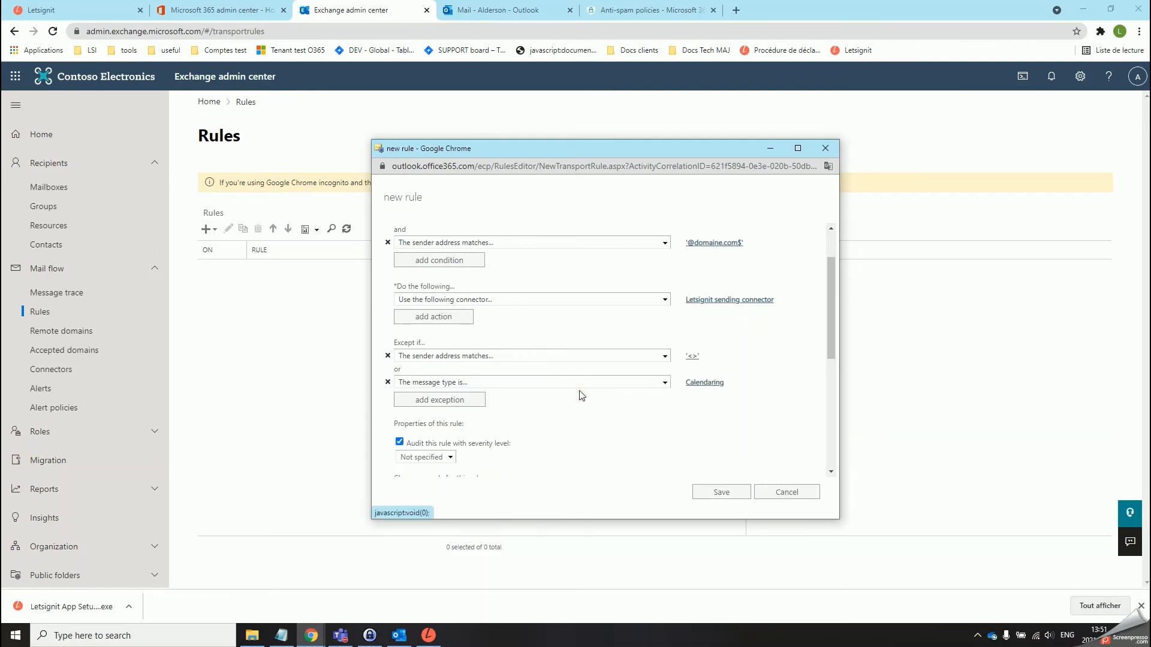
- Add a third exception for a message header that includes given words, with the header name "X-LSI-Version"
click(457, 400)
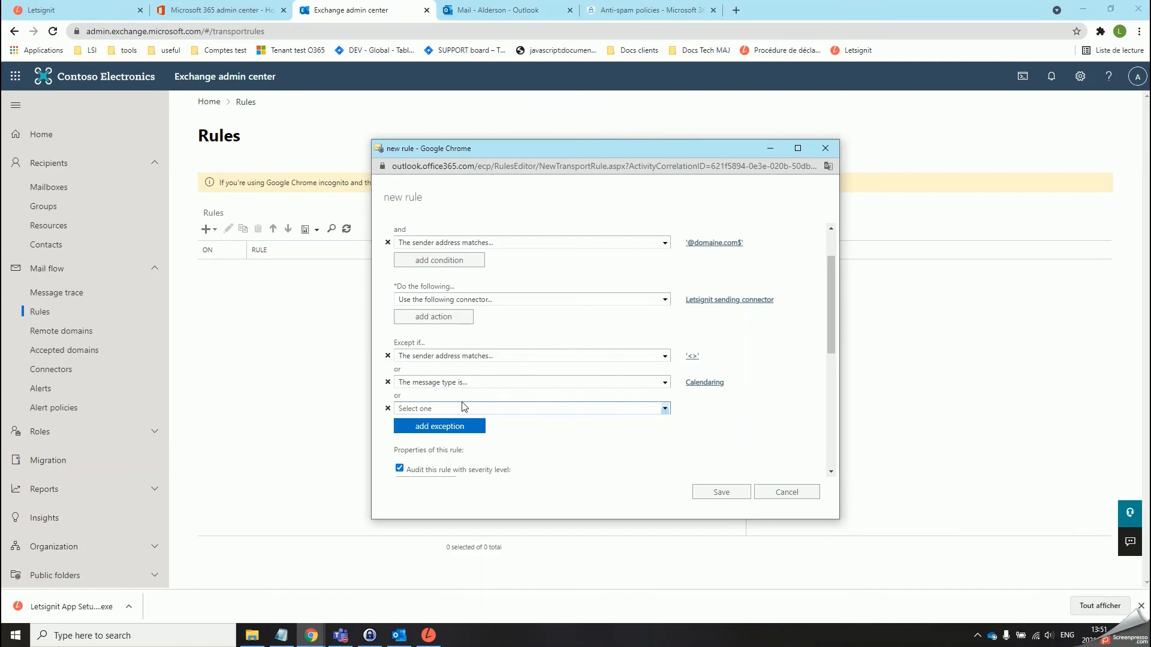
click(463, 408)
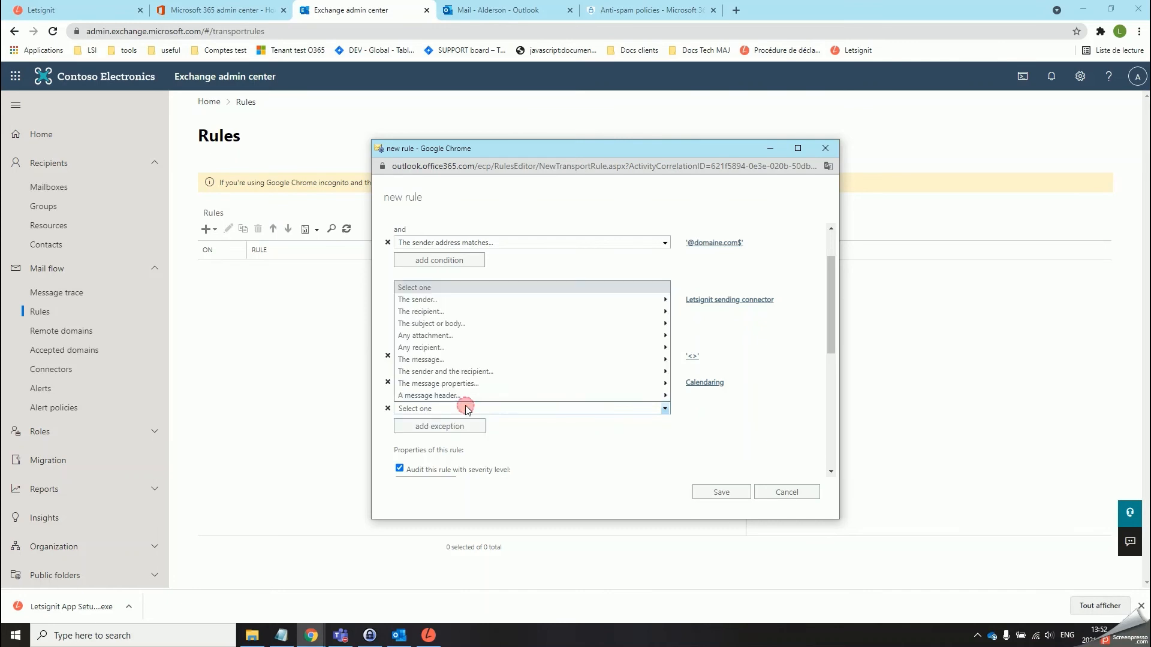
mouse_move(475, 398)
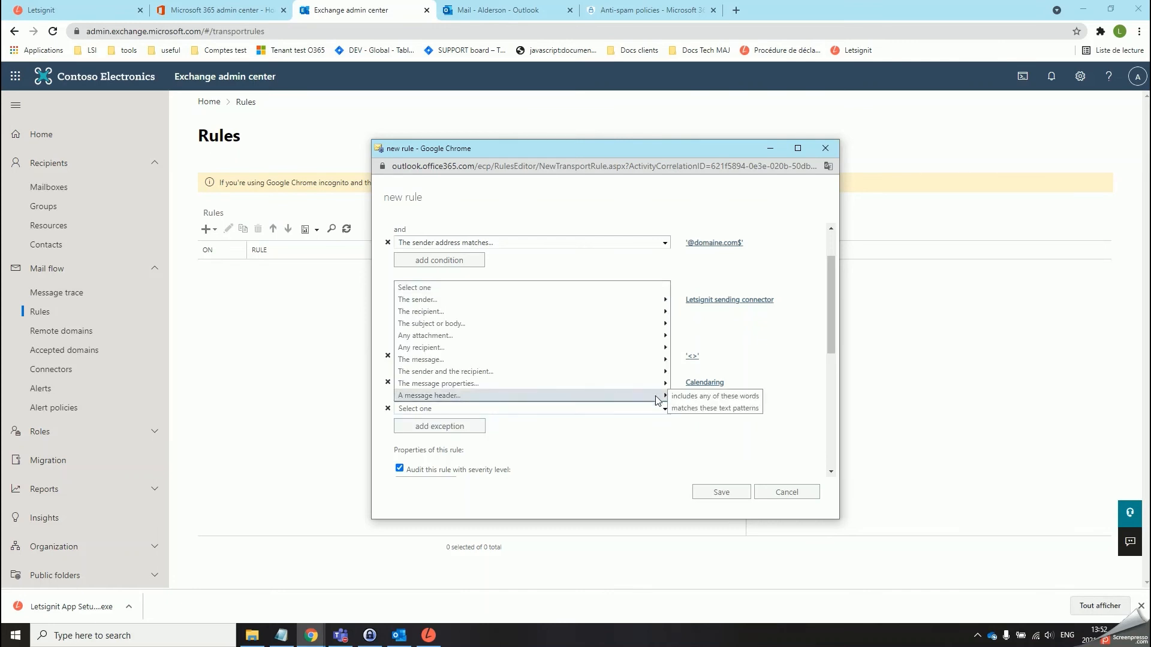
click(685, 400)
click(702, 407)
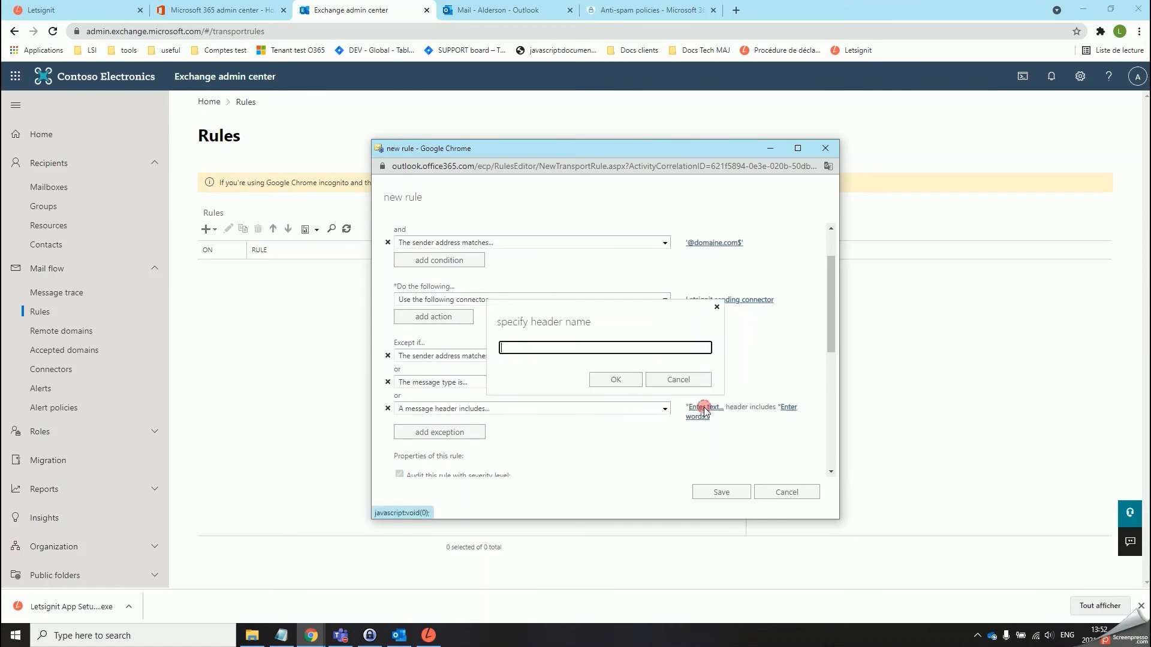
text(X)
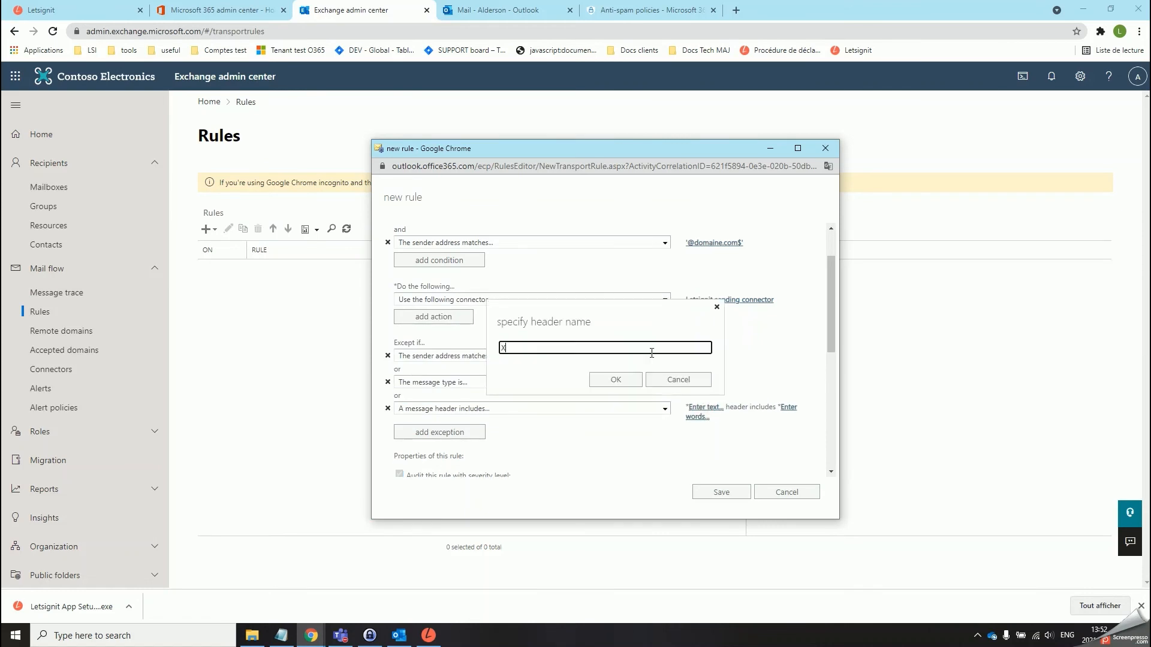
text(-LSI-Version)
click(619, 378)
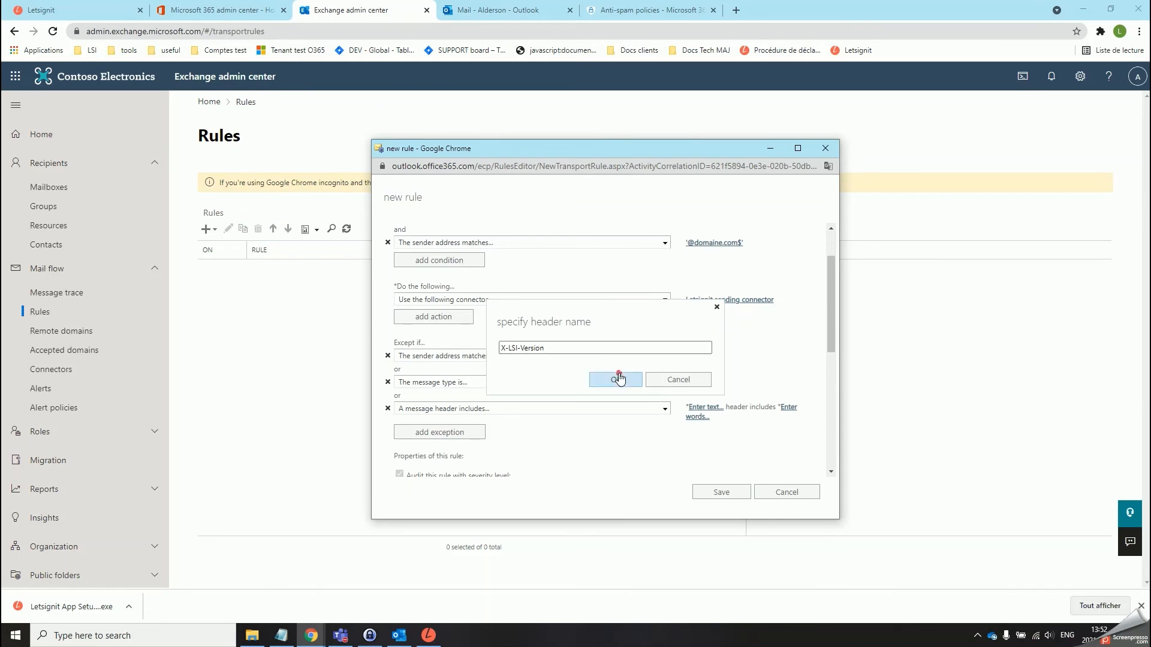
- Specify "1.0" as the word that the X-LSI-Version header must include for the exception
click(802, 412)
click(643, 316)
text(1.0)
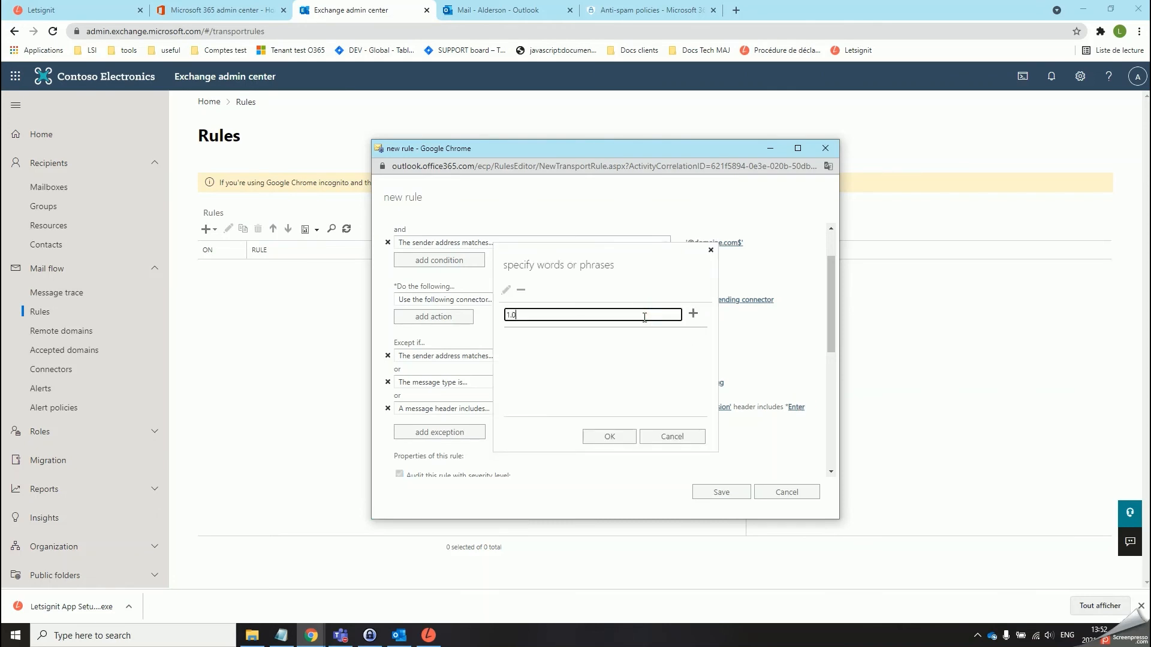
click(693, 316)
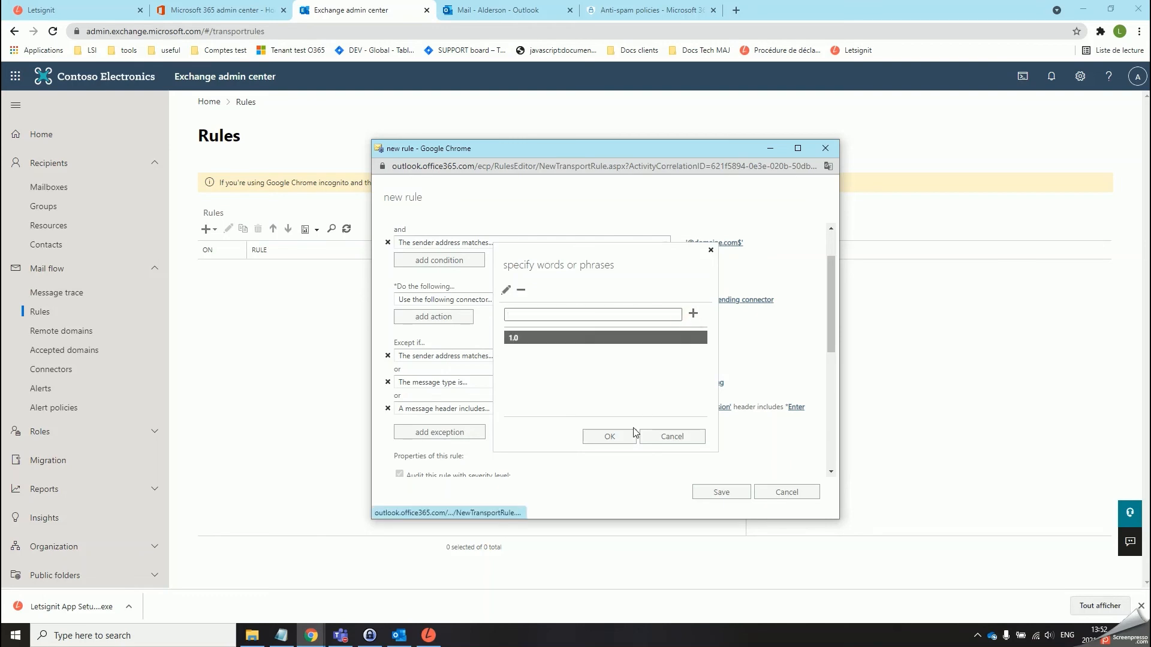
click(615, 436)
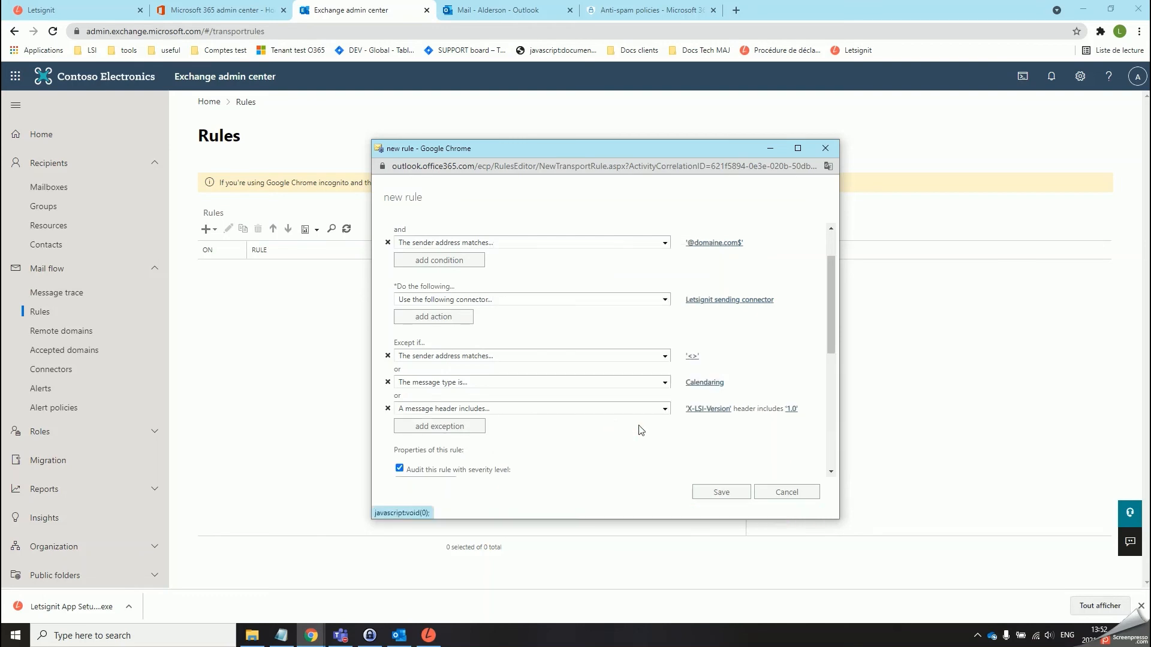
- Add a fourth exception for messages whose size is greater than or equal to 30000 KB
click(471, 430)
scroll(470, 425, down, 1)
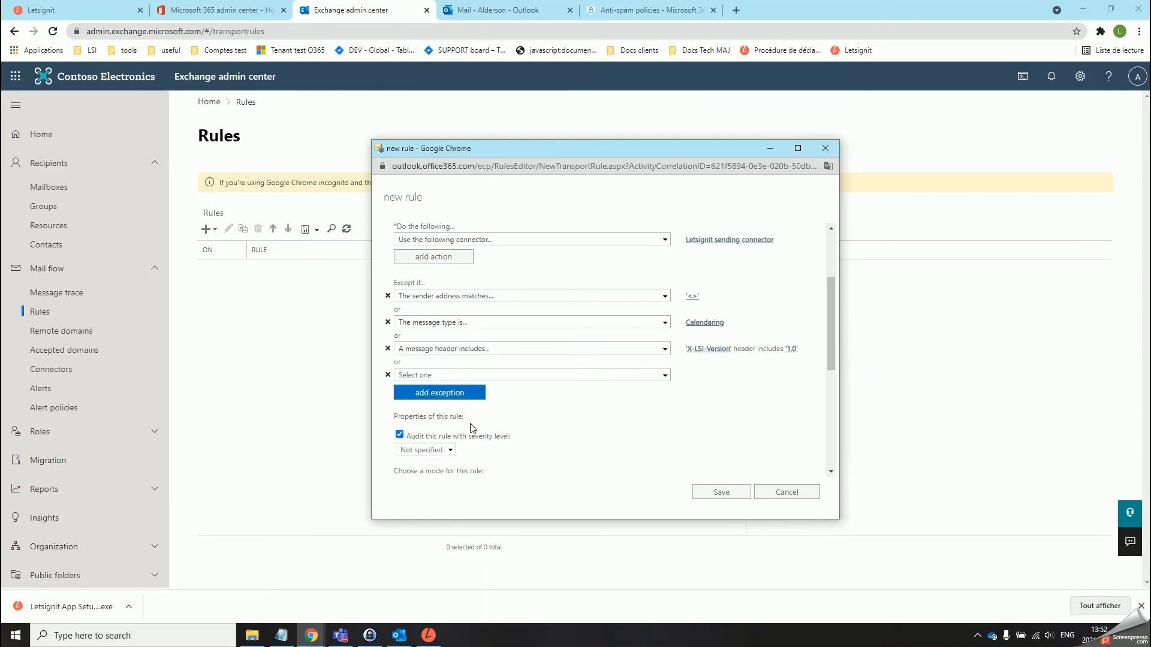
click(466, 375)
mouse_move(463, 418)
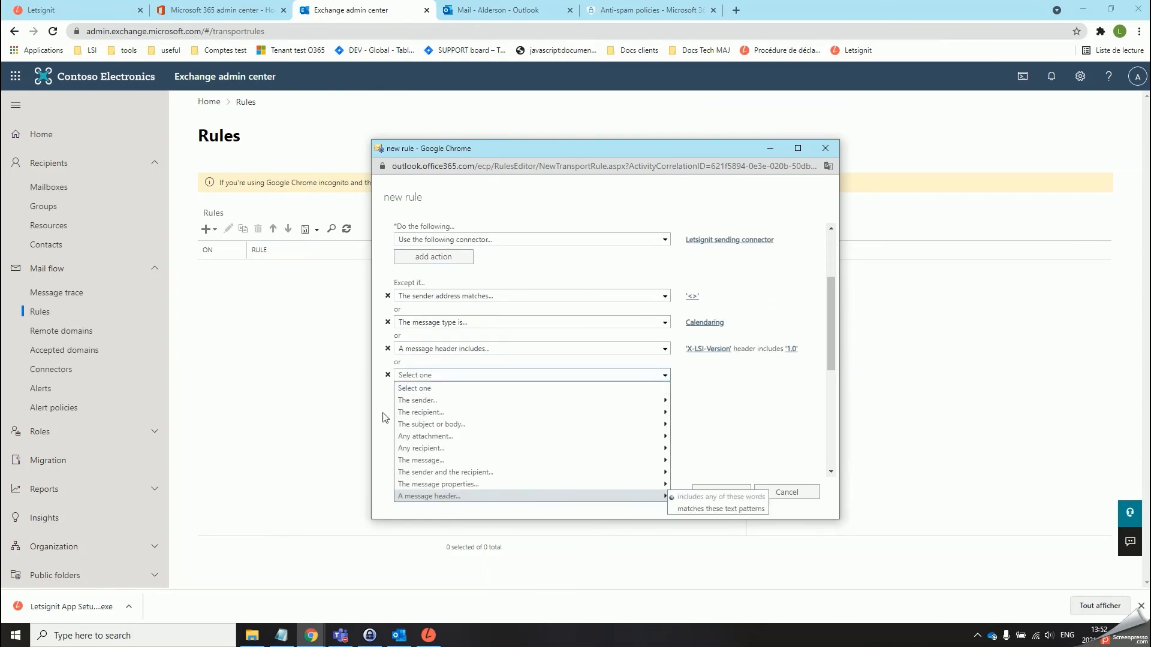
mouse_move(481, 457)
click(481, 447)
text(30000)
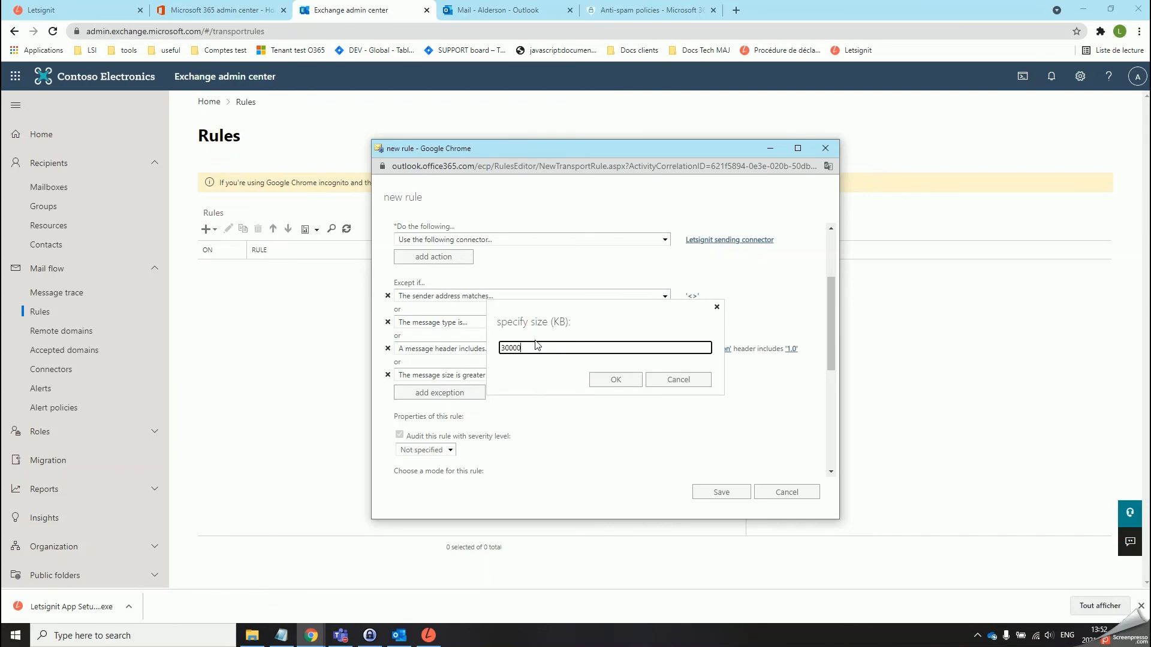
click(612, 380)
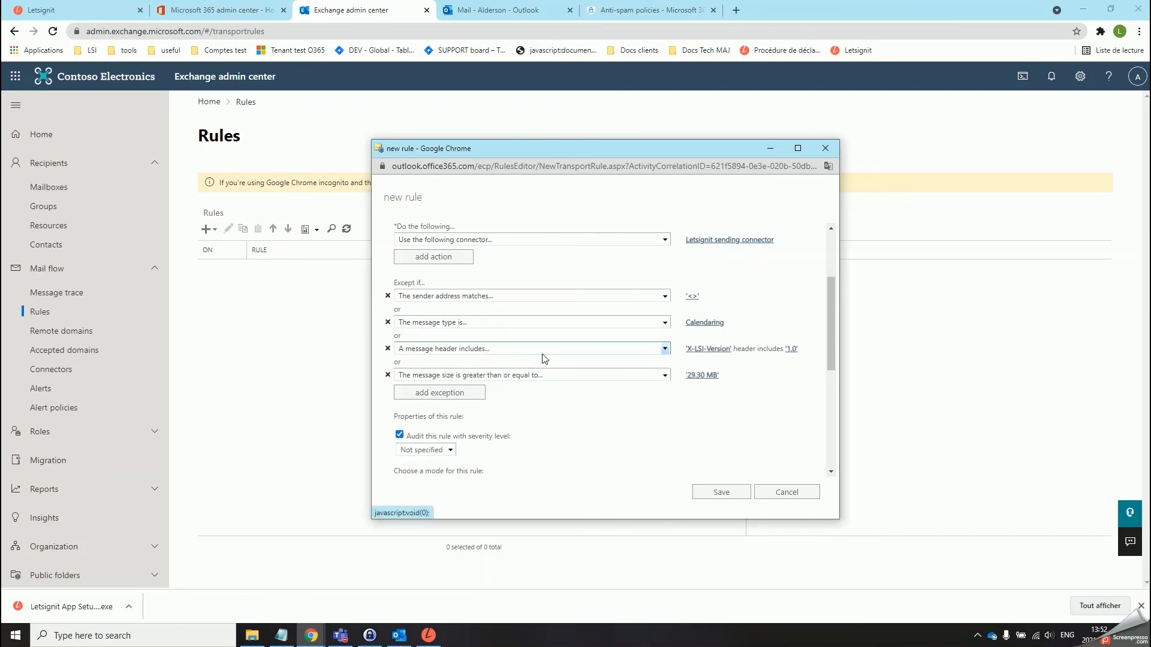
- Enable Stop processing more rules, set the sender address matching to Envelope, and save the rule
scroll(538, 359, down, 5)
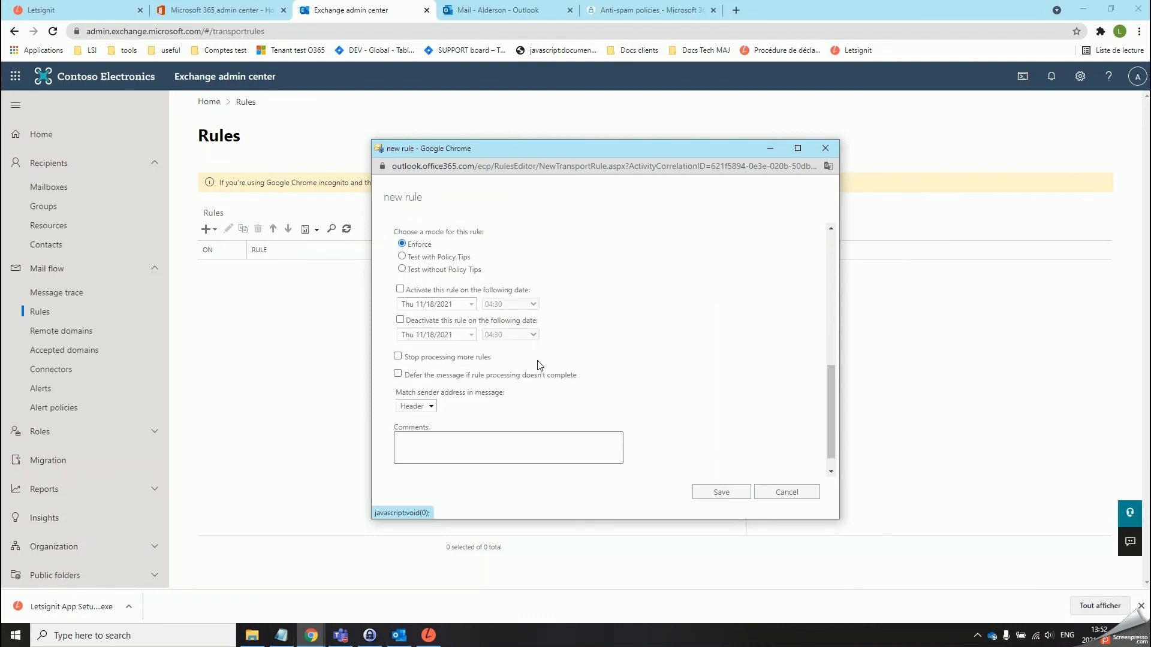
click(399, 357)
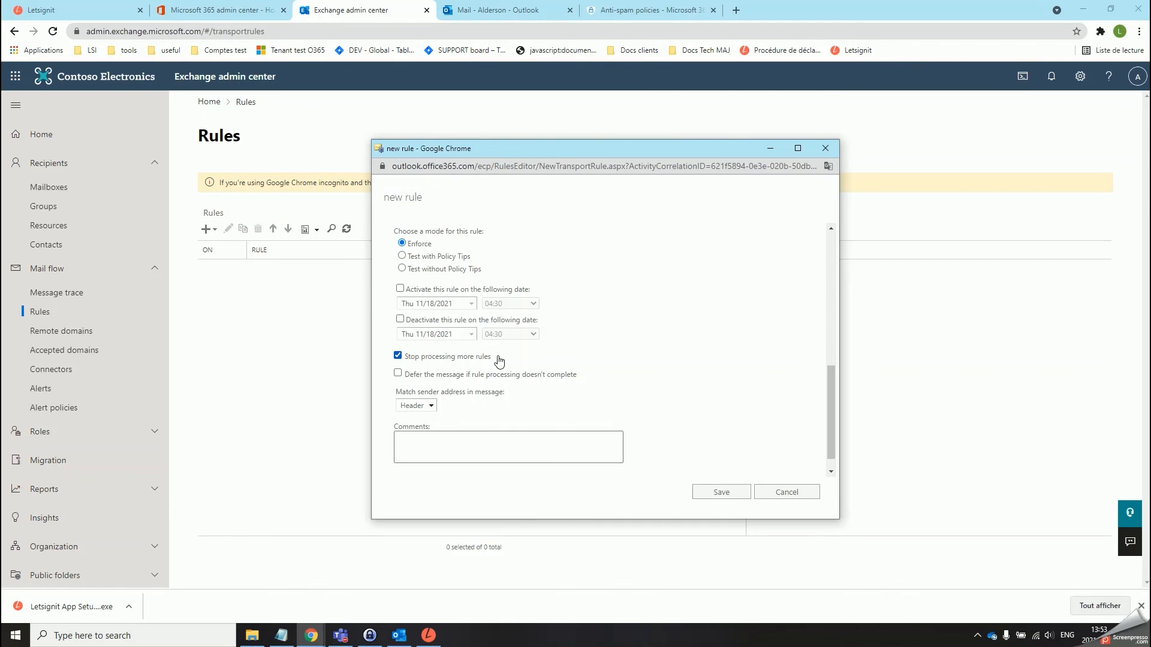
click(425, 405)
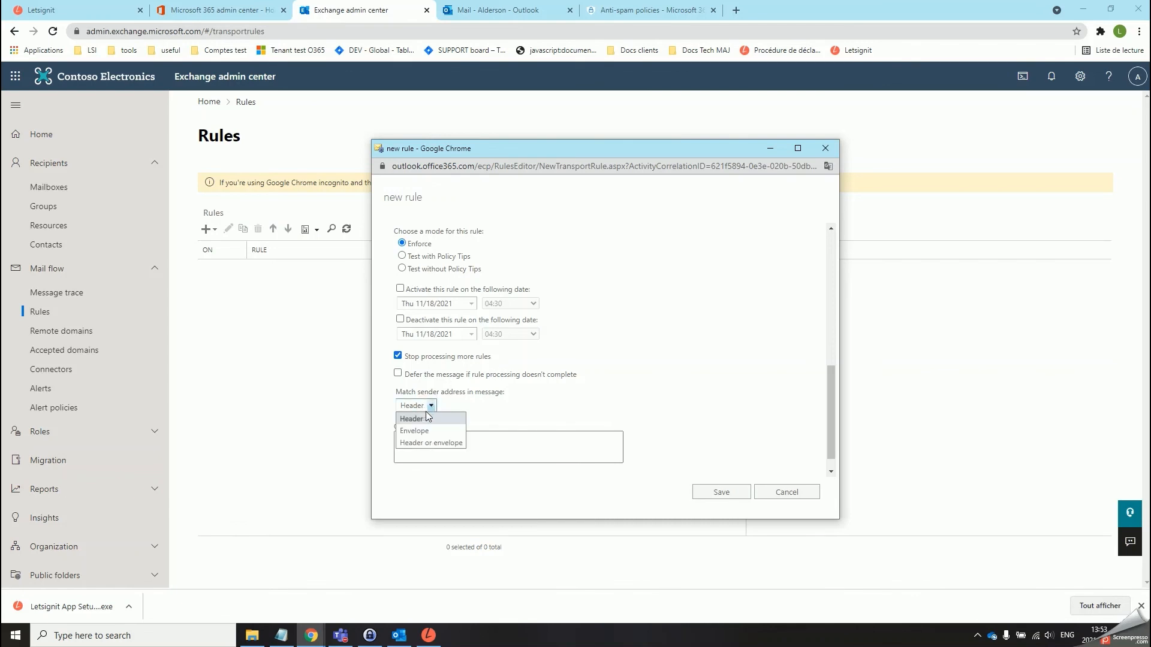
click(452, 430)
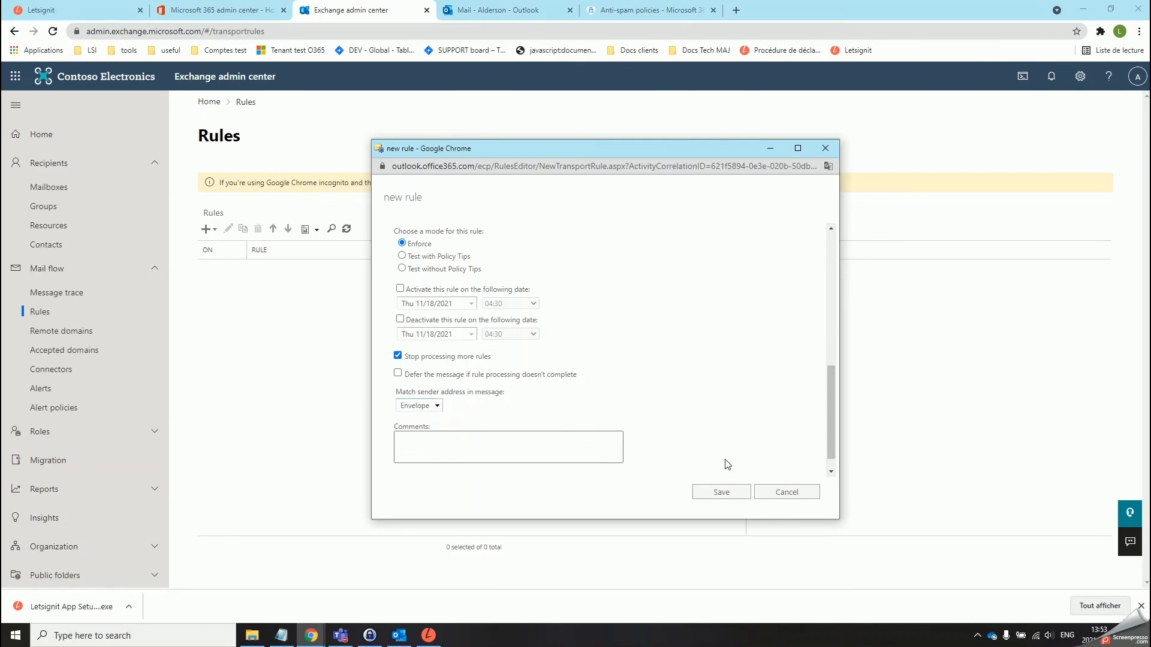
click(735, 494)
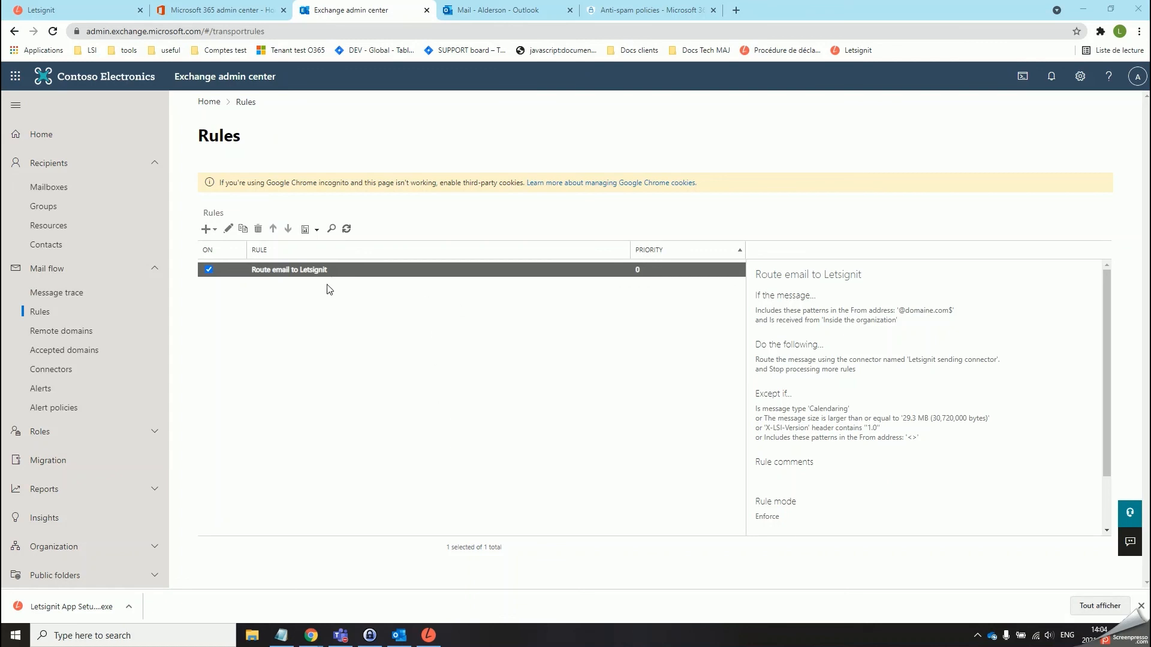
- Create a new mail flow rule named "Automatic responses" and show its additional options
click(206, 231)
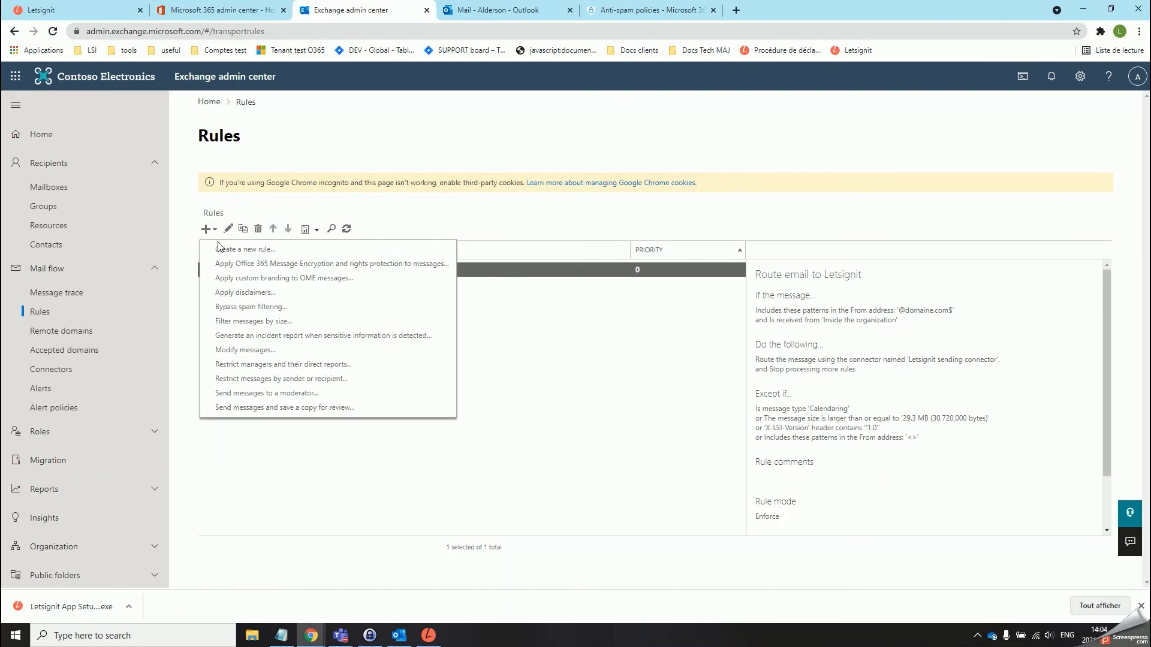
click(221, 251)
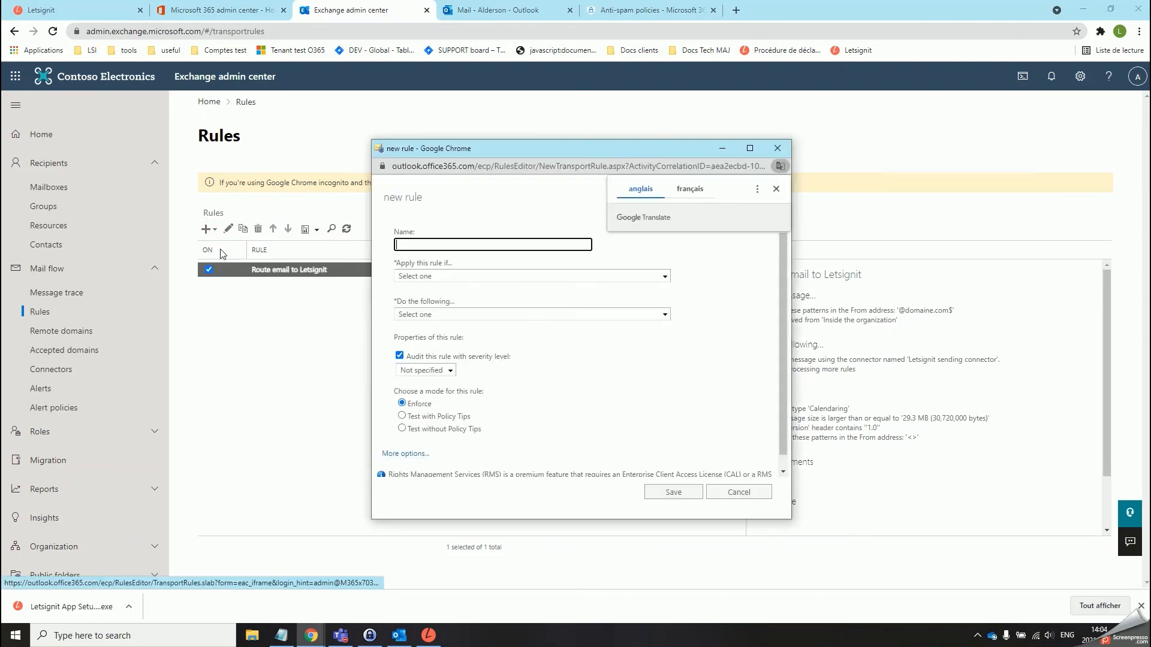
click(426, 242)
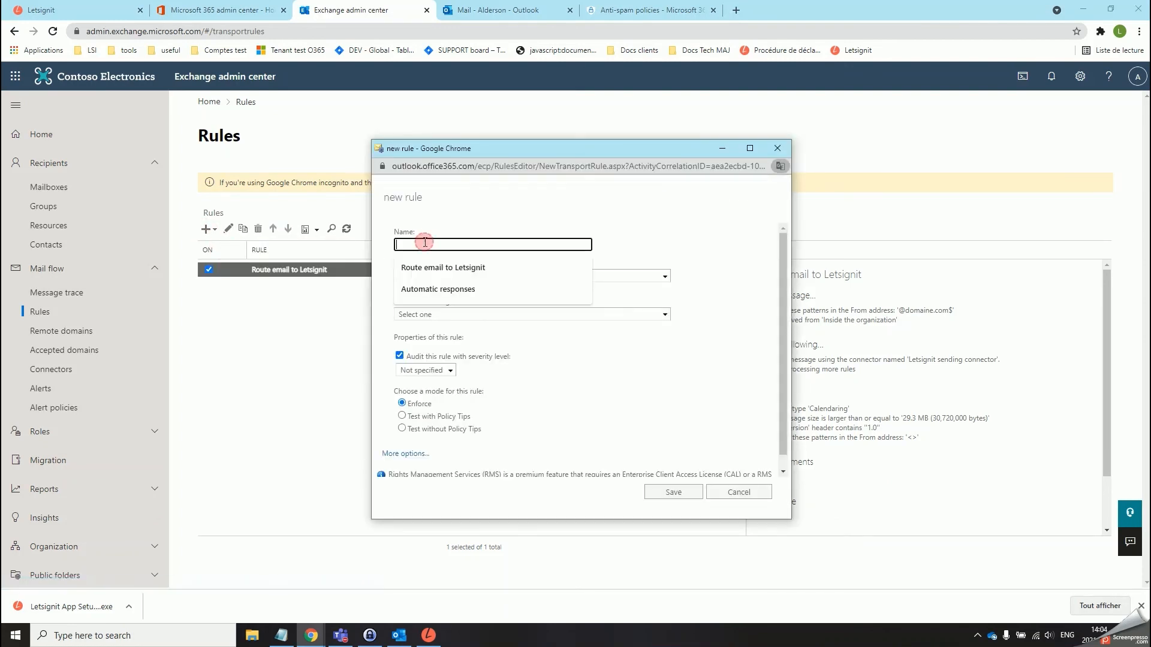
click(436, 289)
click(475, 247)
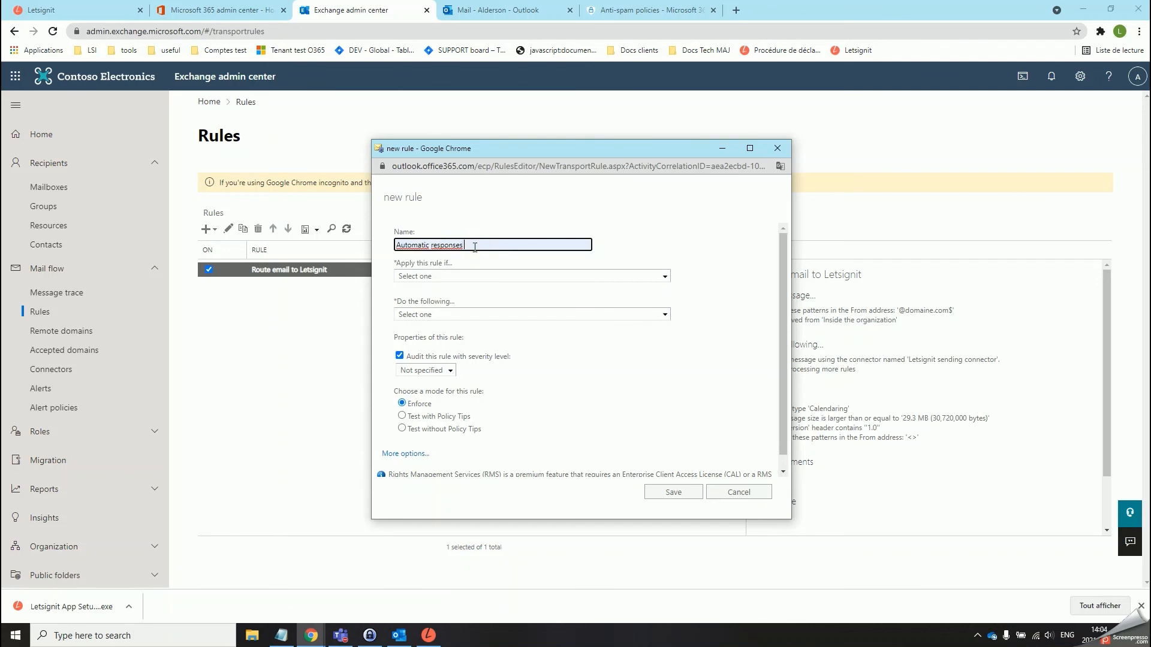
key(BackSpace)
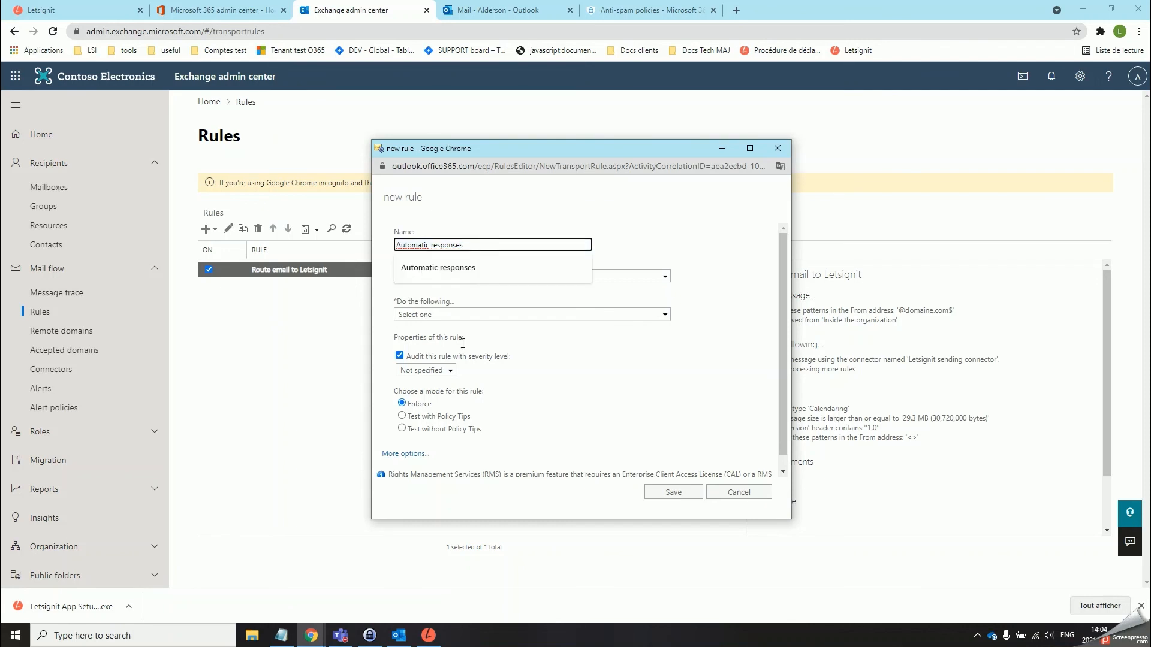
click(412, 453)
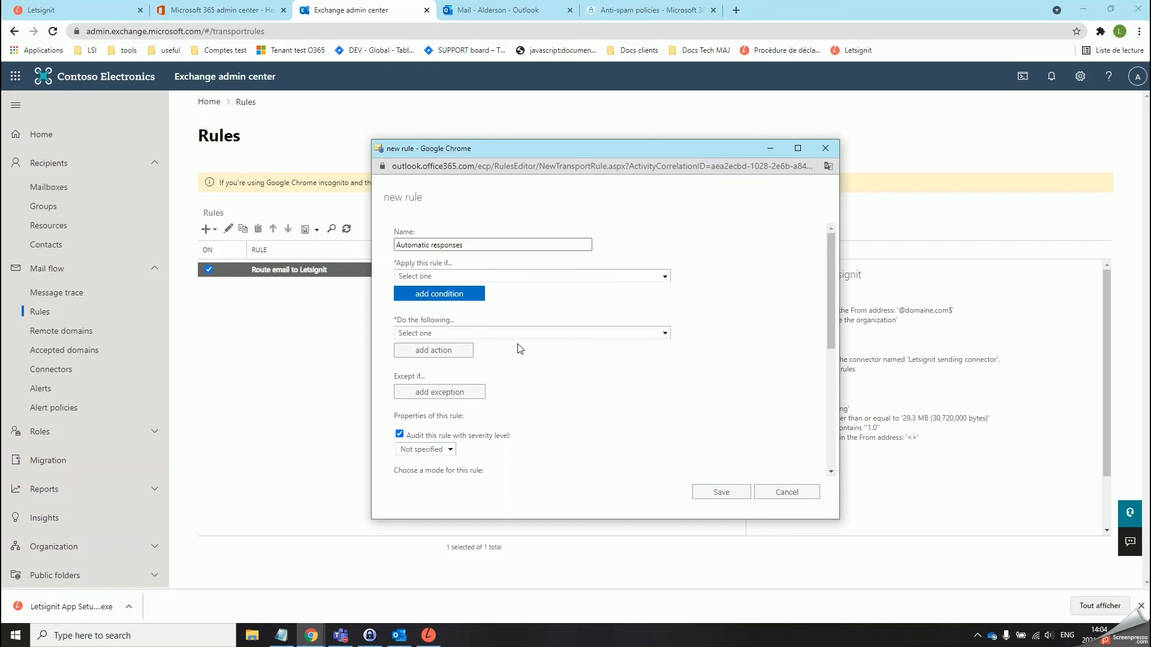
- Apply the rule to messages whose properties include the message type Automatic reply
click(509, 276)
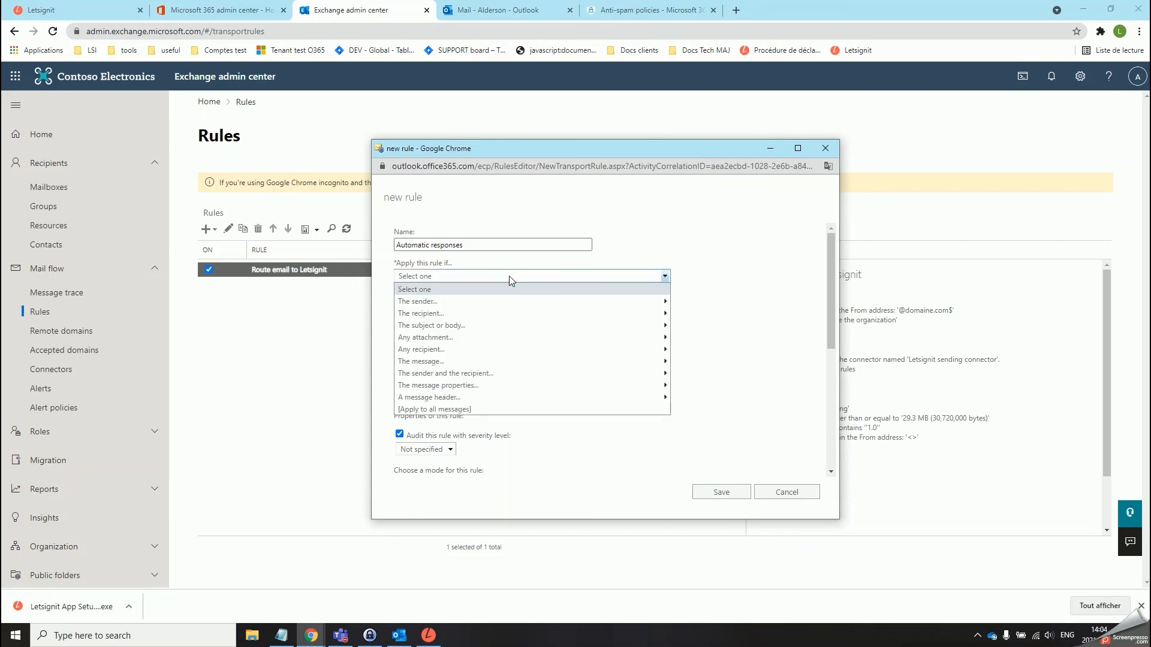
mouse_move(519, 314)
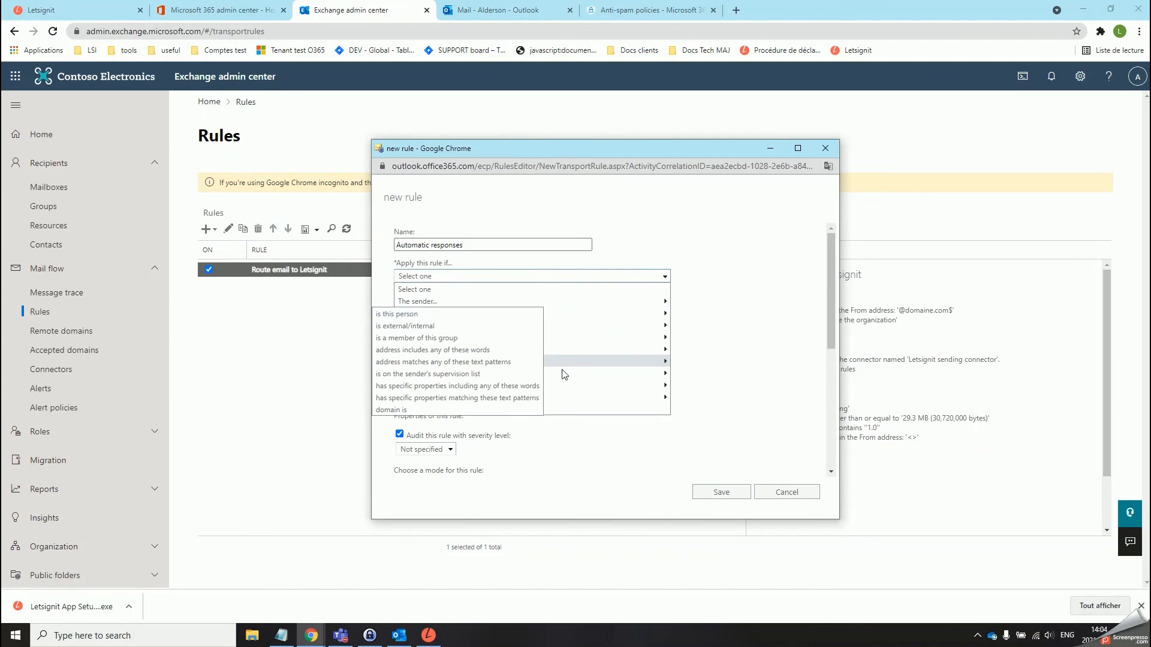
mouse_move(600, 392)
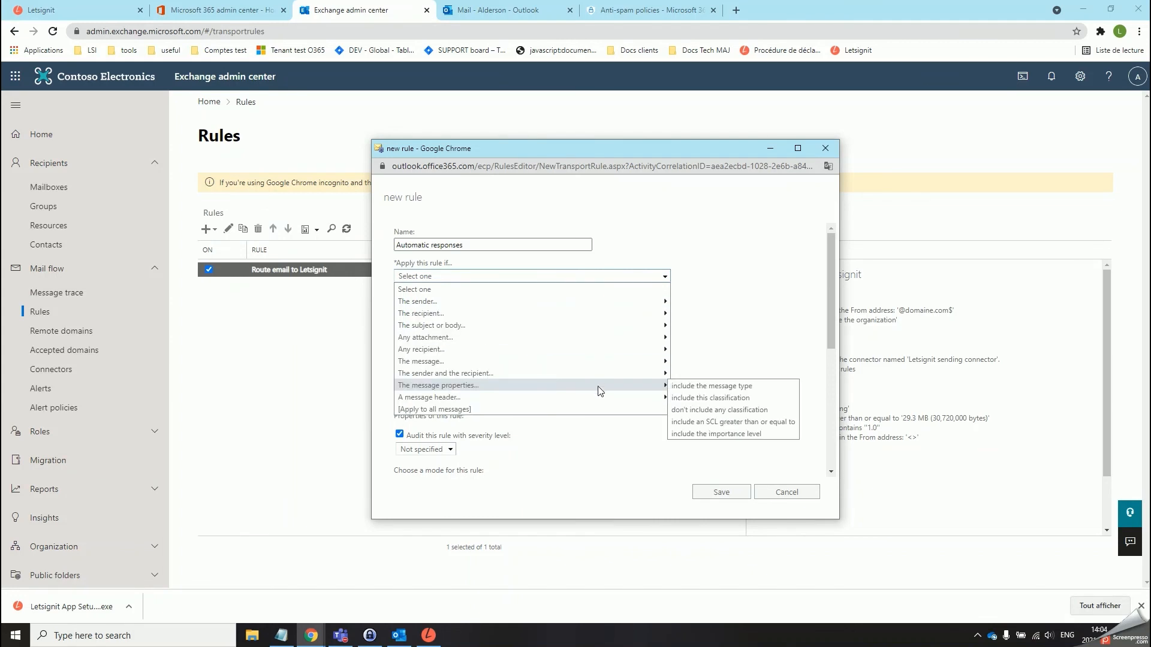
click(719, 386)
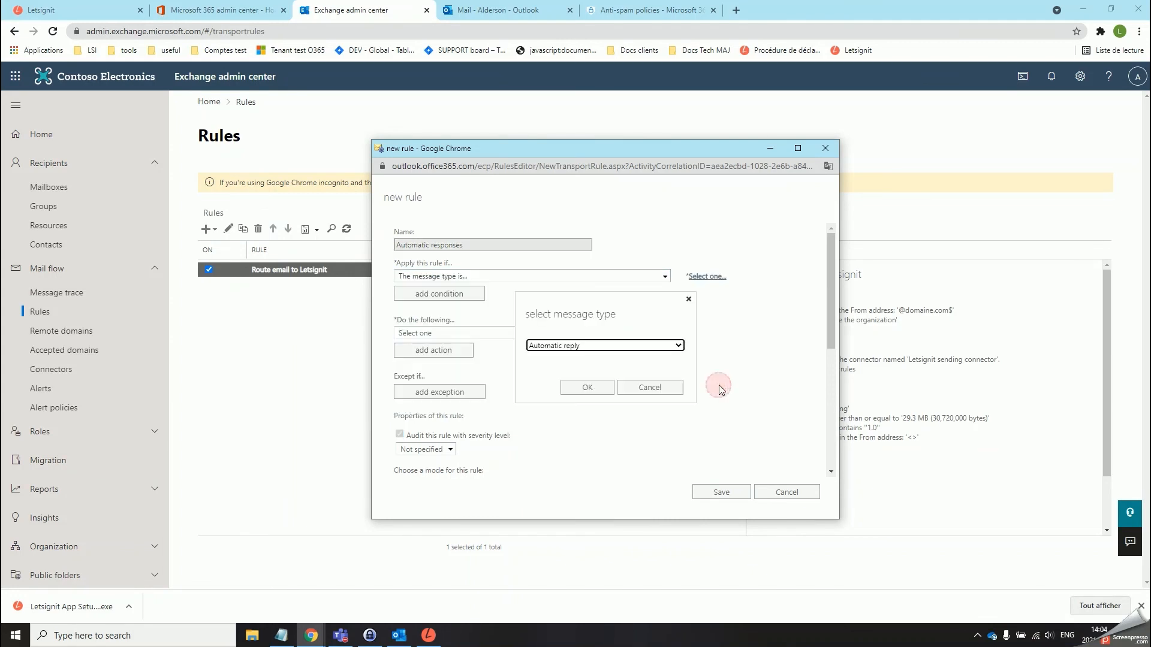
click(587, 388)
- Make the rule's action set a message header, with "X-LSI-Version" as the header name
scroll(553, 380, down, 1)
scroll(549, 372, up, 1)
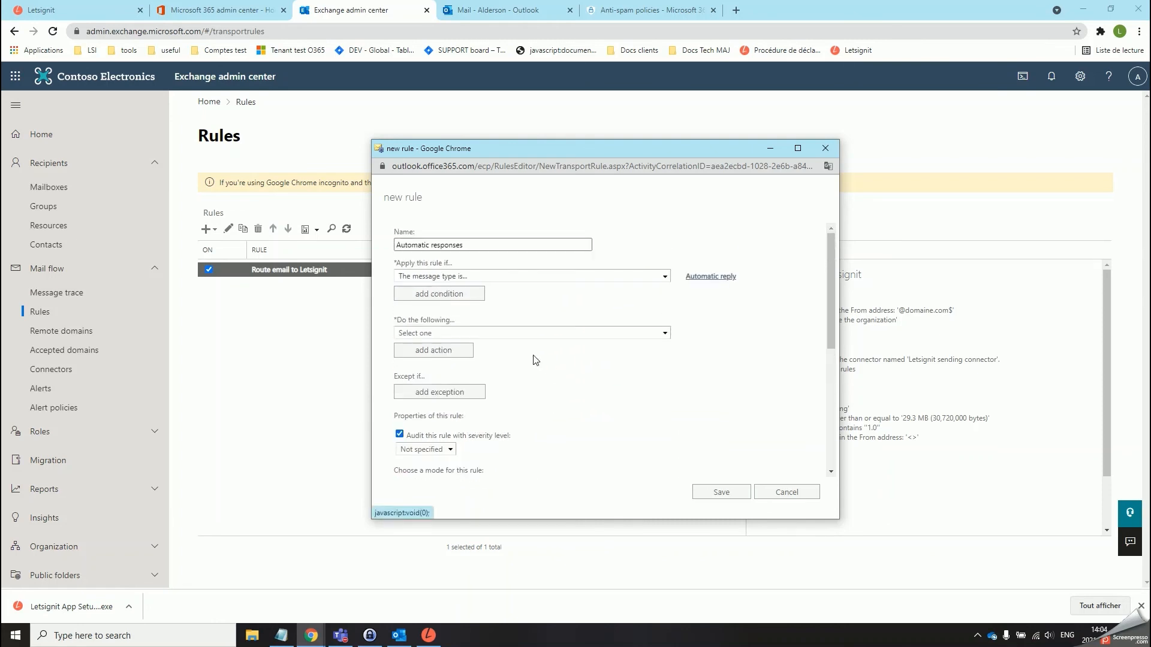
click(529, 334)
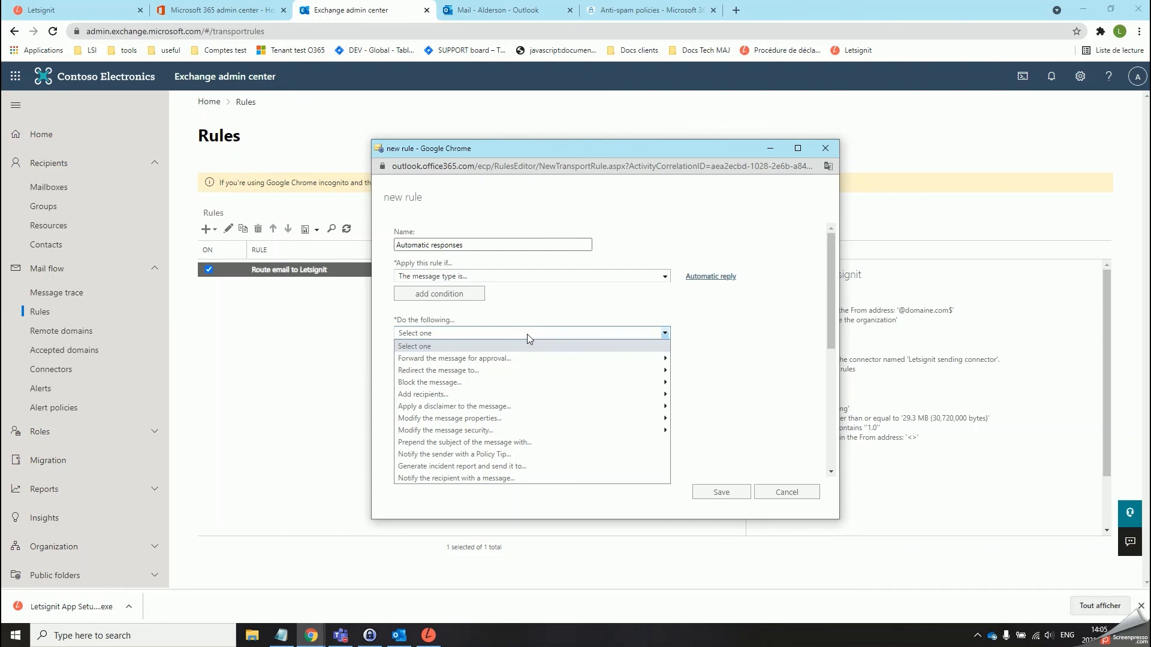
mouse_move(527, 416)
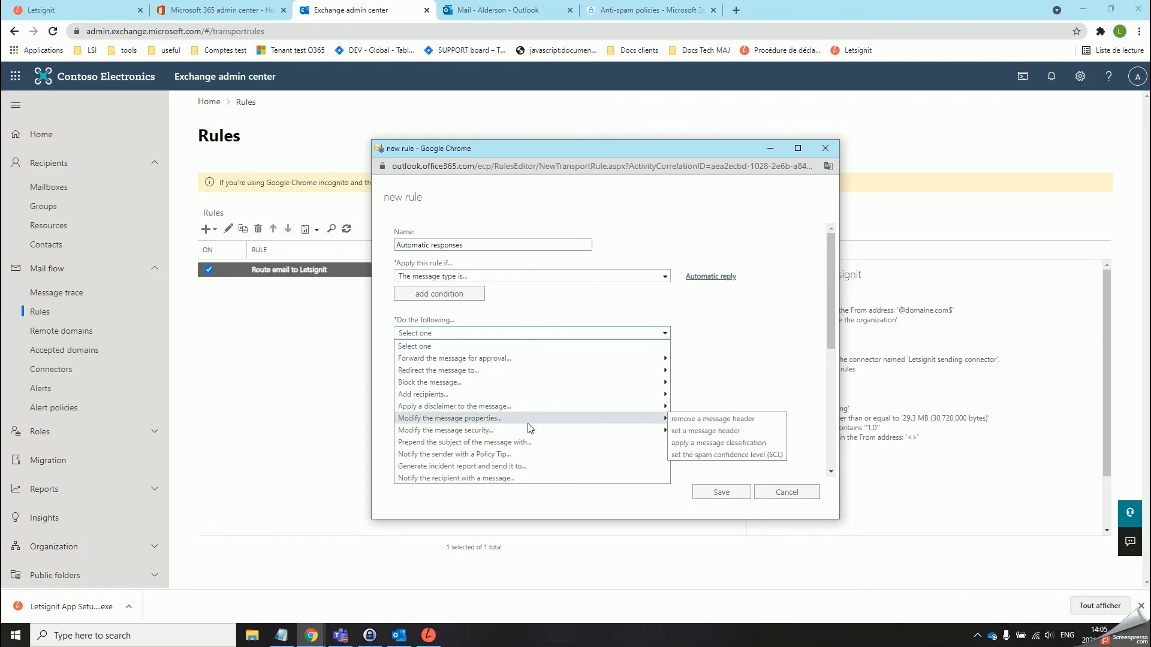
click(723, 436)
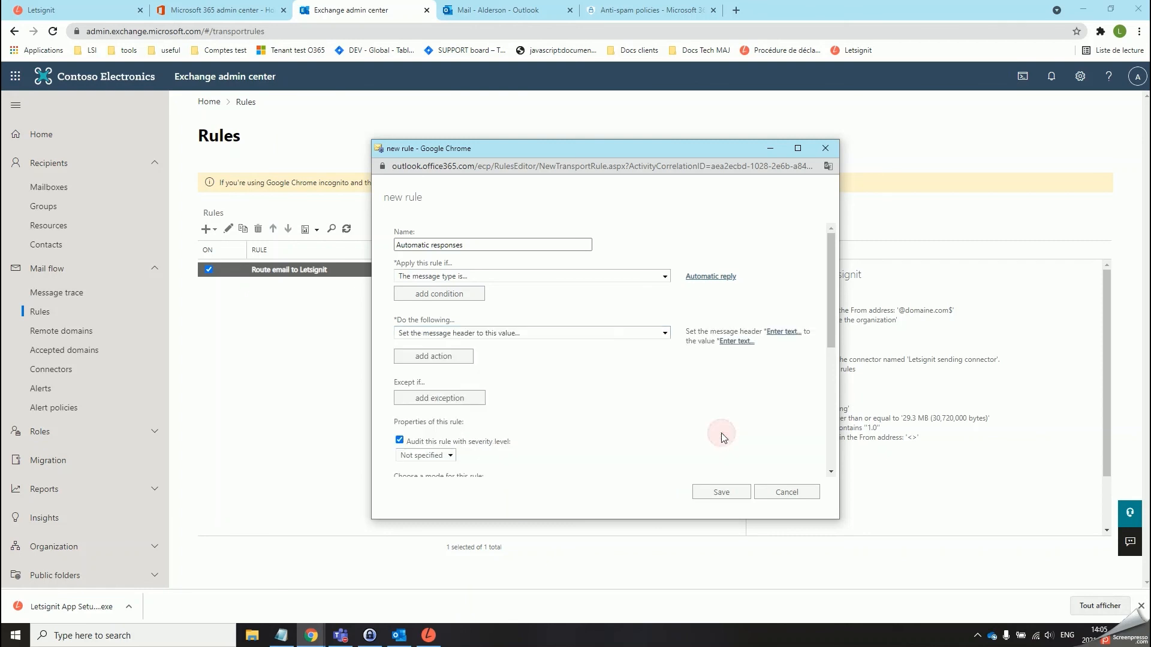
click(782, 332)
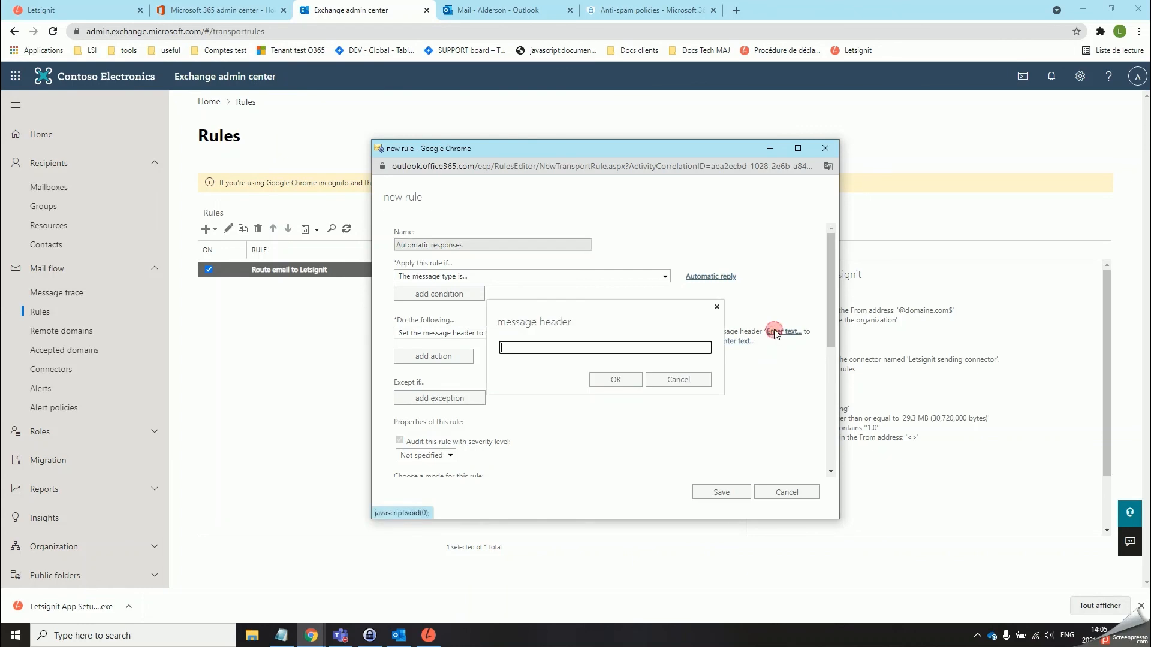
text(X-L)
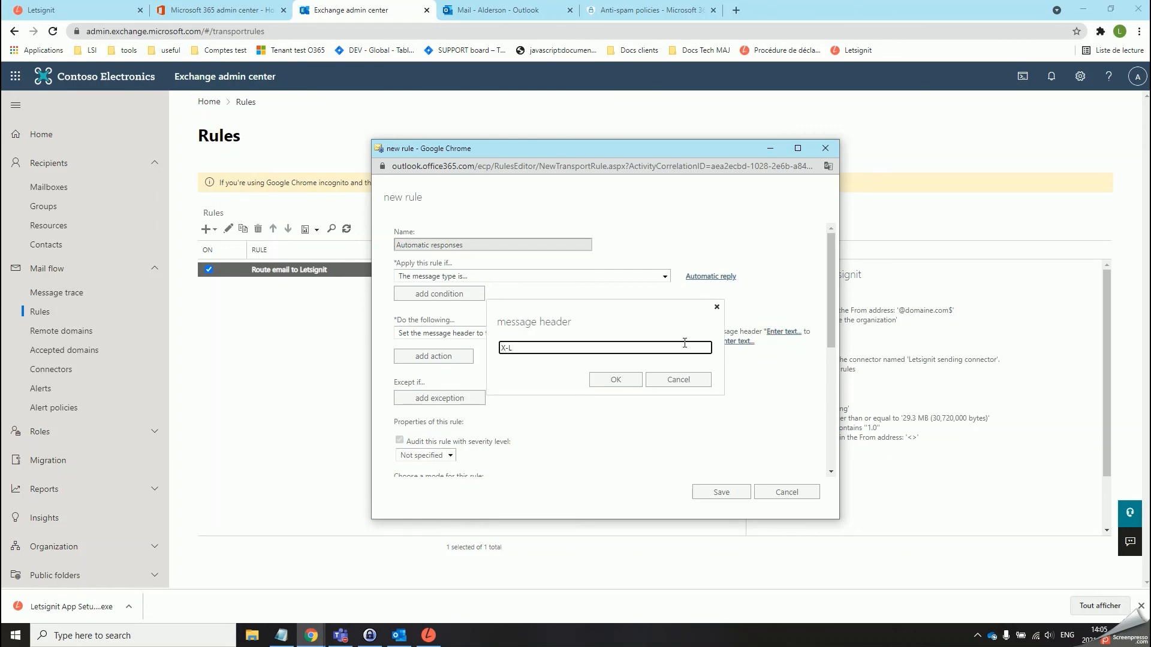
text(SI-Version)
click(624, 380)
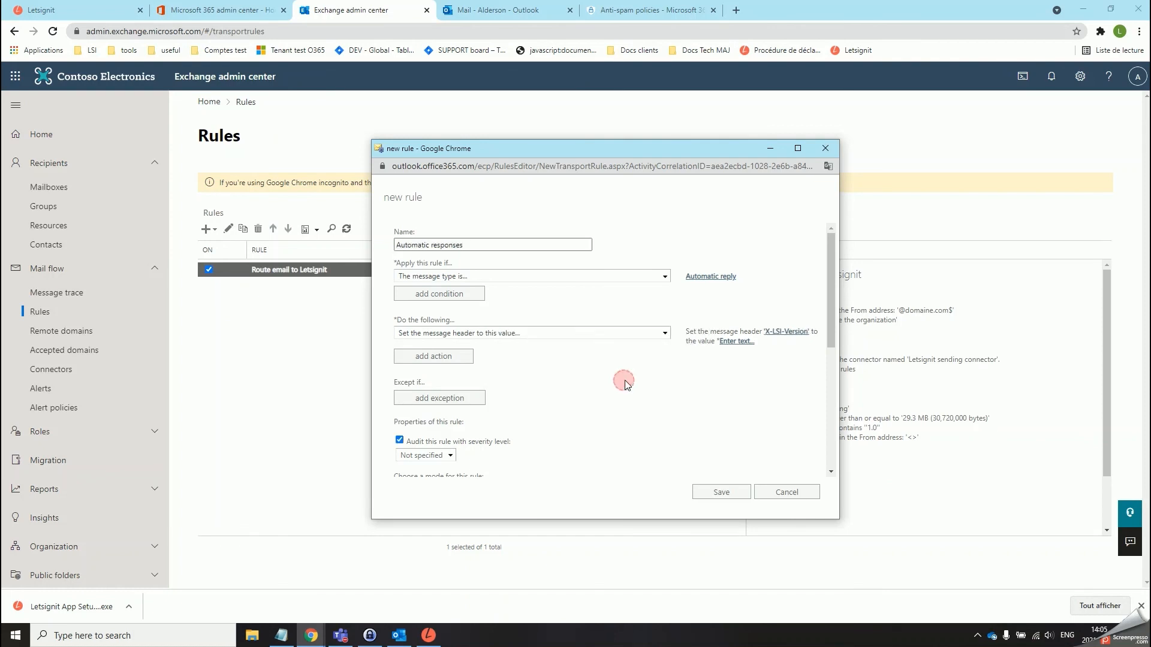
- Set the value of the X-LSI-Version header in the rule's action to "1.0"
click(729, 342)
text(1)
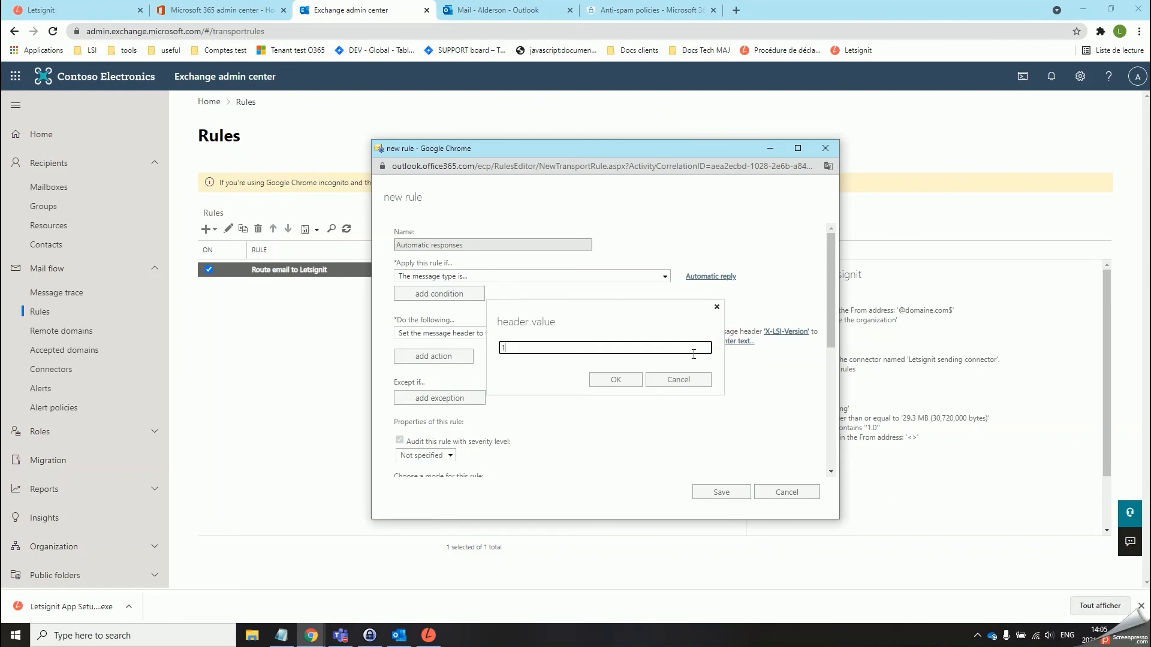
text(.0)
click(632, 382)
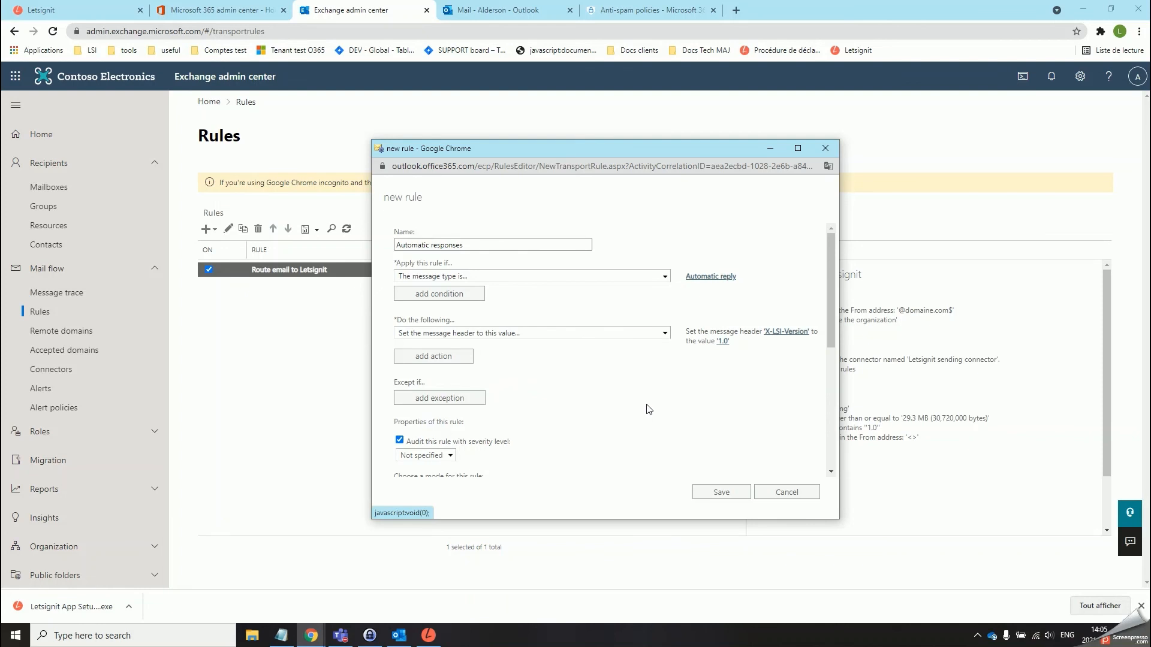
- Save the Automatic responses rule and move it up in priority above the Route email to Letsignit rule
scroll(650, 407, down, 4)
scroll(661, 409, down, 1)
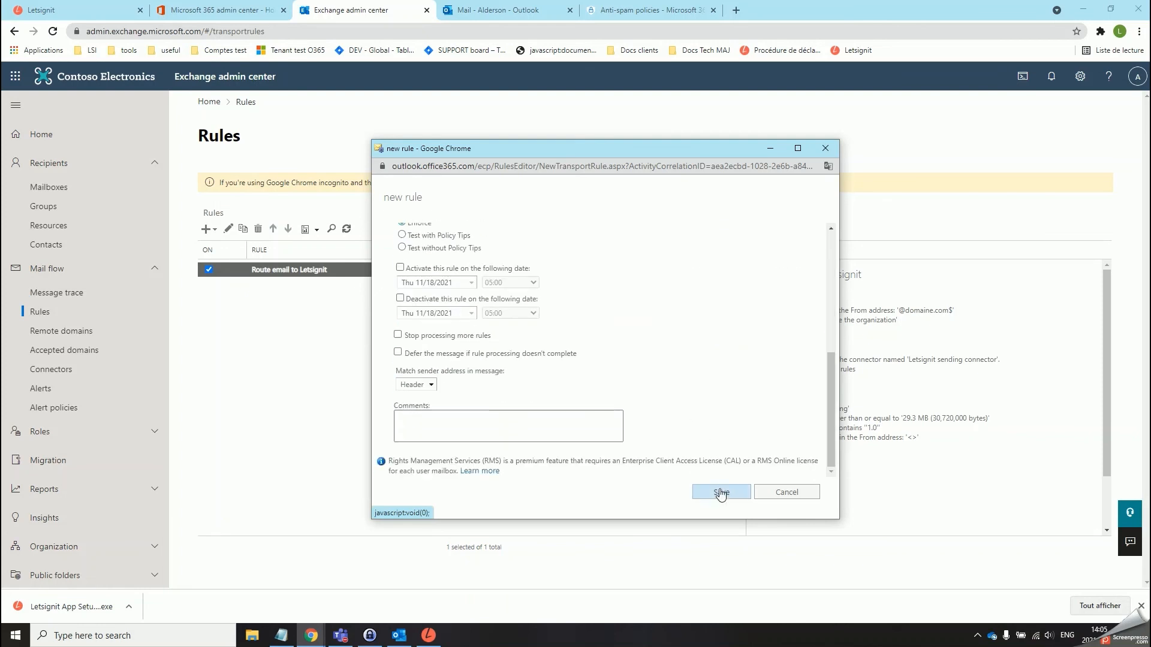
click(721, 493)
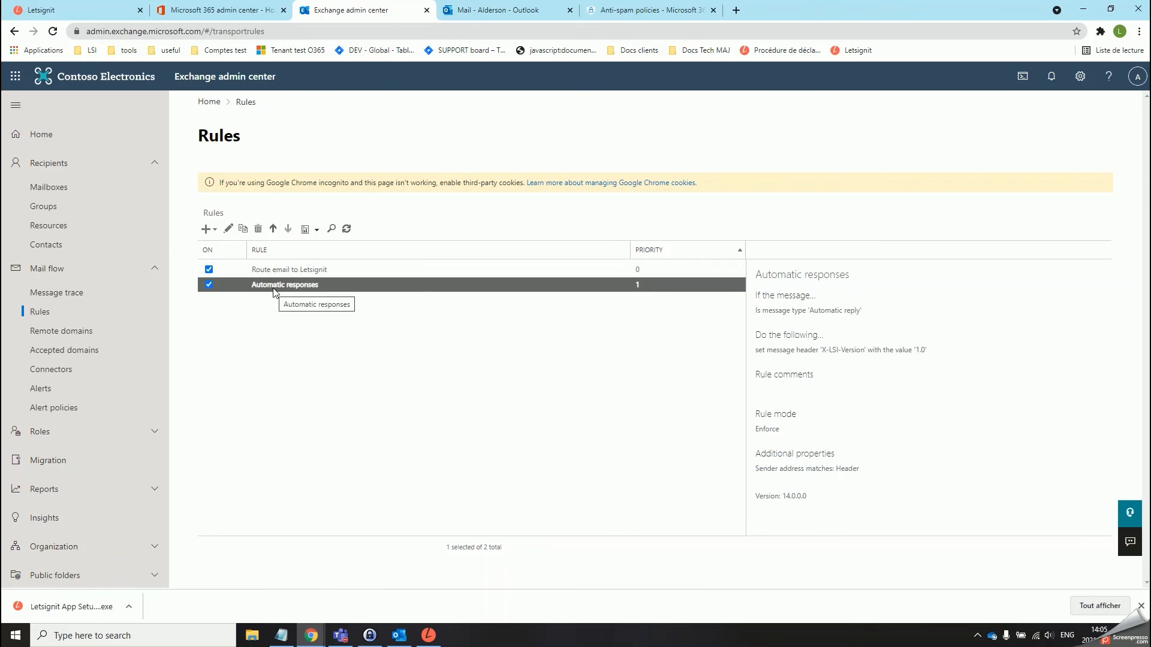
click(273, 230)
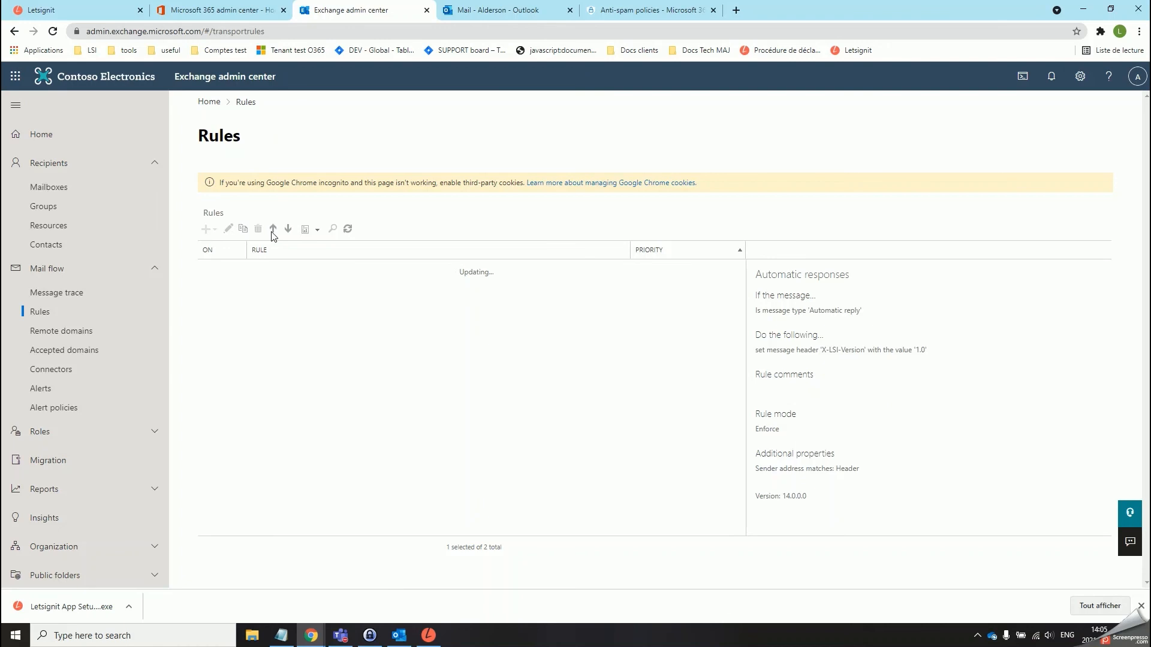